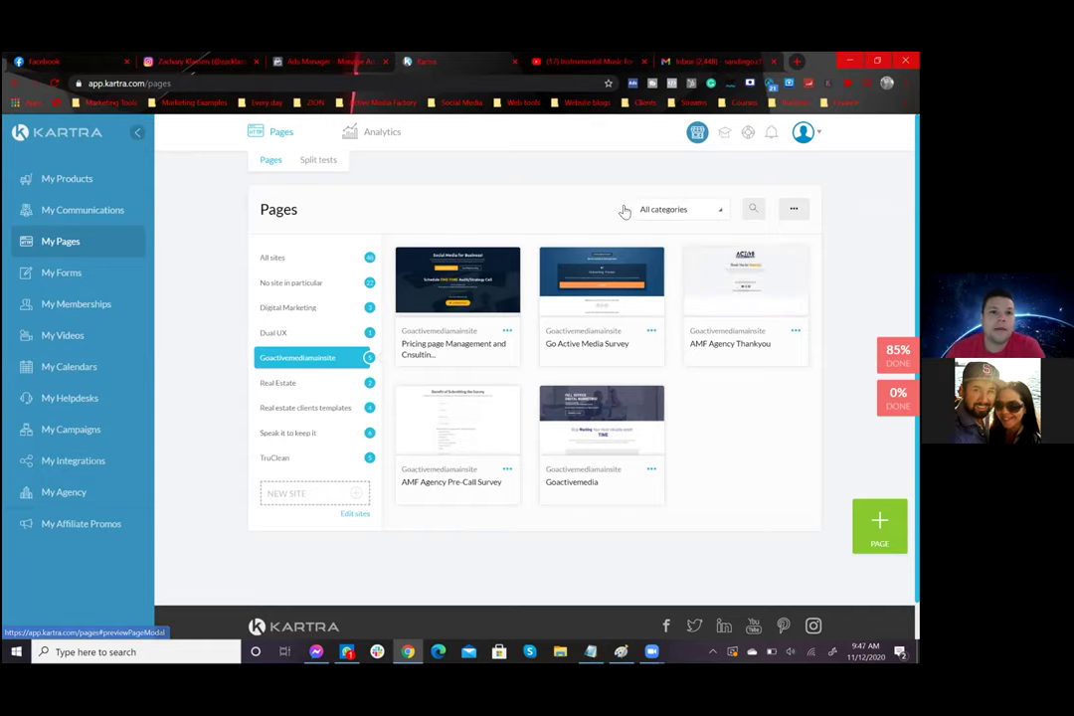
Step: Switch from the Kartra pages to the campaign list in Facebook Ads Manager
click(199, 64)
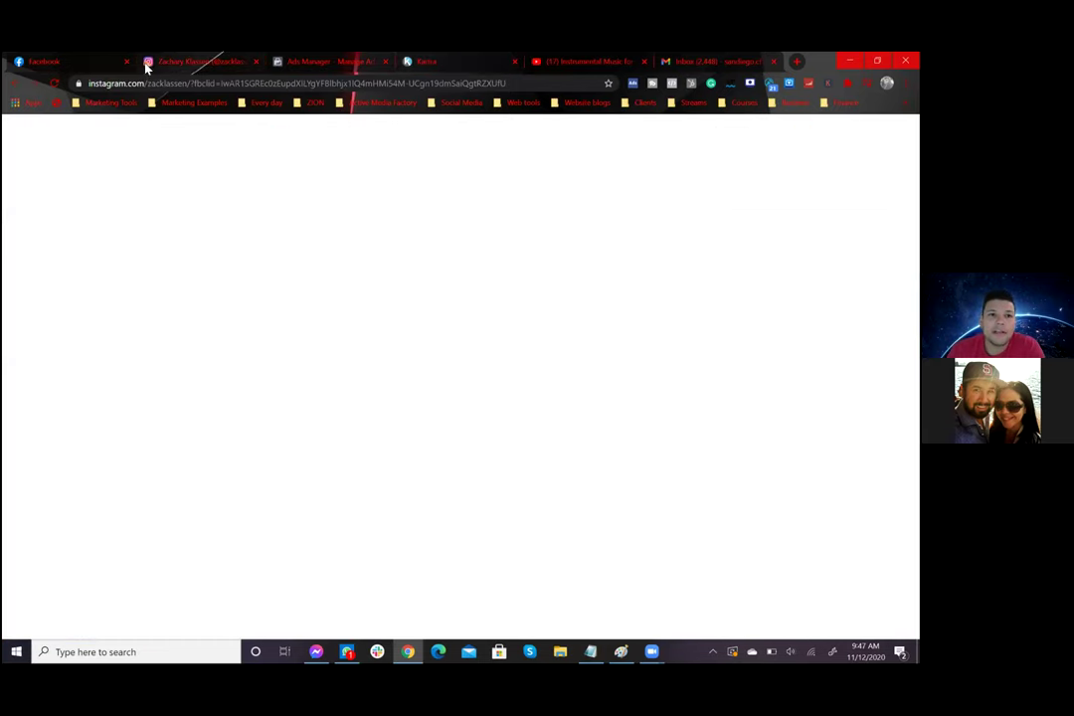
click(39, 61)
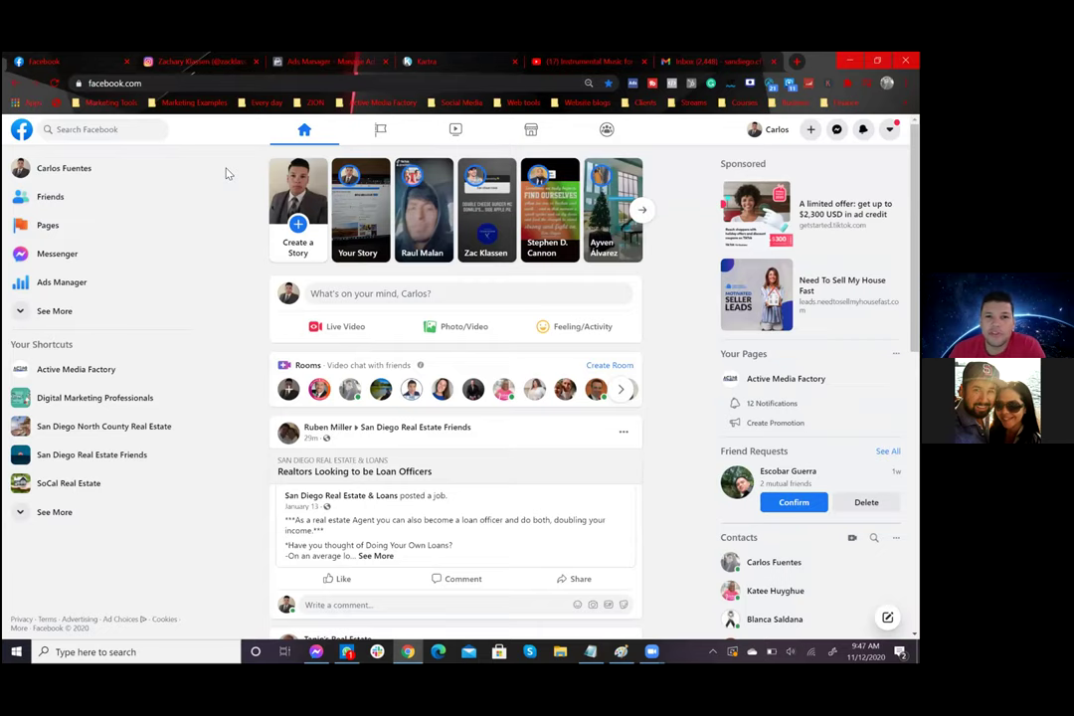
key(ctrl+3)
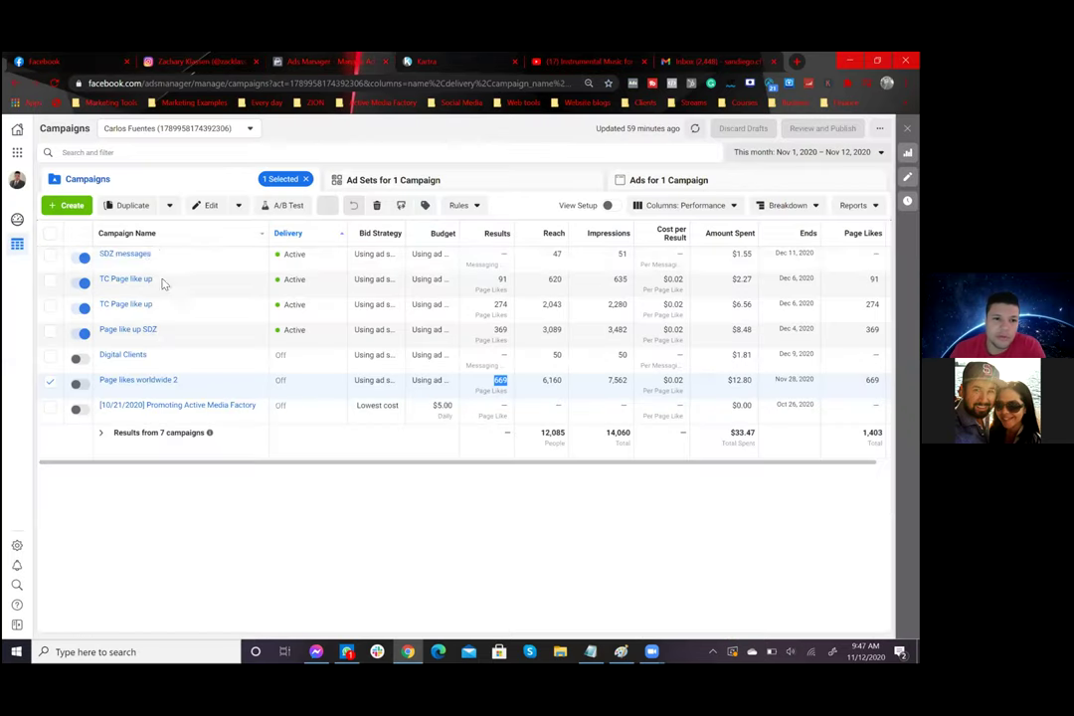
Step: Open the World wide audience ad set of the Page like up SDZ campaign for editing and review its page and budget settings
click(127, 329)
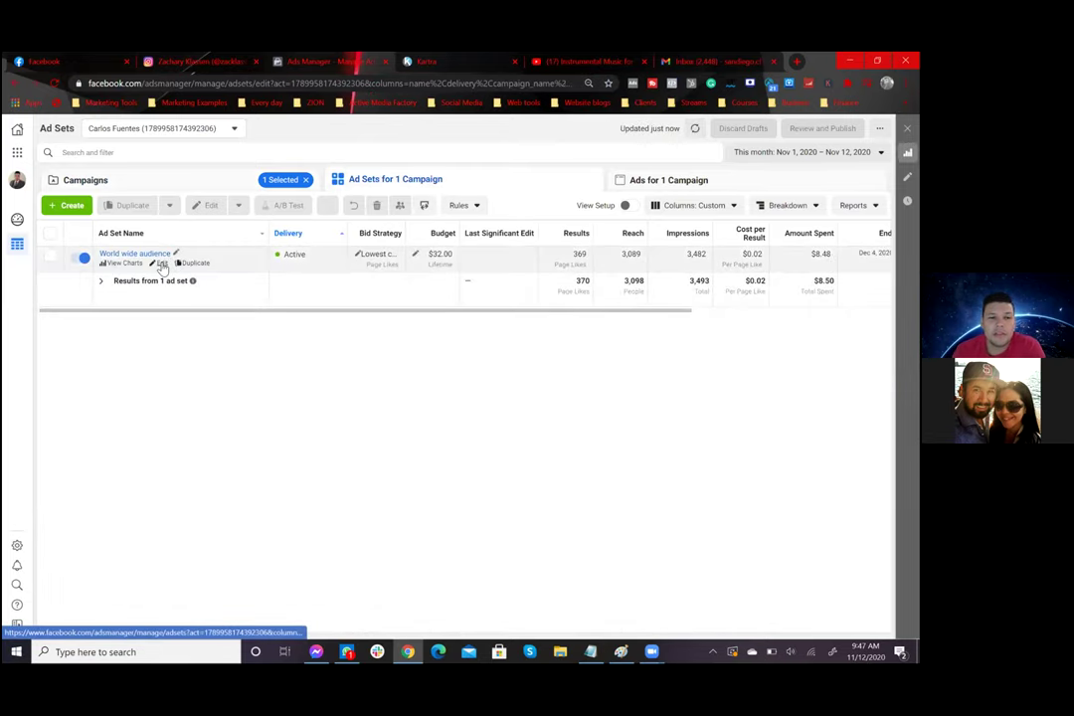
click(162, 263)
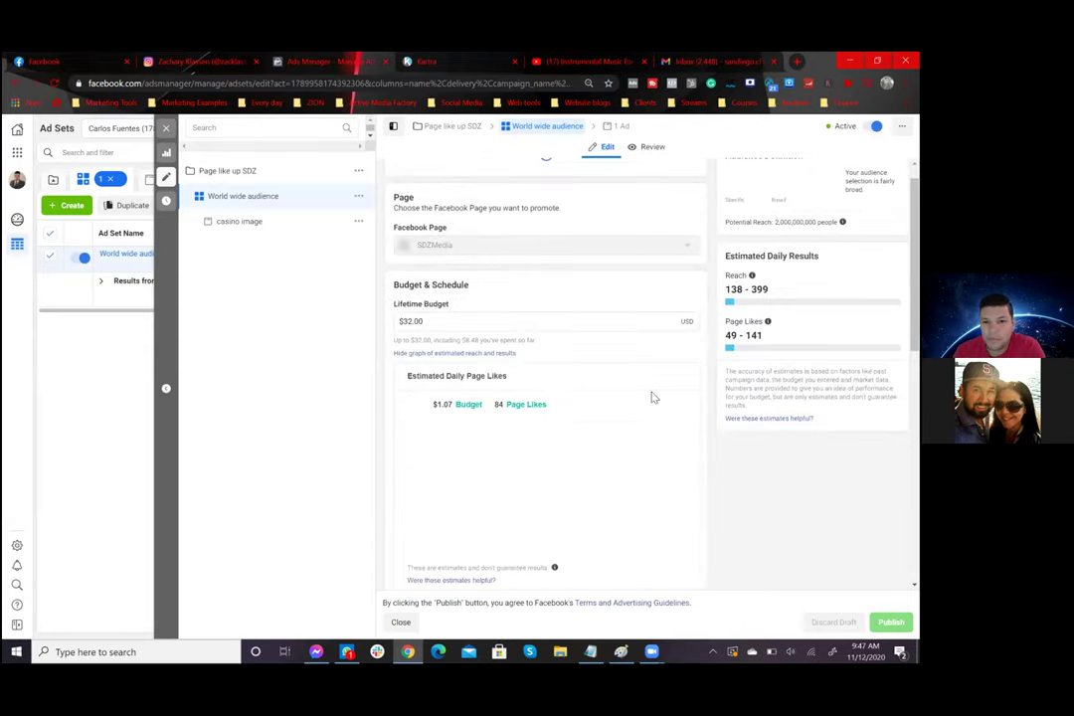
scroll(636, 410, down, 1)
scroll(636, 410, down, 2)
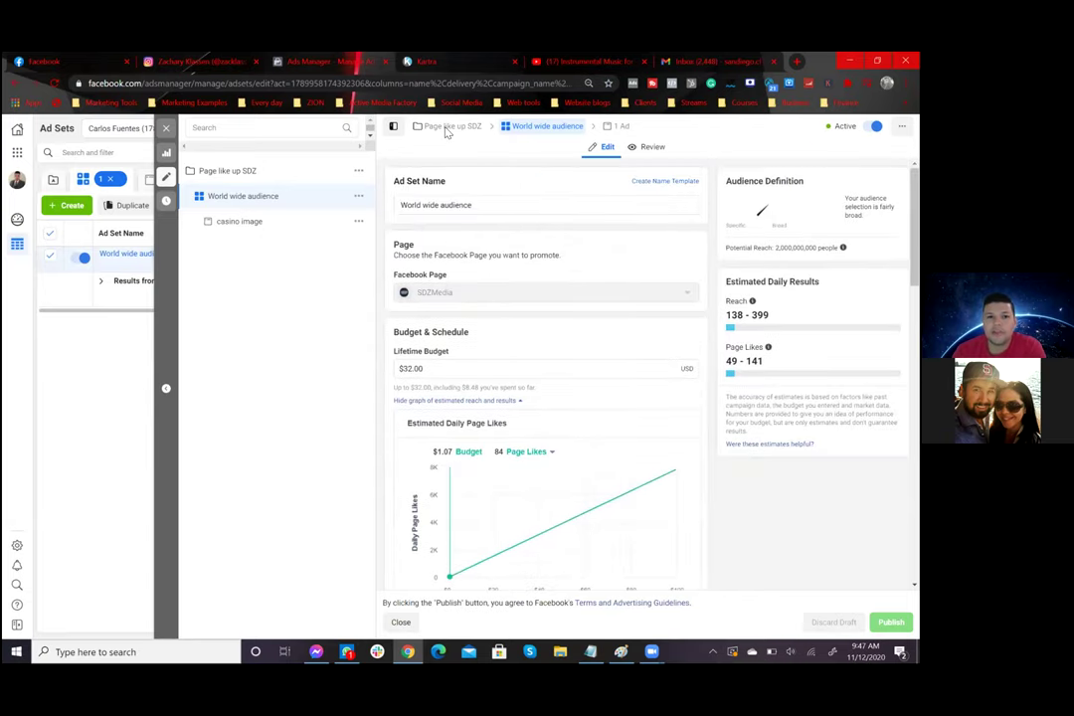
Step: Review the Page like up SDZ campaign details and its ad set's audience and placement settings, and close the editor
click(449, 127)
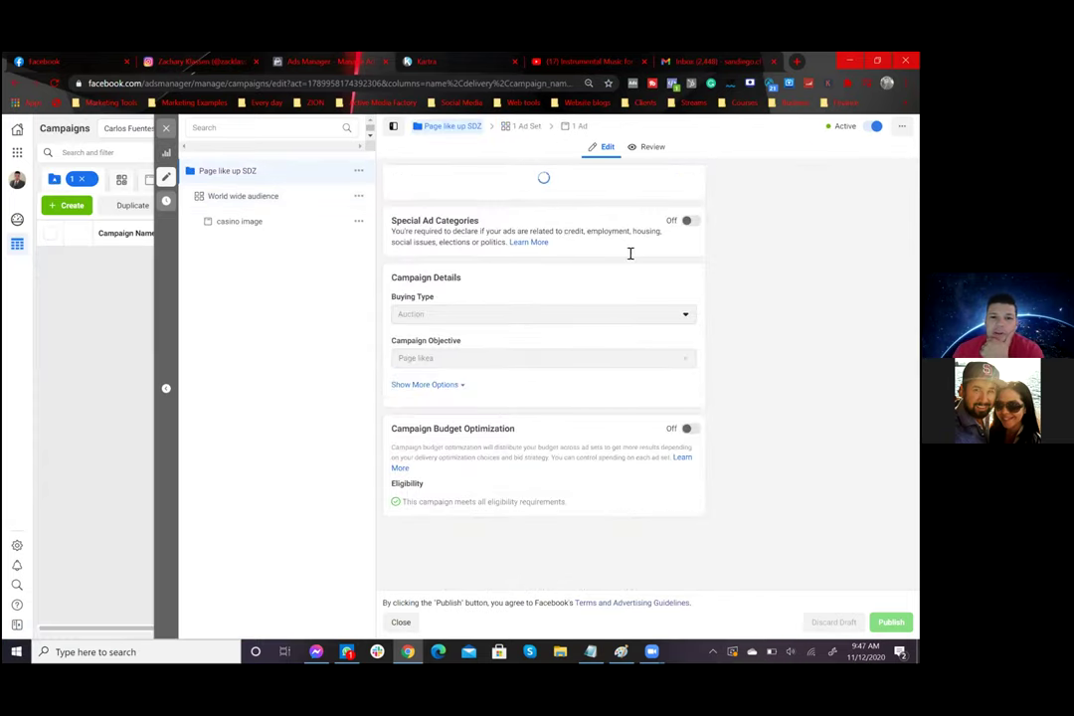
click(508, 127)
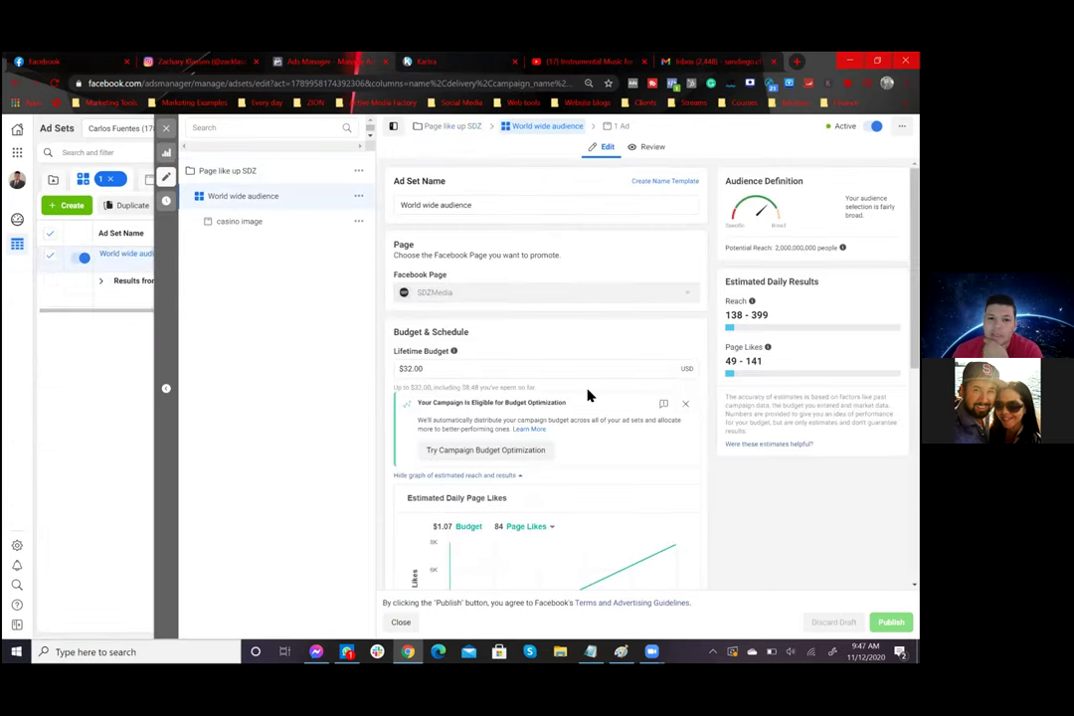
scroll(587, 396, down, 10)
scroll(583, 413, down, 3)
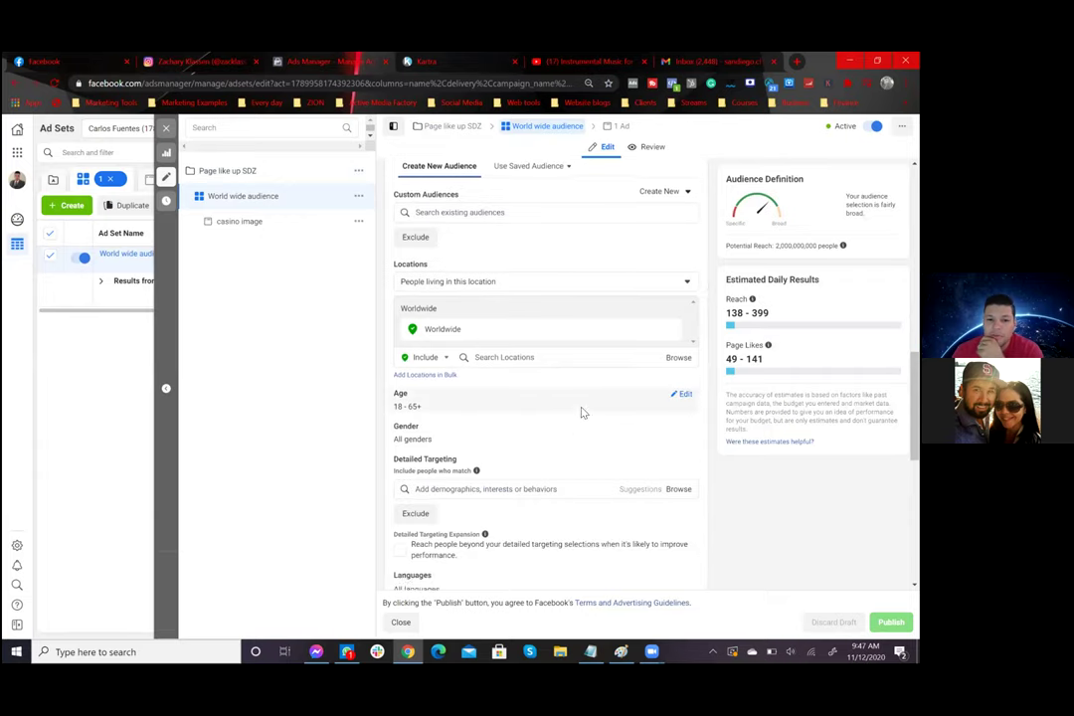
scroll(535, 432, down, 4)
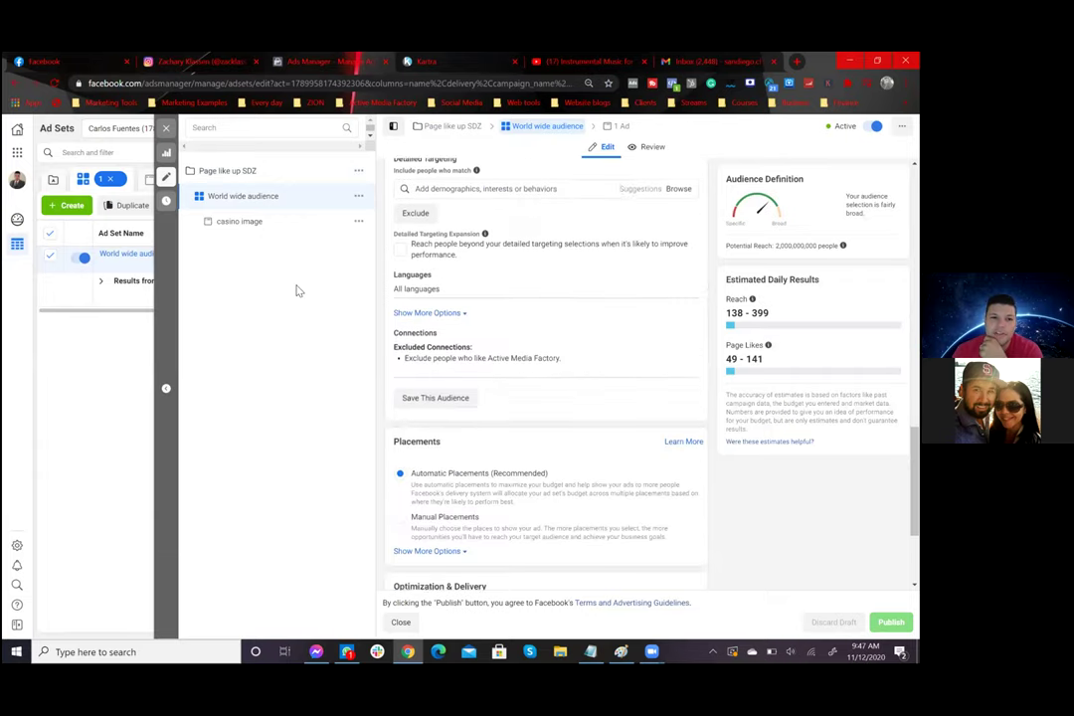
click(166, 127)
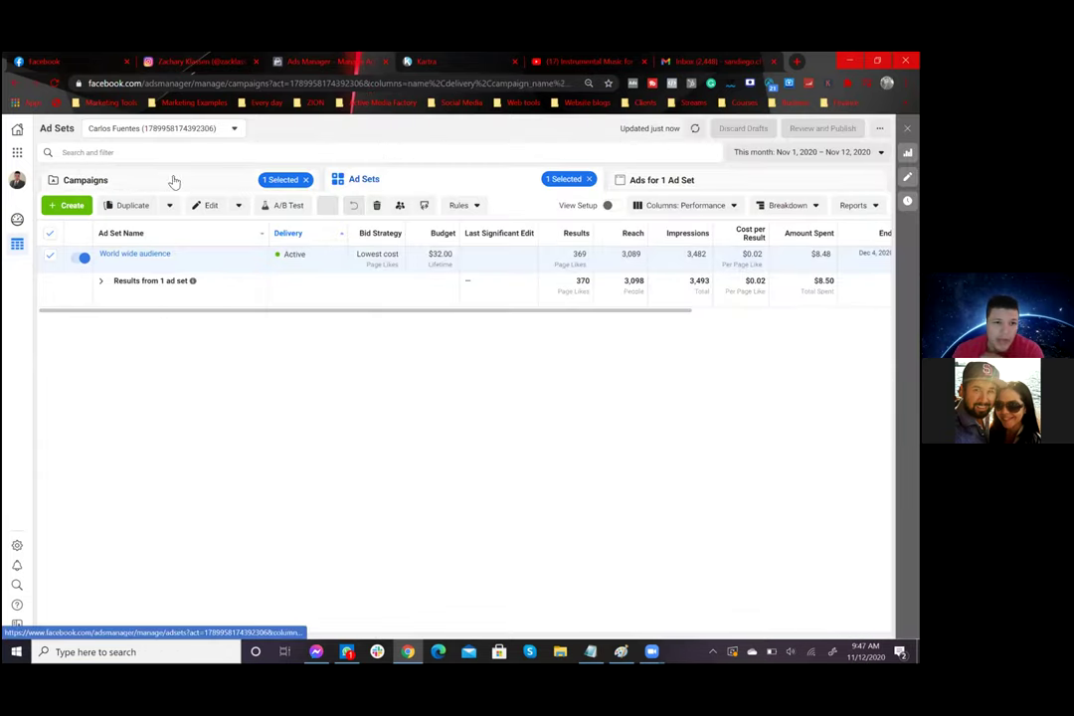
Step: Open the brokers/agents ad set of the SDZ messages campaign and examine its budget, schedule, location and detailed targeting
click(165, 180)
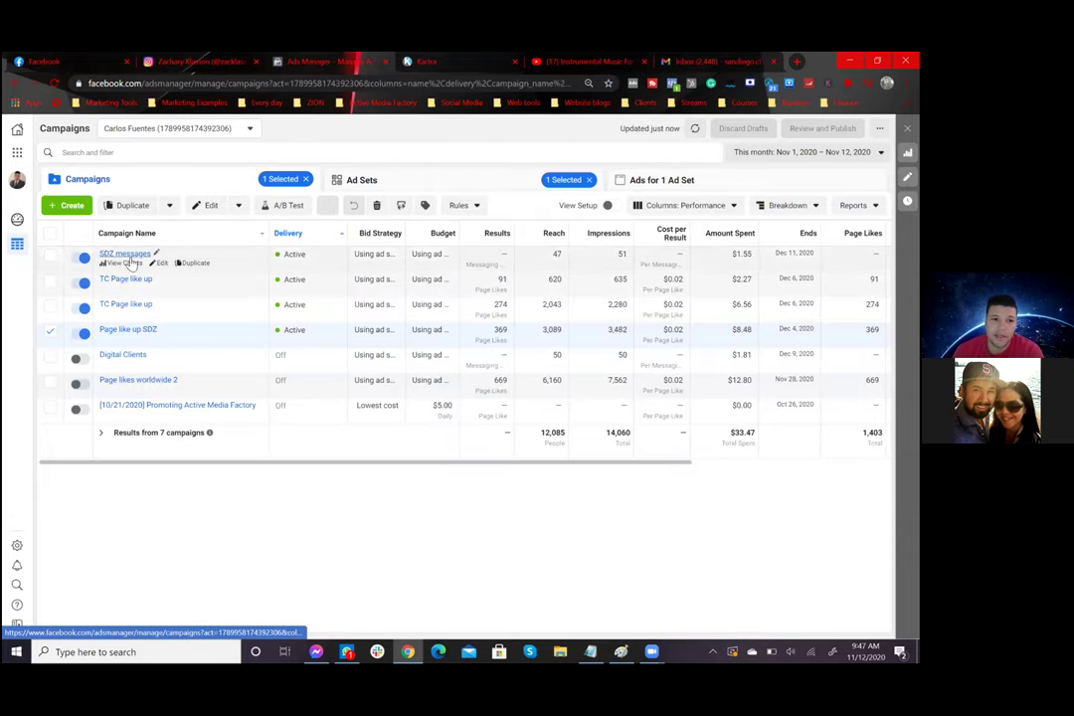
click(144, 255)
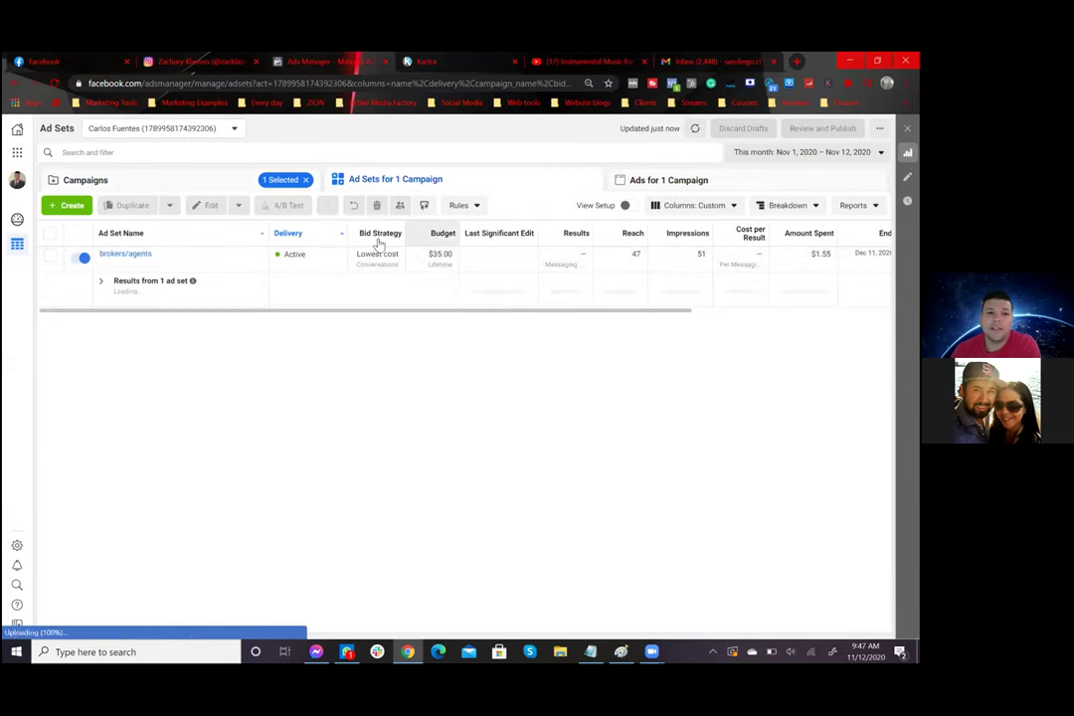
click(159, 263)
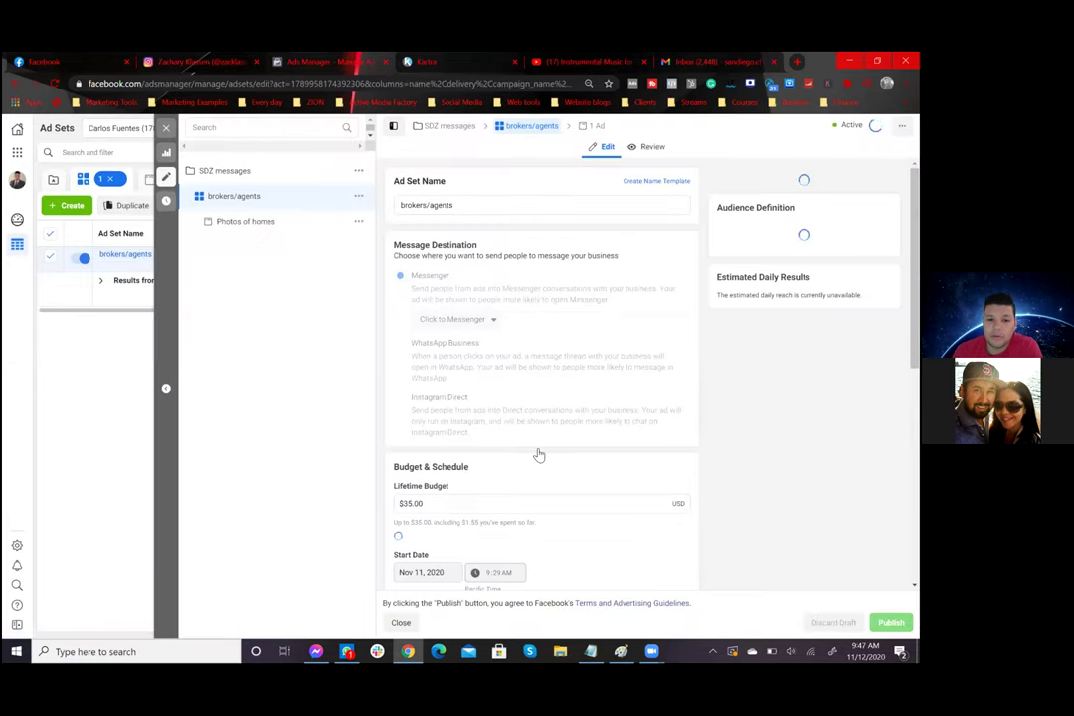
scroll(557, 467, down, 5)
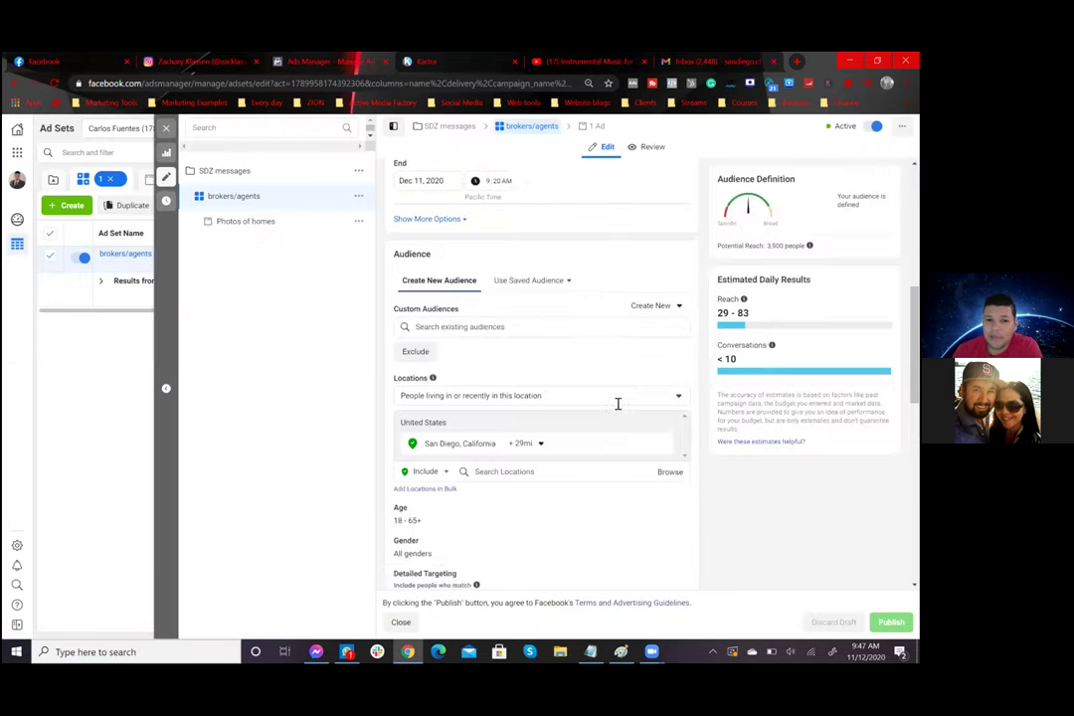
scroll(577, 338, down, 2)
scroll(542, 343, down, 1)
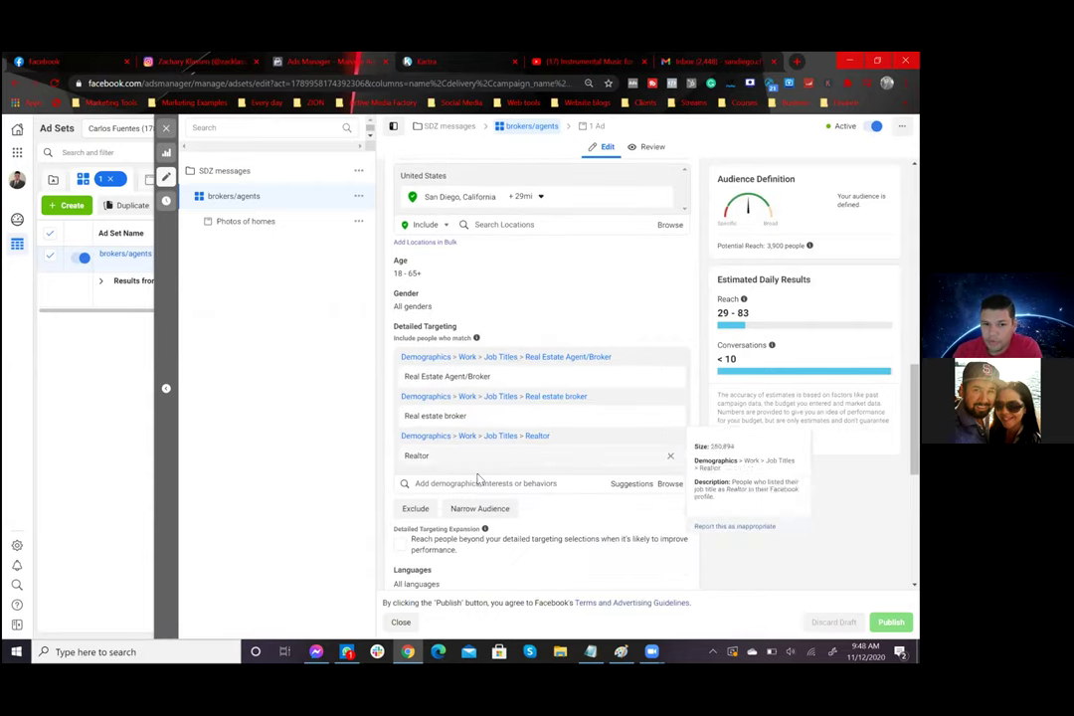
scroll(551, 472, up, 6)
scroll(595, 355, up, 2)
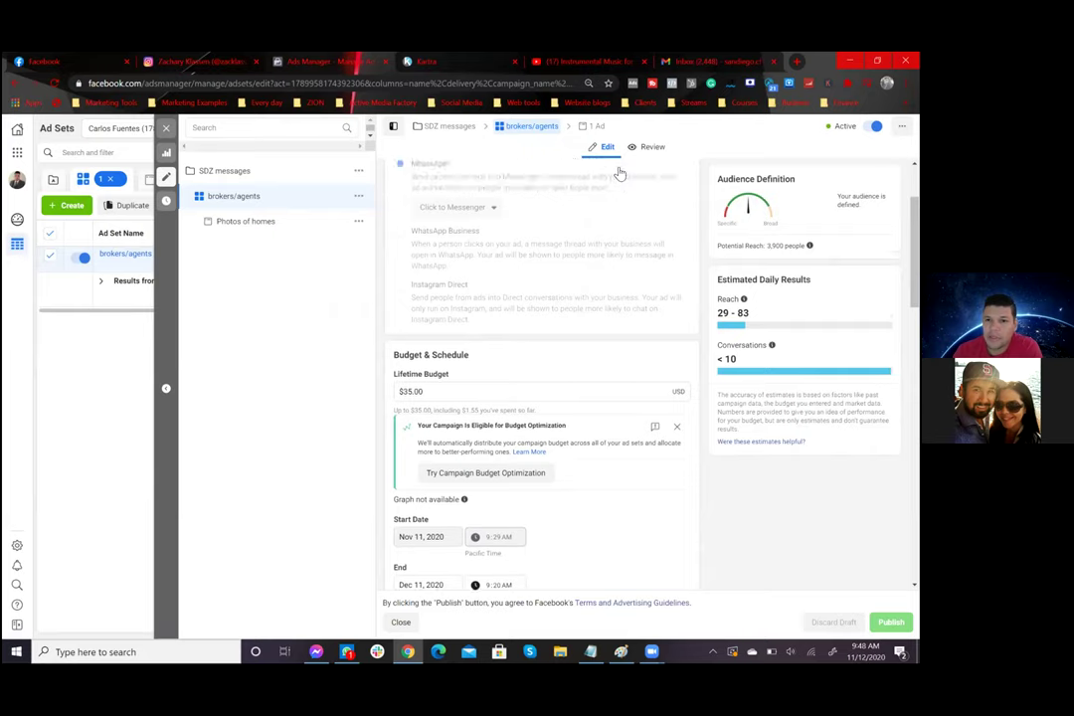
Step: Examine the Photos of homes ad's format, carousel cards and preview, and close the editor
click(593, 125)
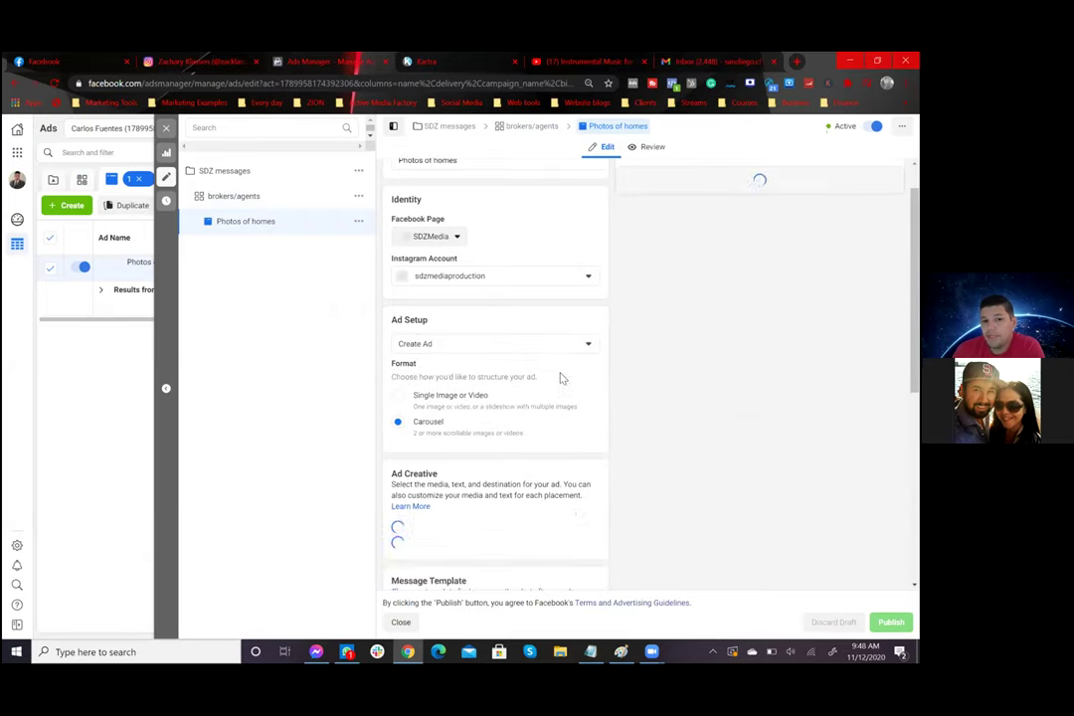
scroll(498, 437, down, 4)
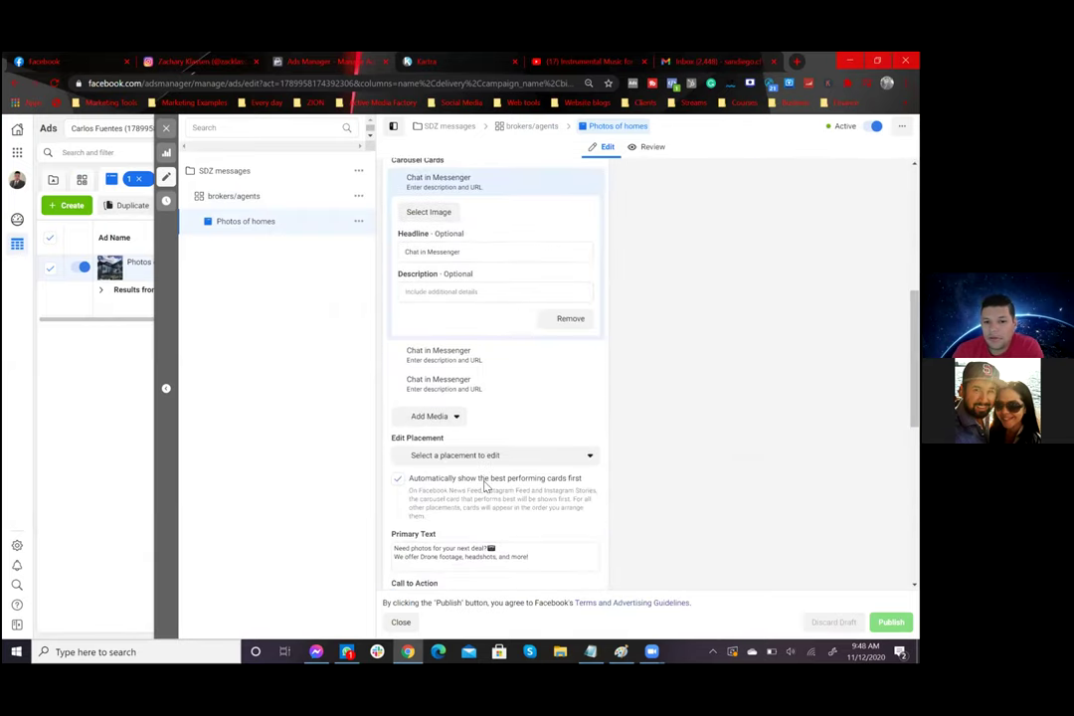
scroll(487, 448, down, 2)
scroll(492, 393, up, 3)
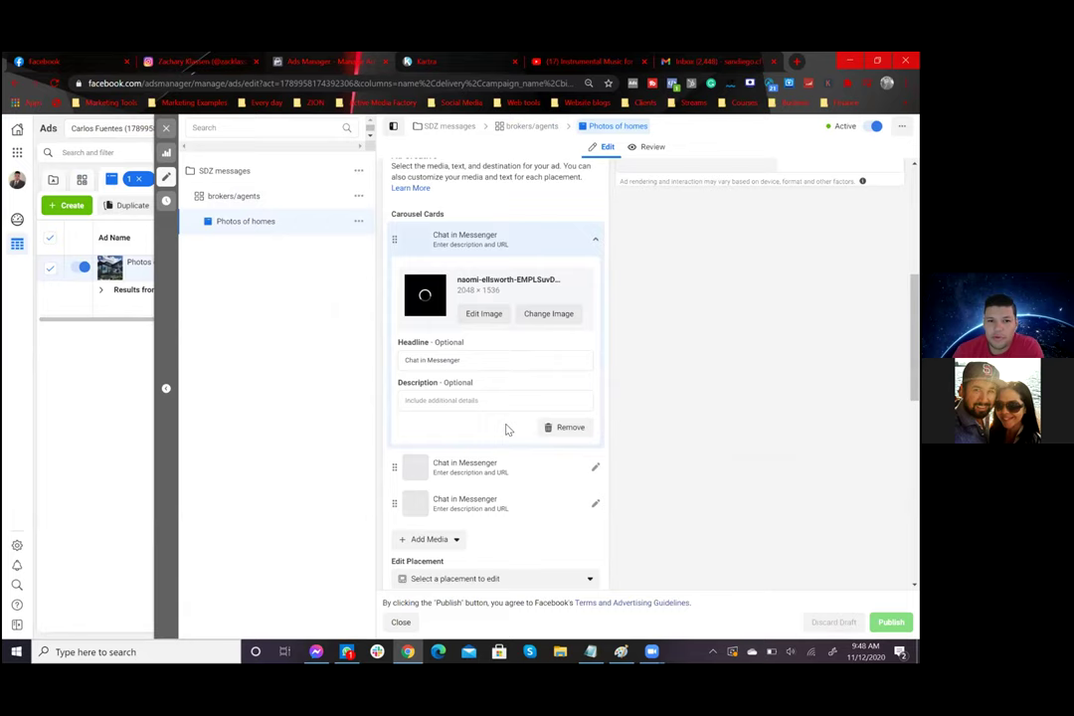
scroll(508, 426, up, 3)
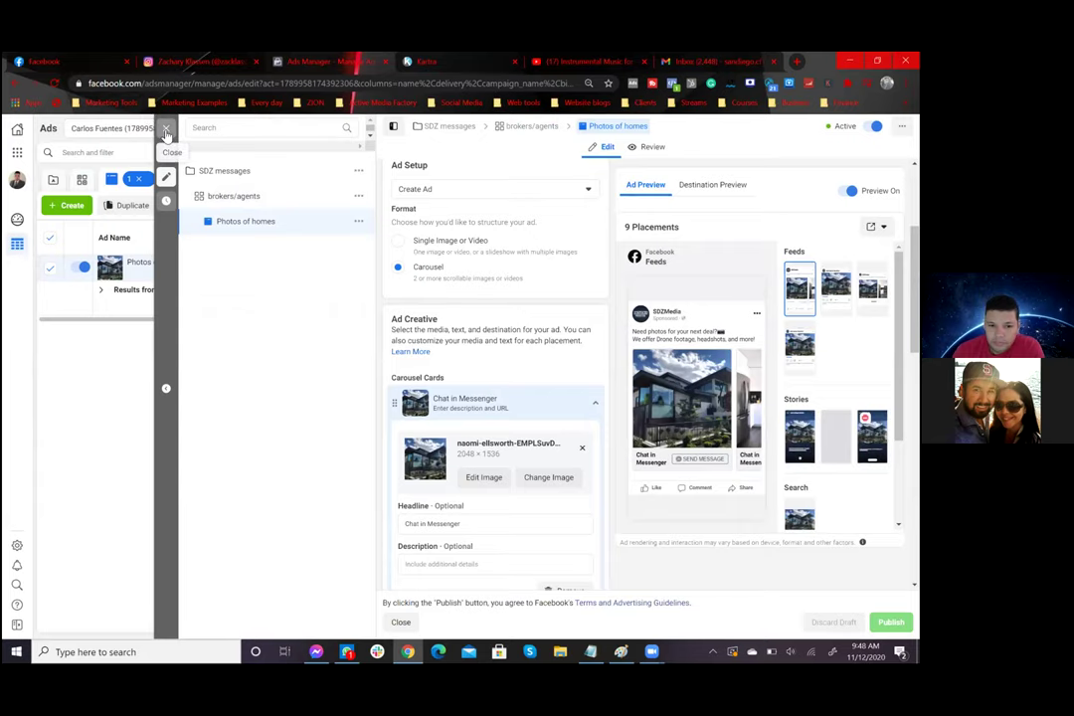
click(167, 132)
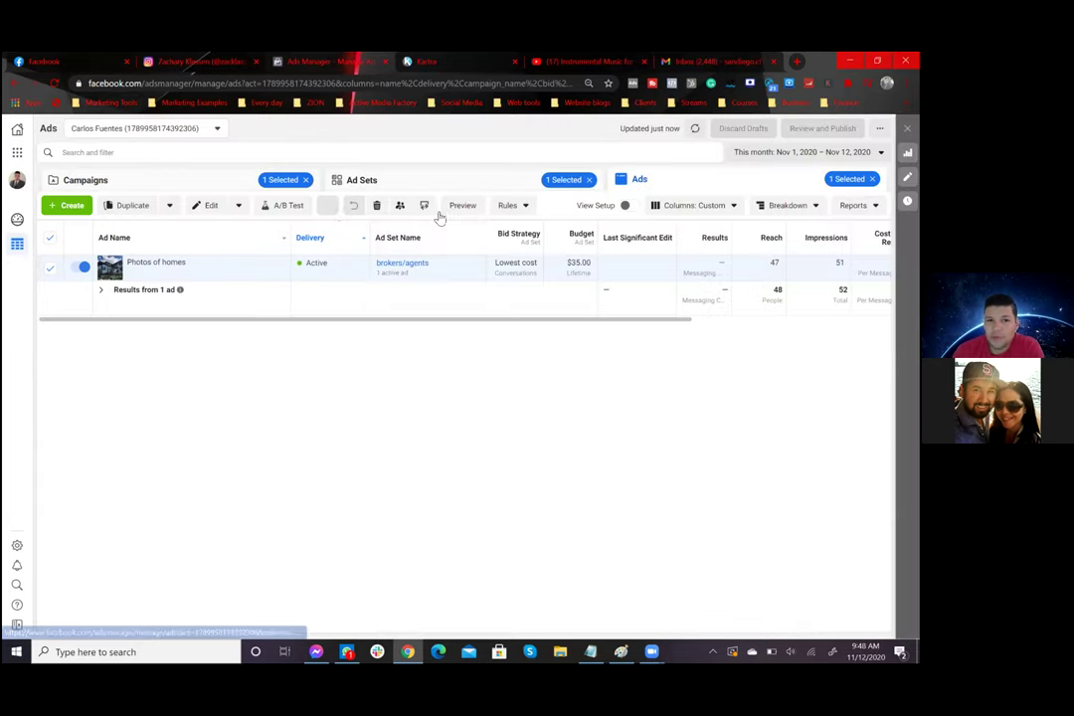
Step: Return to the campaign list and clear the campaign, ad set and ad selections
click(184, 189)
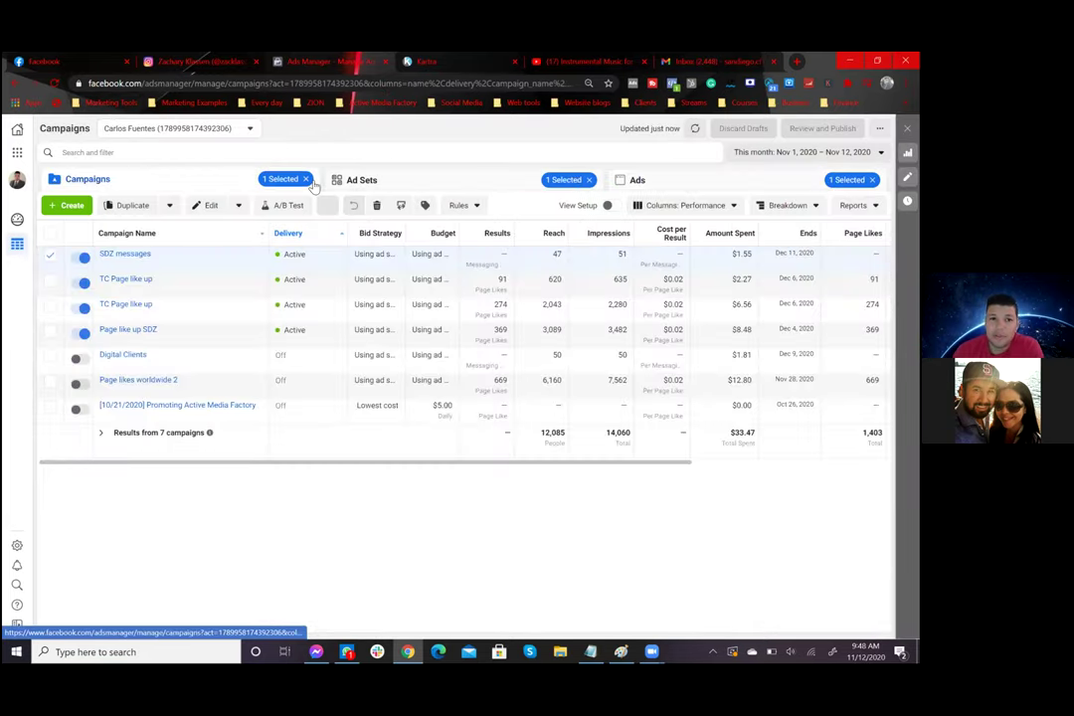
click(306, 179)
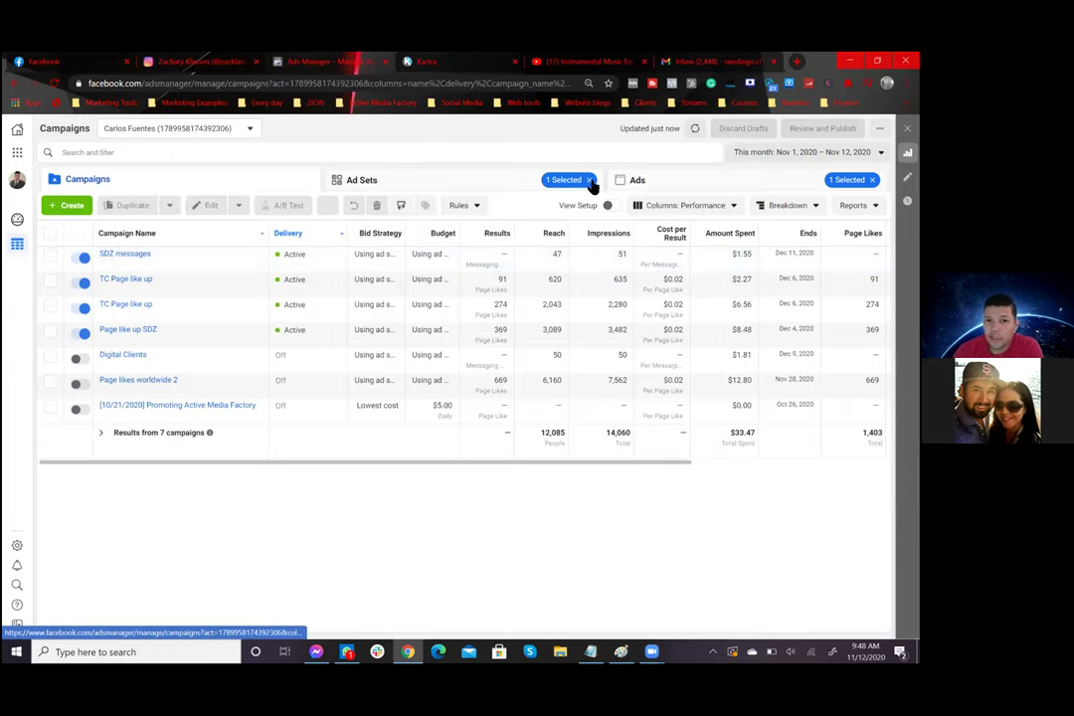
click(590, 181)
click(872, 180)
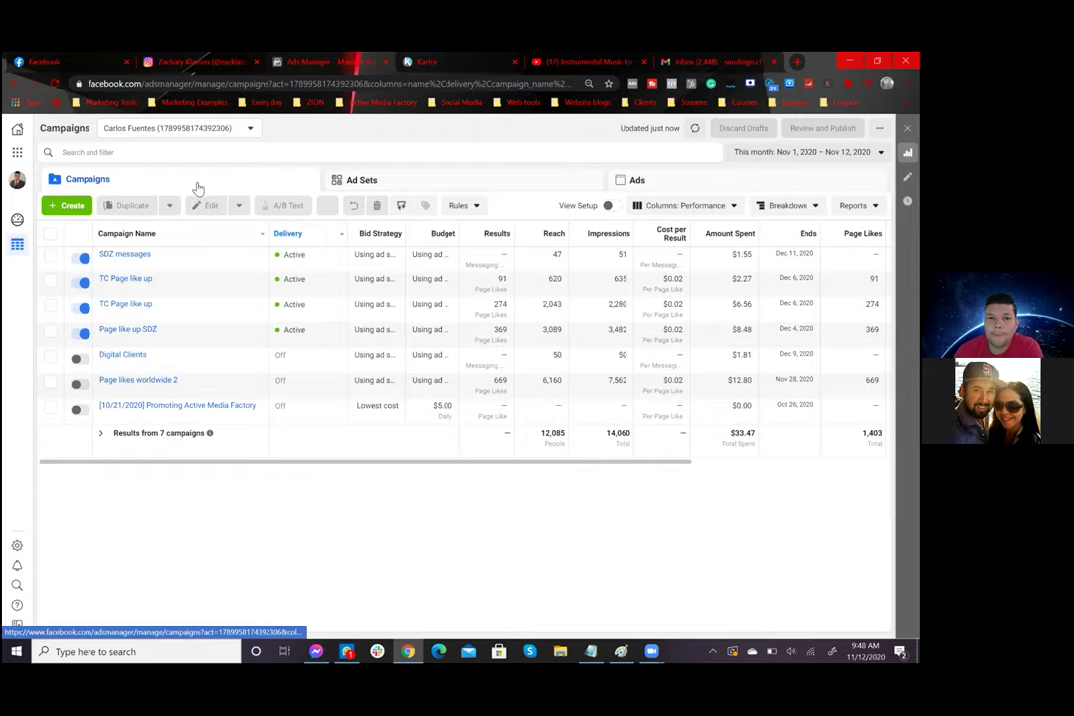
Step: Reopen the Photos of homes ad from the SDZ messages campaign, review its carousel, primary text and message template, and close it
click(136, 259)
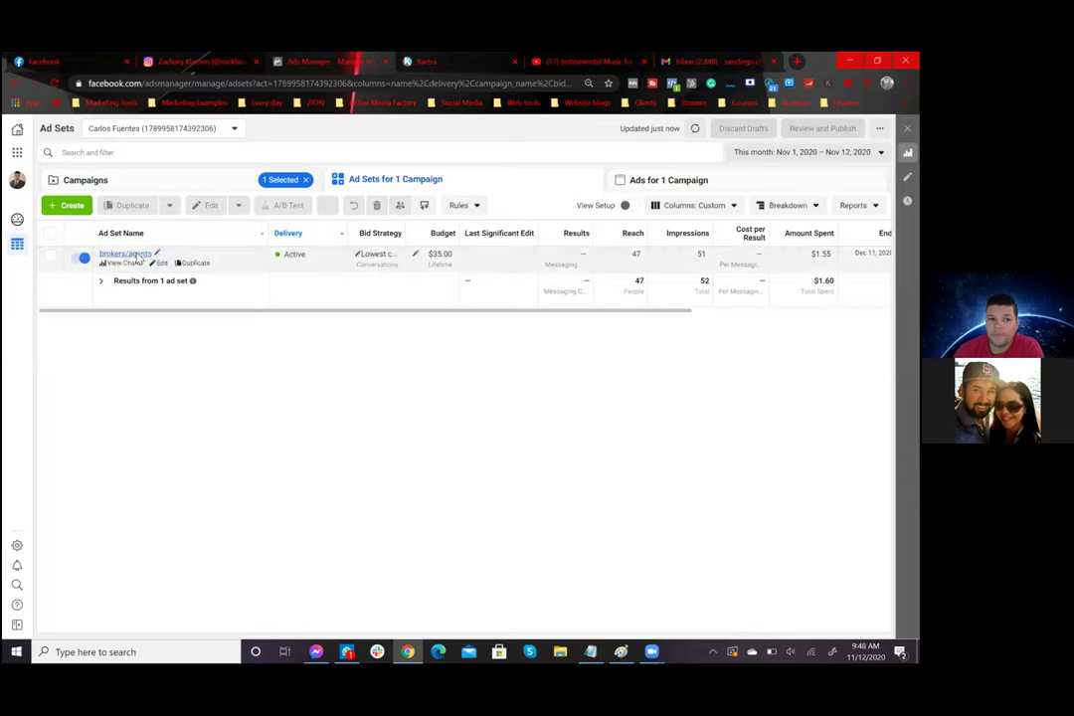
click(144, 254)
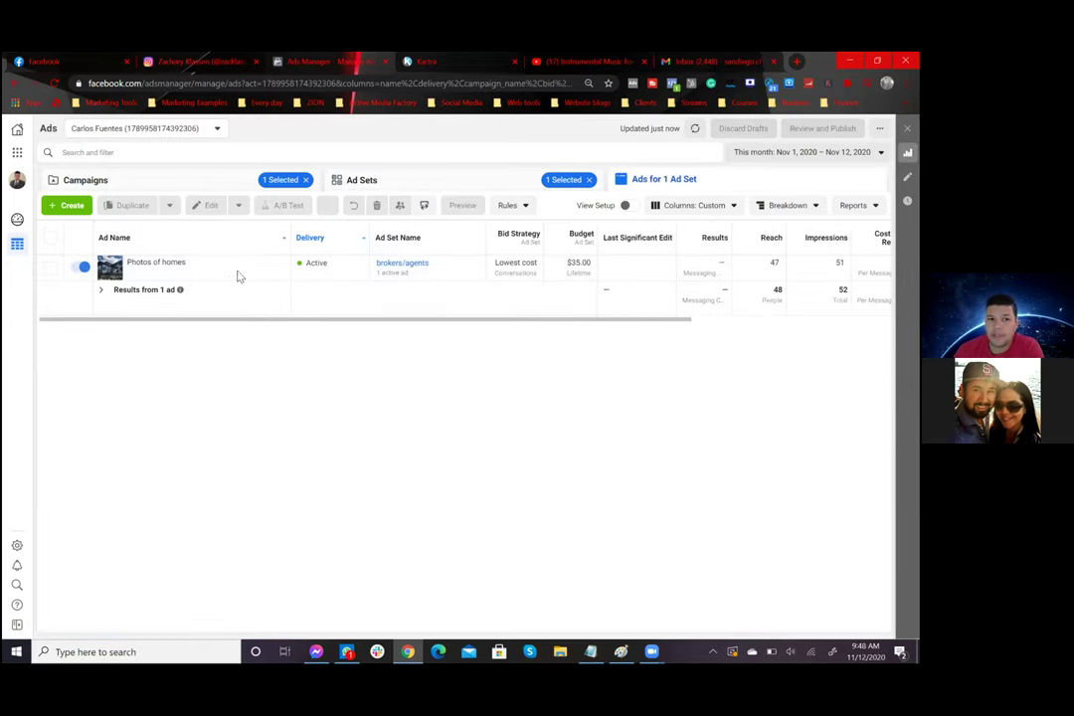
click(187, 275)
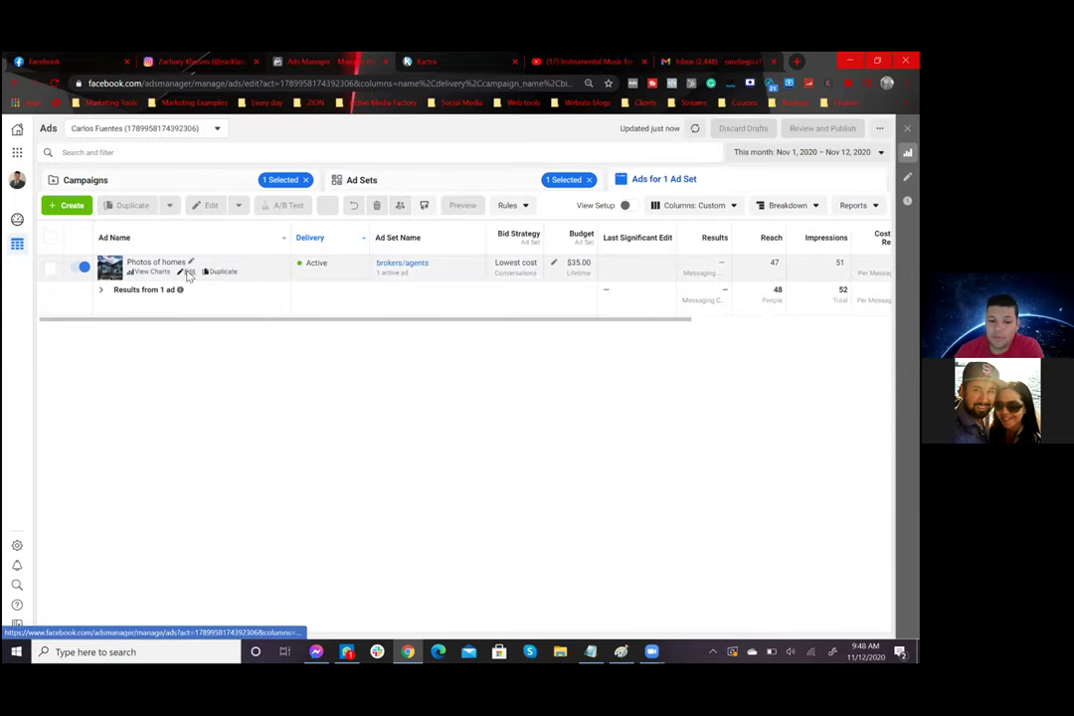
scroll(416, 391, down, 5)
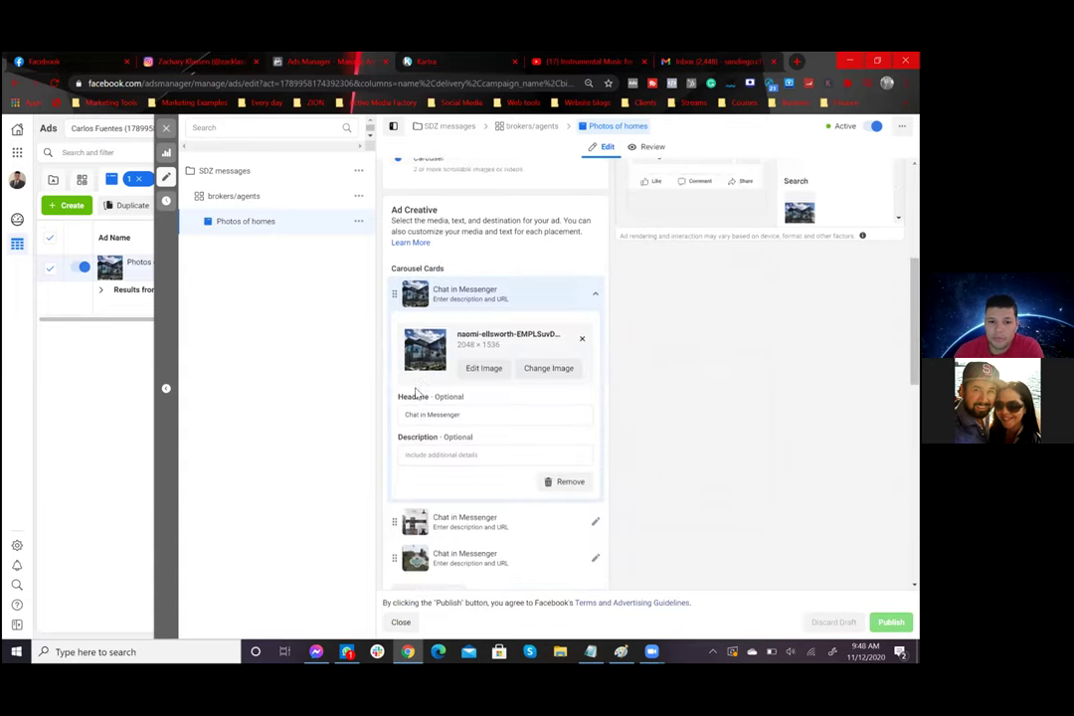
scroll(416, 390, down, 5)
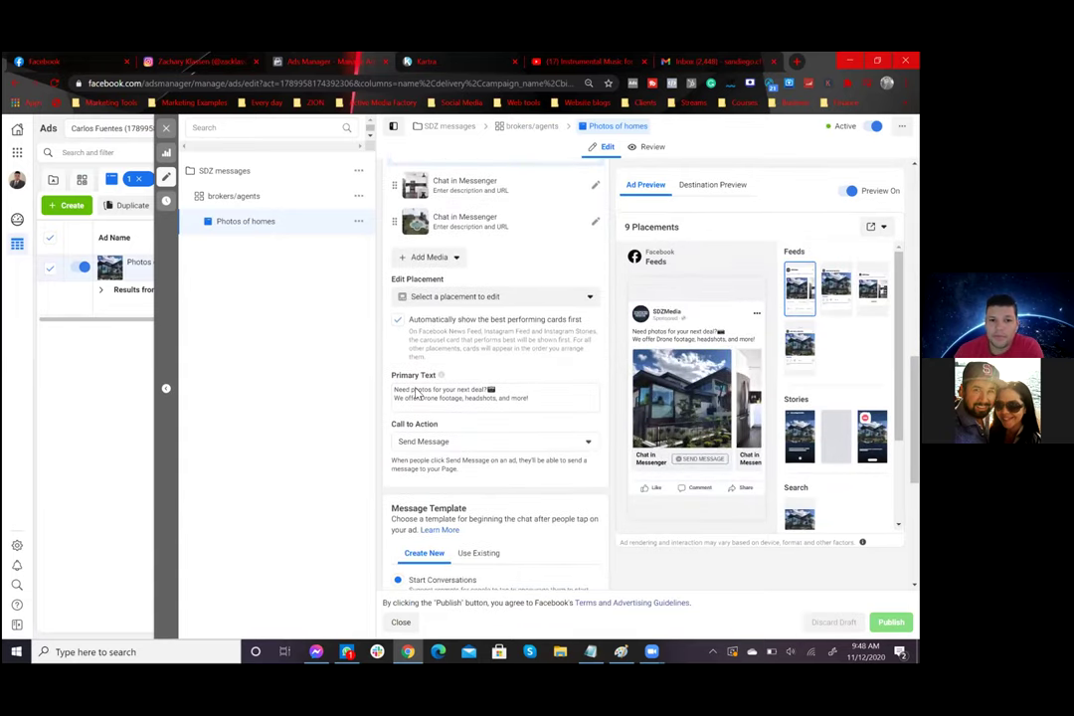
scroll(416, 391, down, 1)
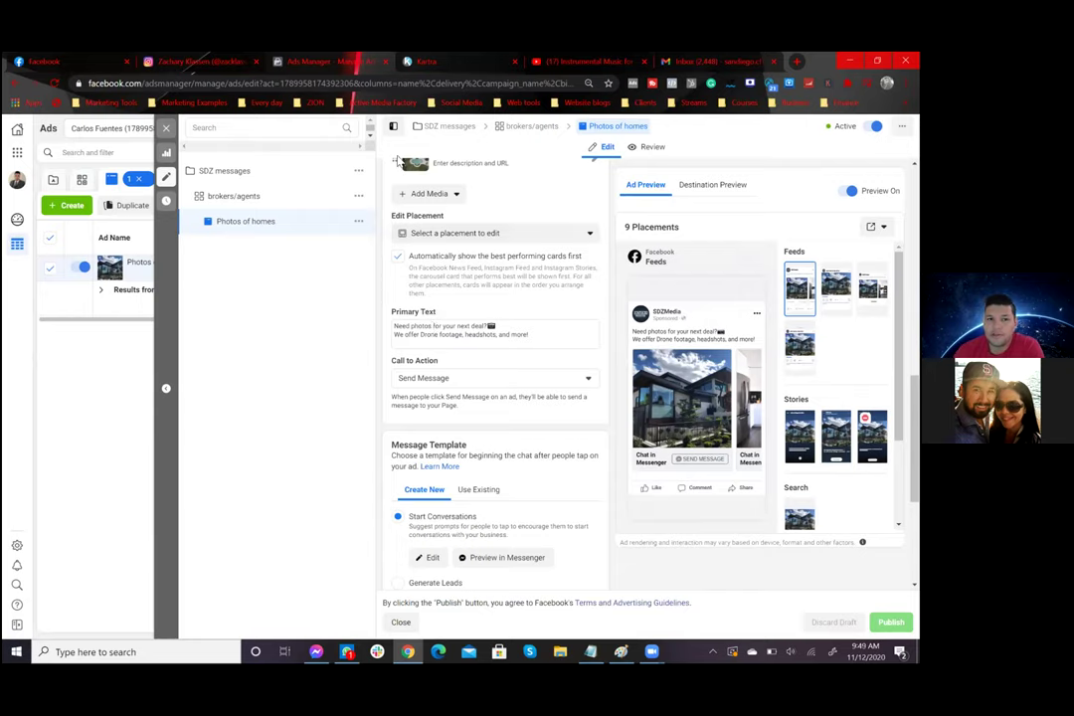
click(166, 129)
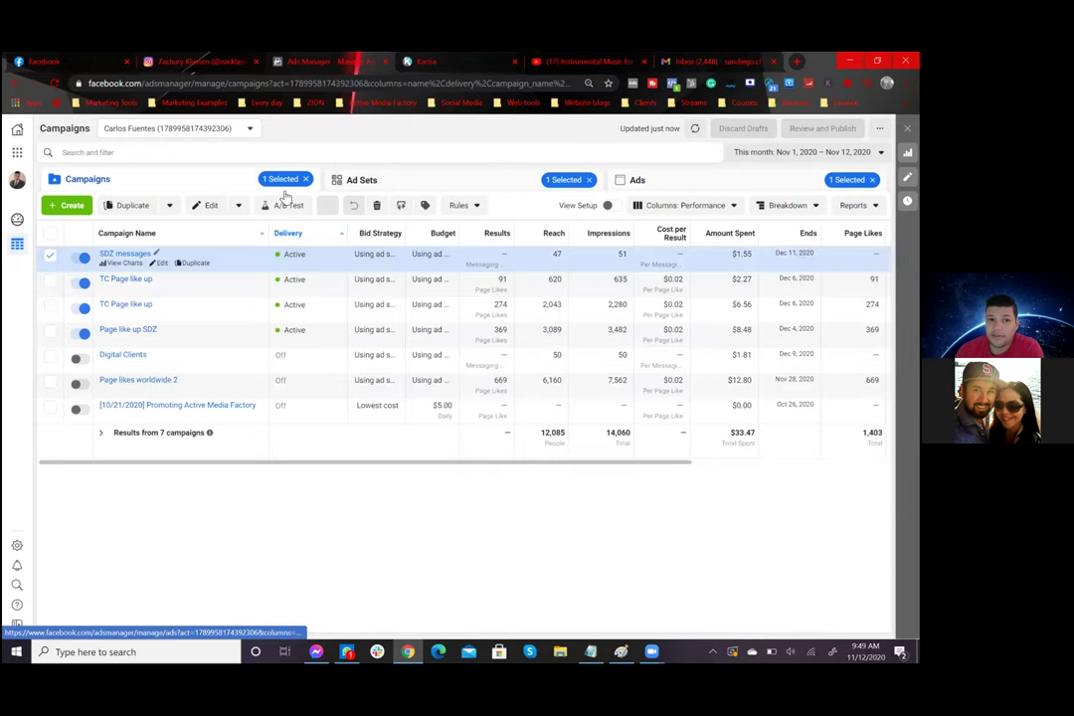
Step: Clear the ad set and campaign selections and set the campaign list's reporting date range to Lifetime
click(590, 179)
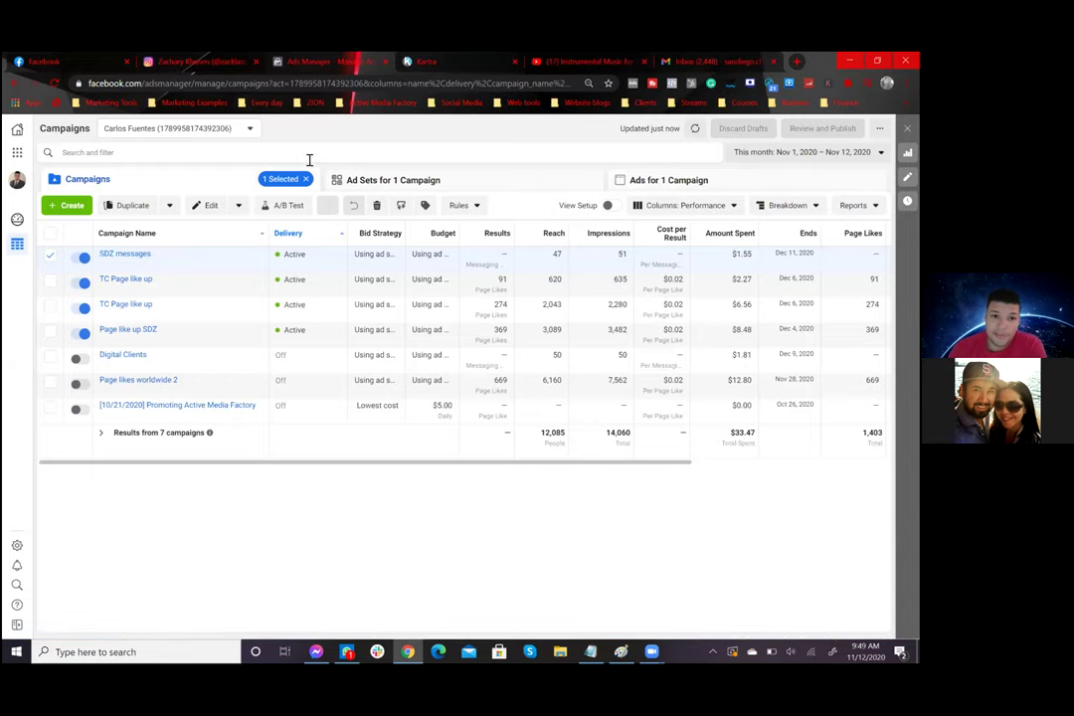
click(308, 179)
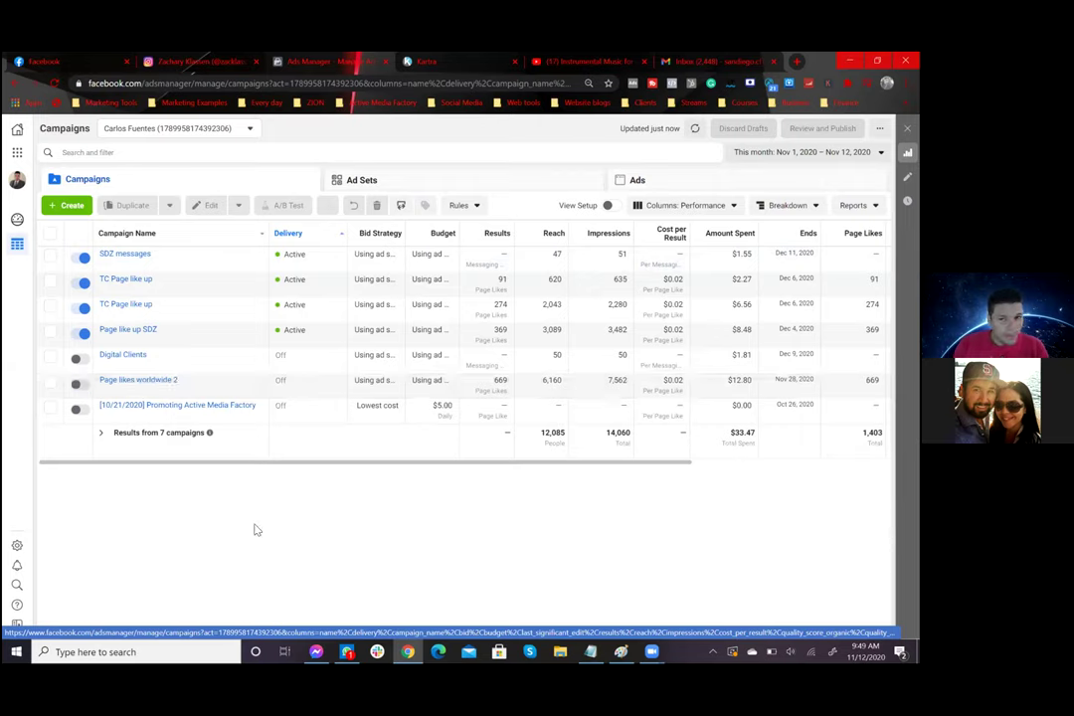
click(742, 152)
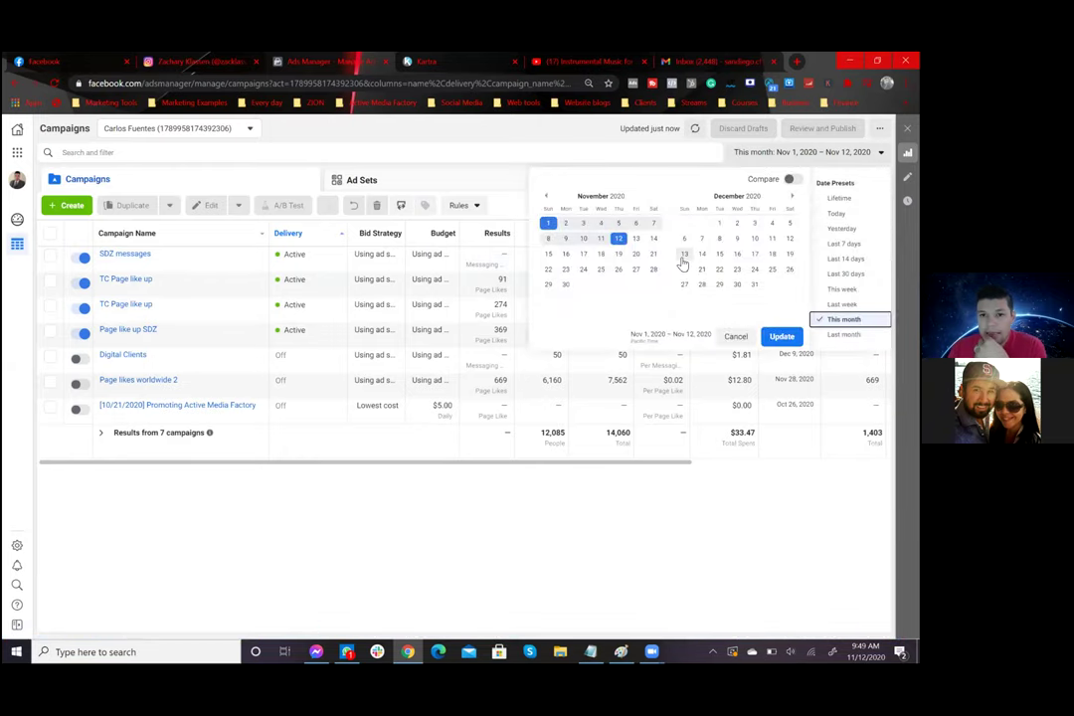
key(Escape)
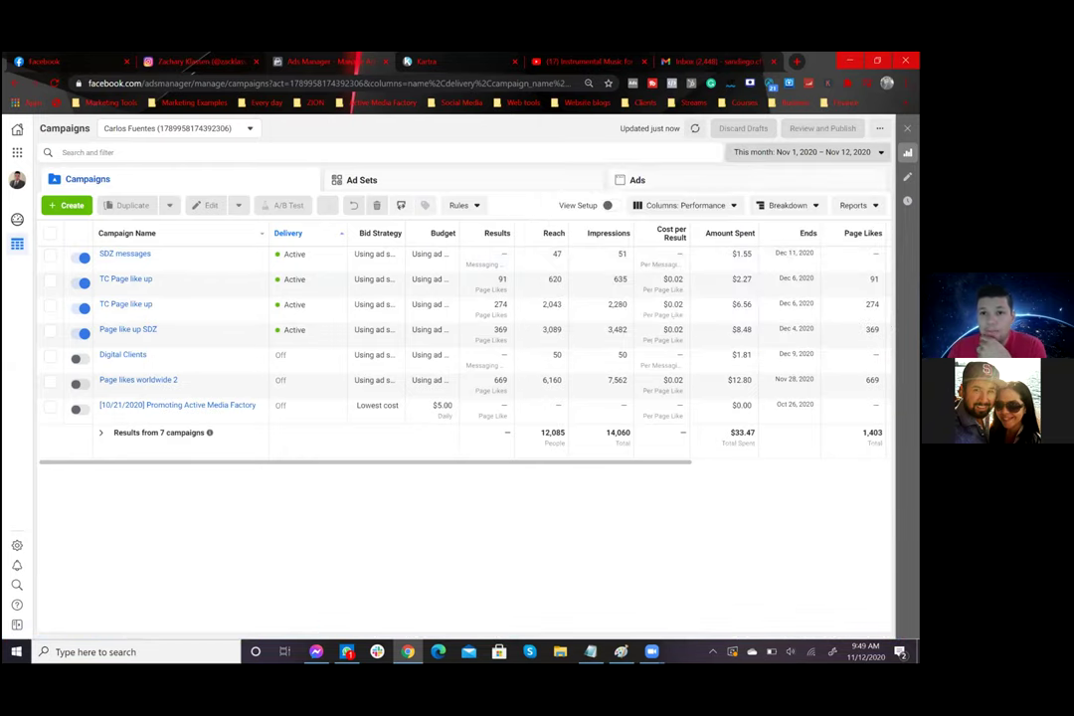
click(741, 151)
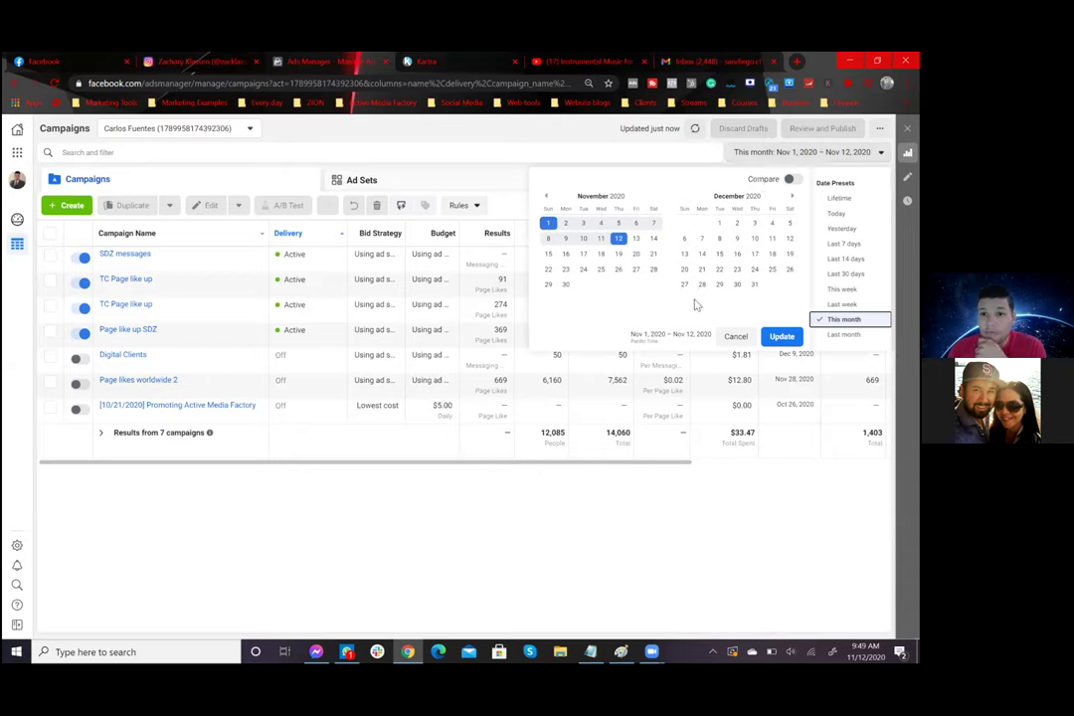
click(764, 155)
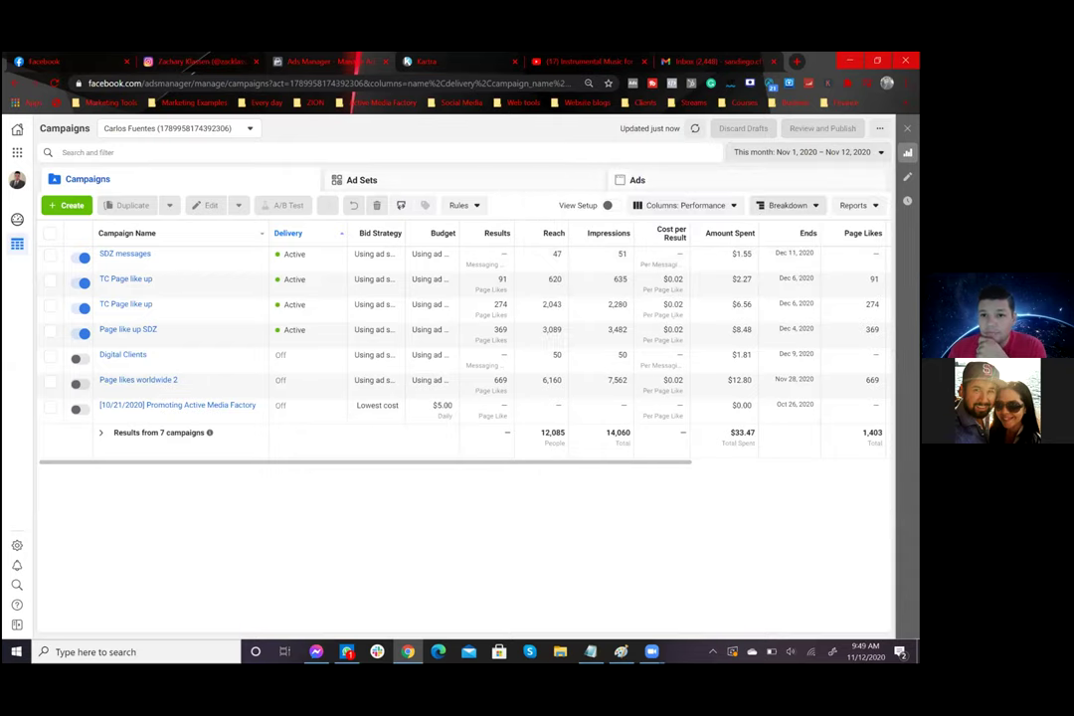
click(766, 157)
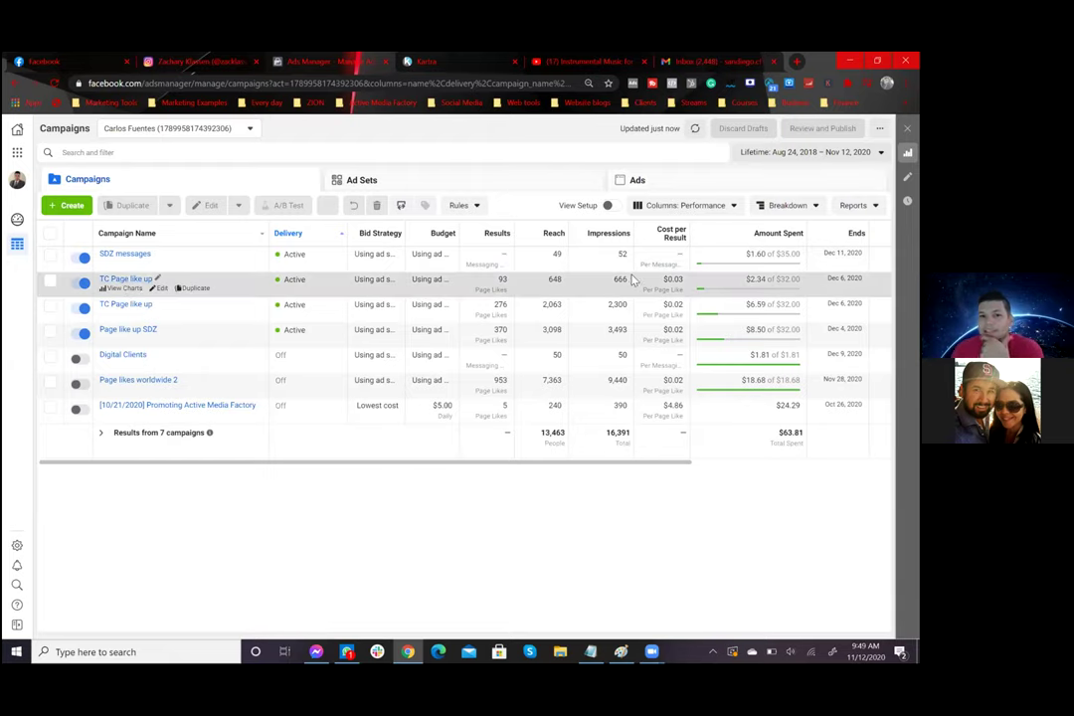
Step: Turn off the TC Page like up campaign with the $0.03 cost per page like, and leave no campaign selected
click(682, 283)
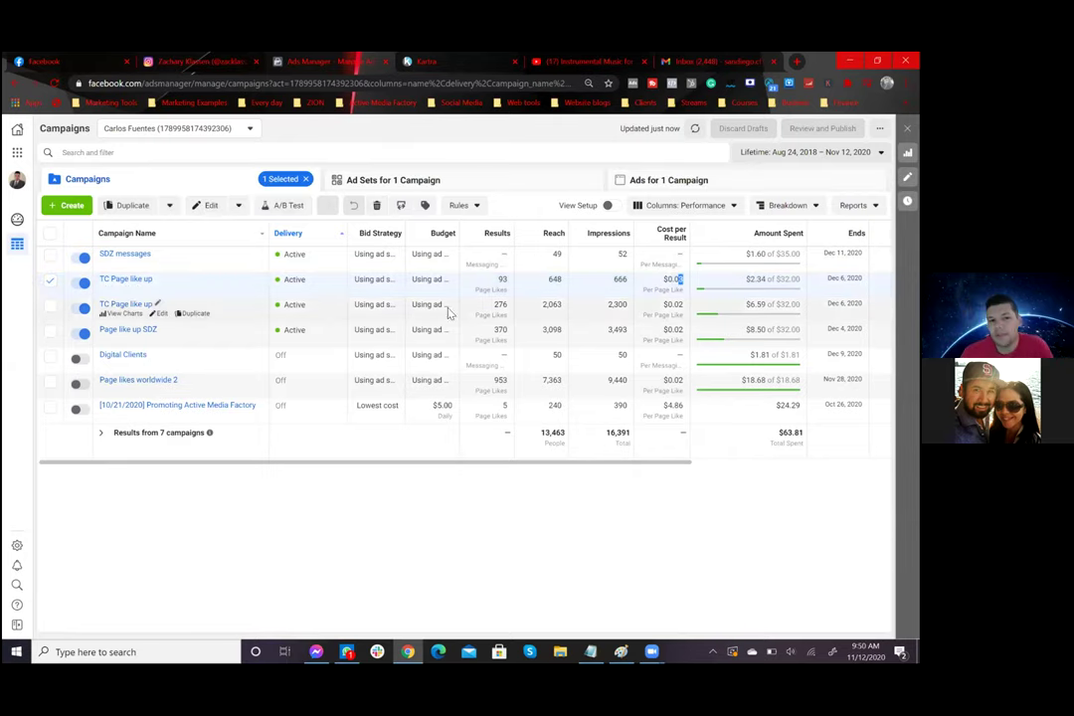
click(83, 283)
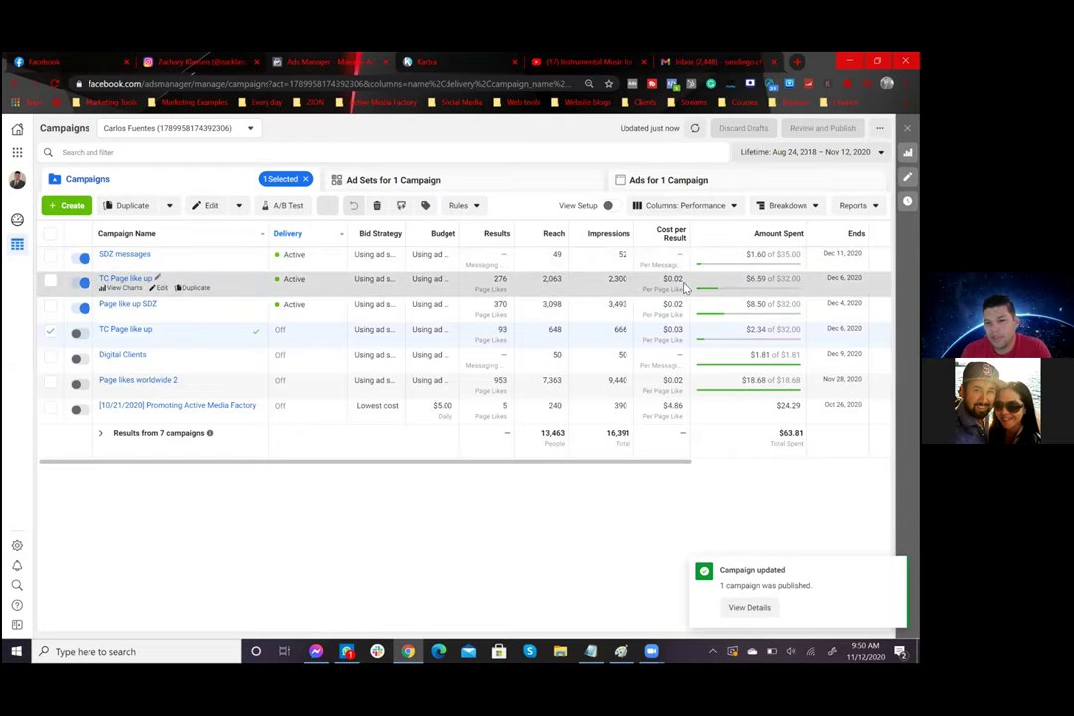
click(683, 284)
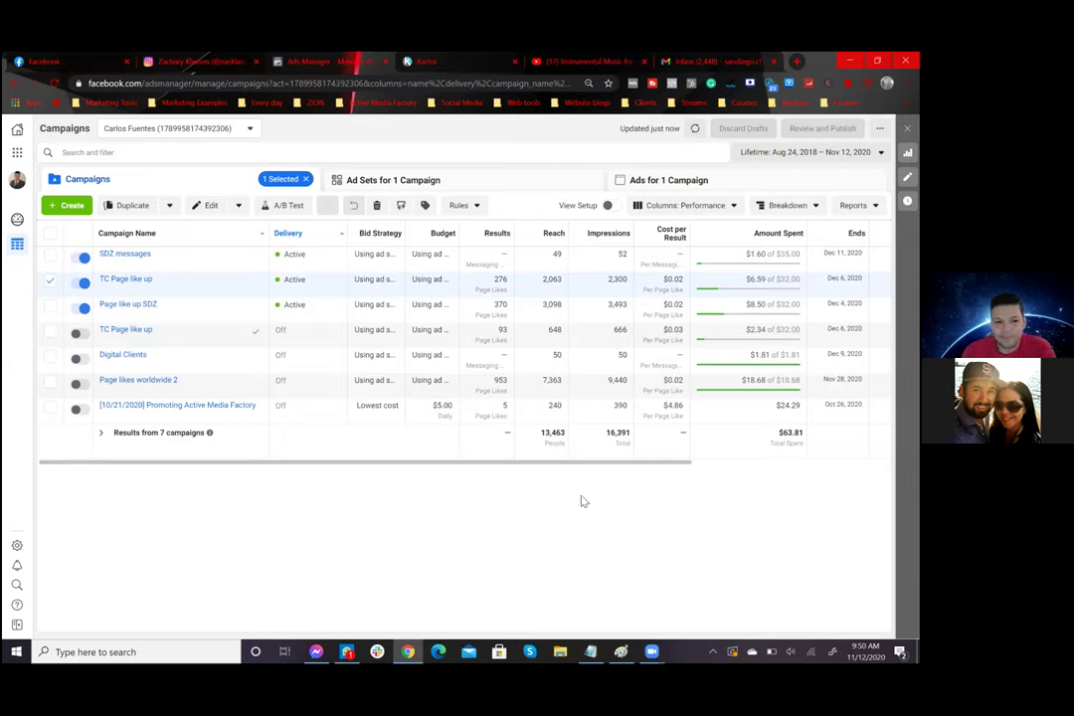
click(49, 283)
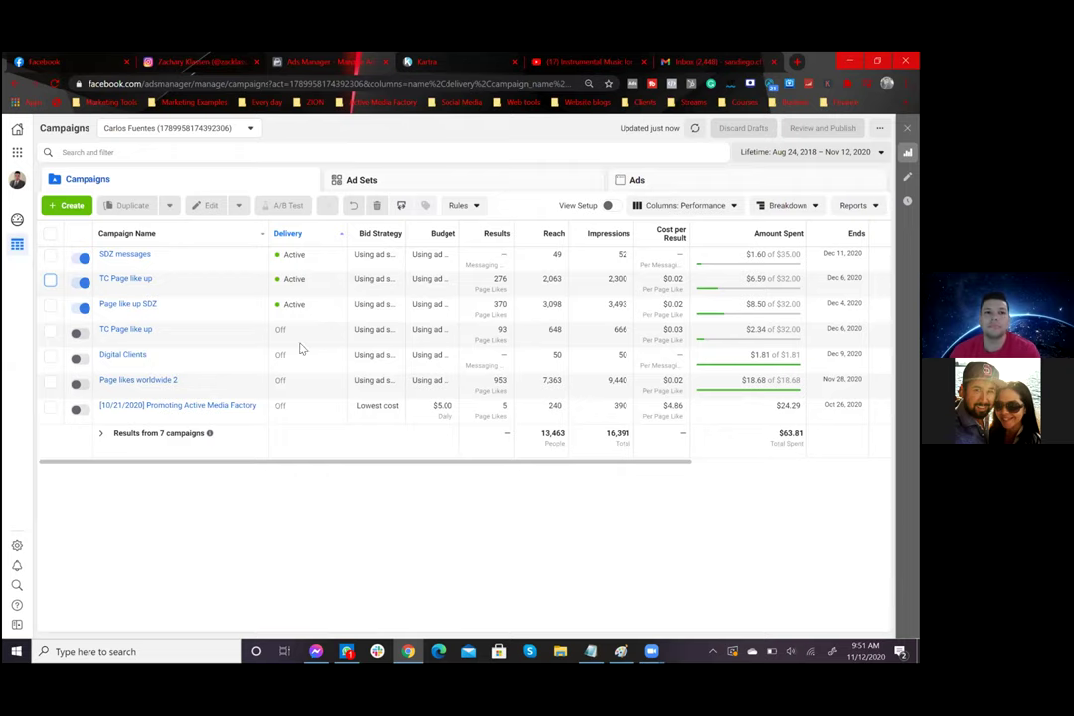
Step: Switch to Facebook, look over the list of managed Pages, and return to the Ads Manager campaign list
click(30, 165)
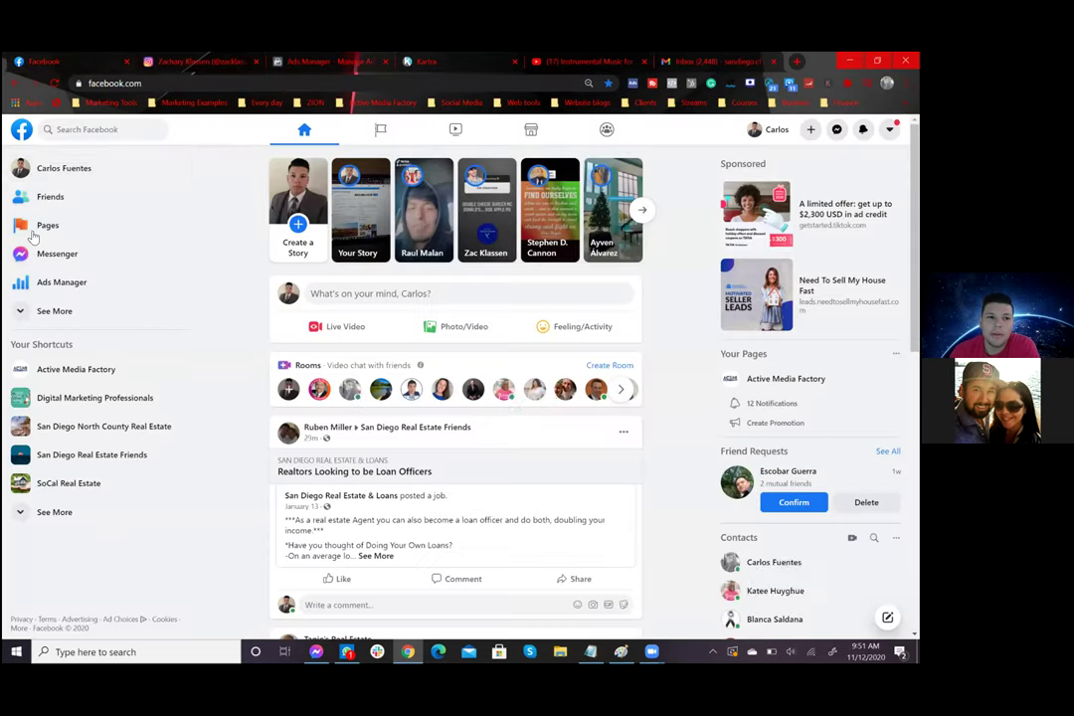
click(30, 229)
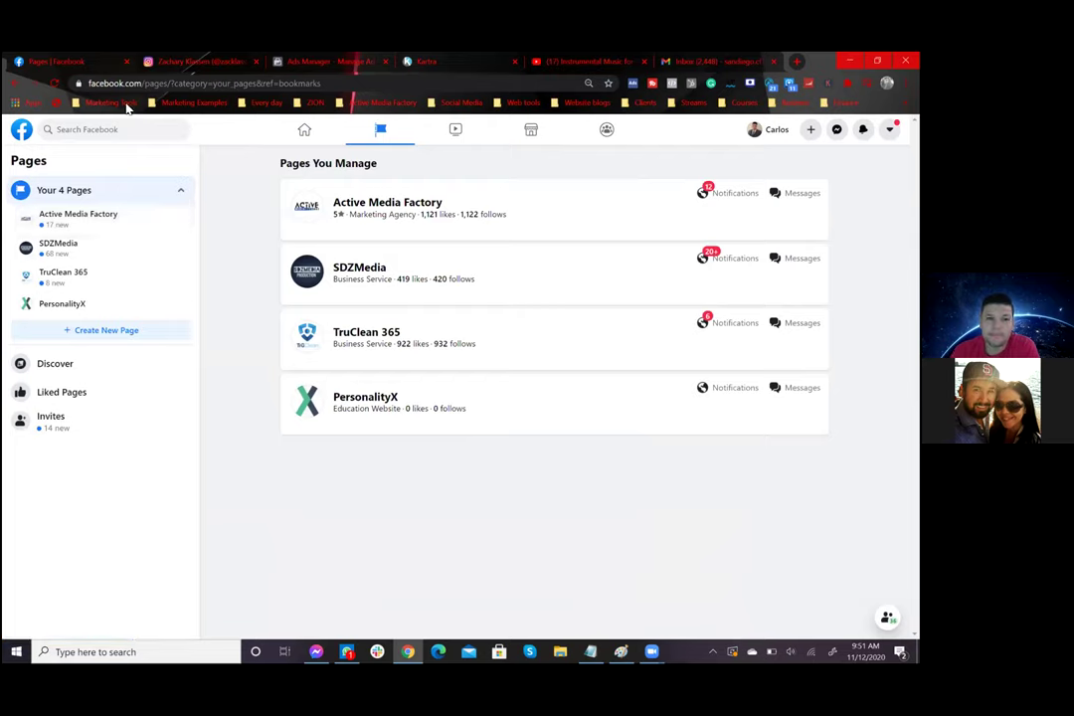
click(21, 129)
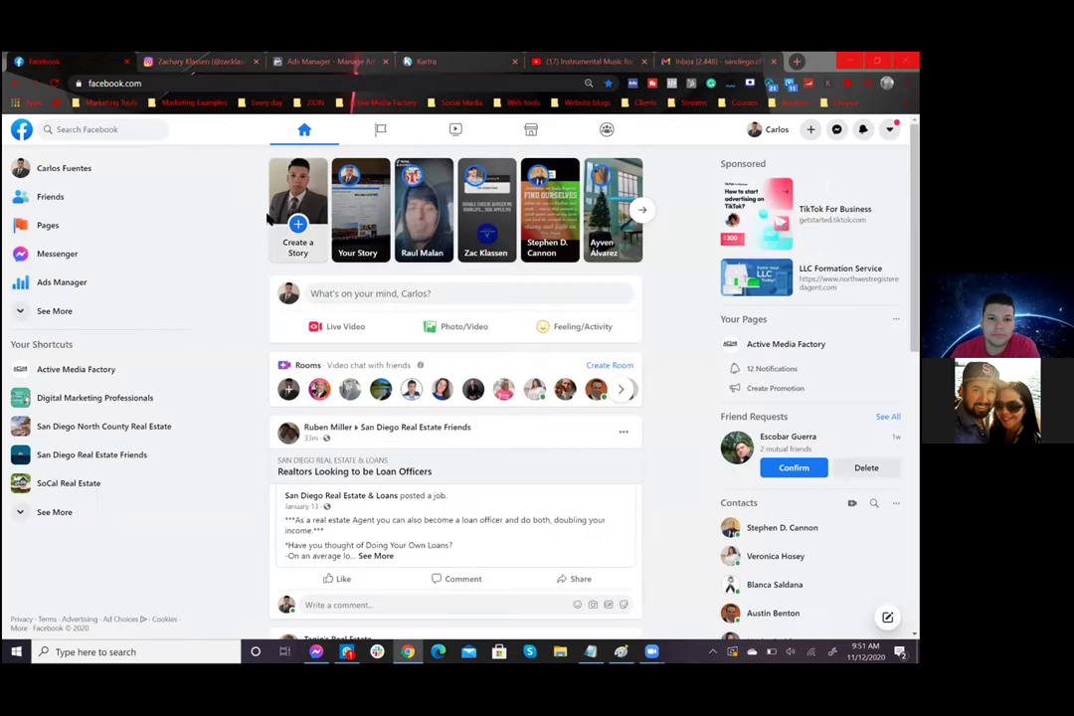
key(ctrl+3)
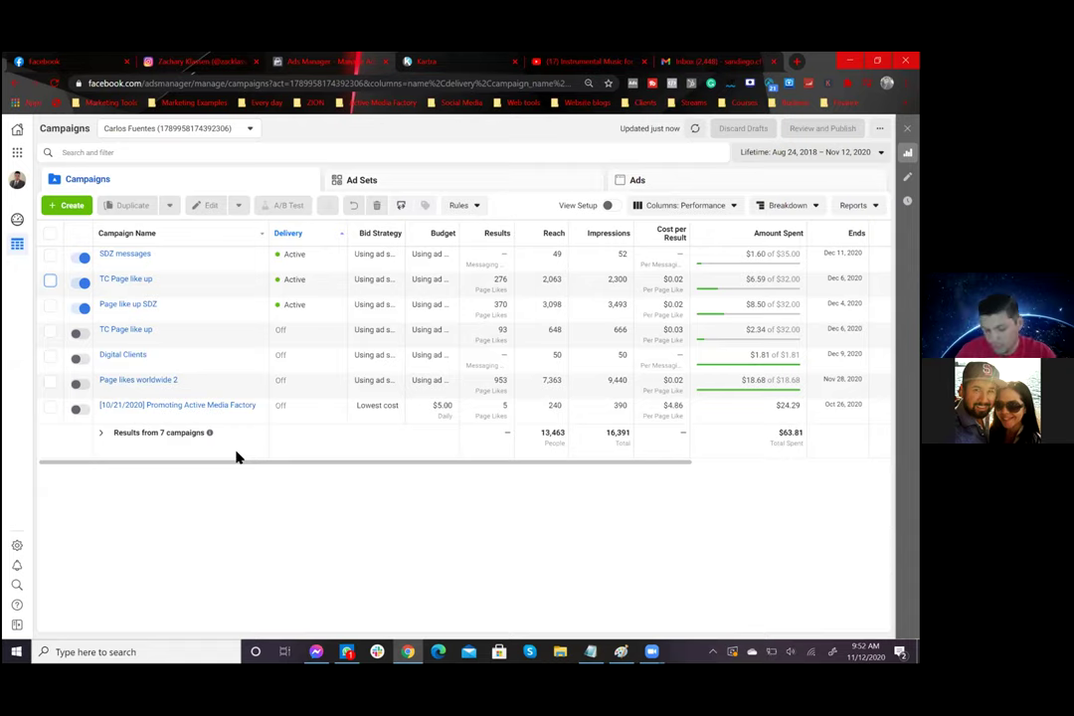
Step: Open the brokers/agents ad set for editing from the full ad set list and examine its message destination, budget, schedule and detailed targeting
click(383, 192)
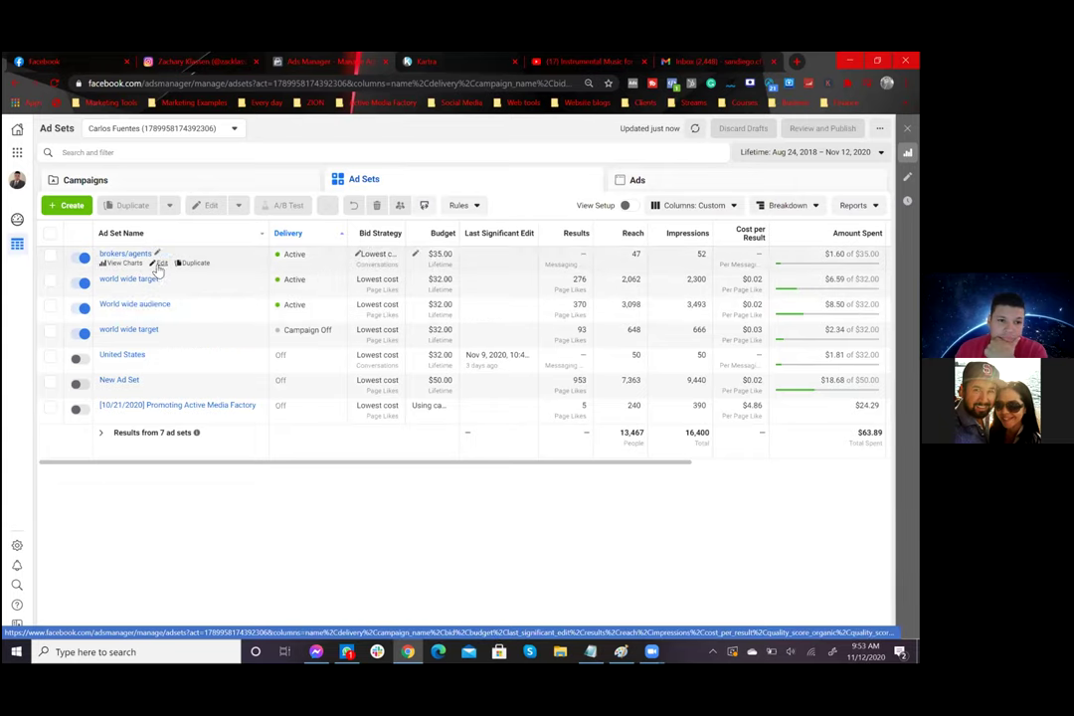
click(161, 264)
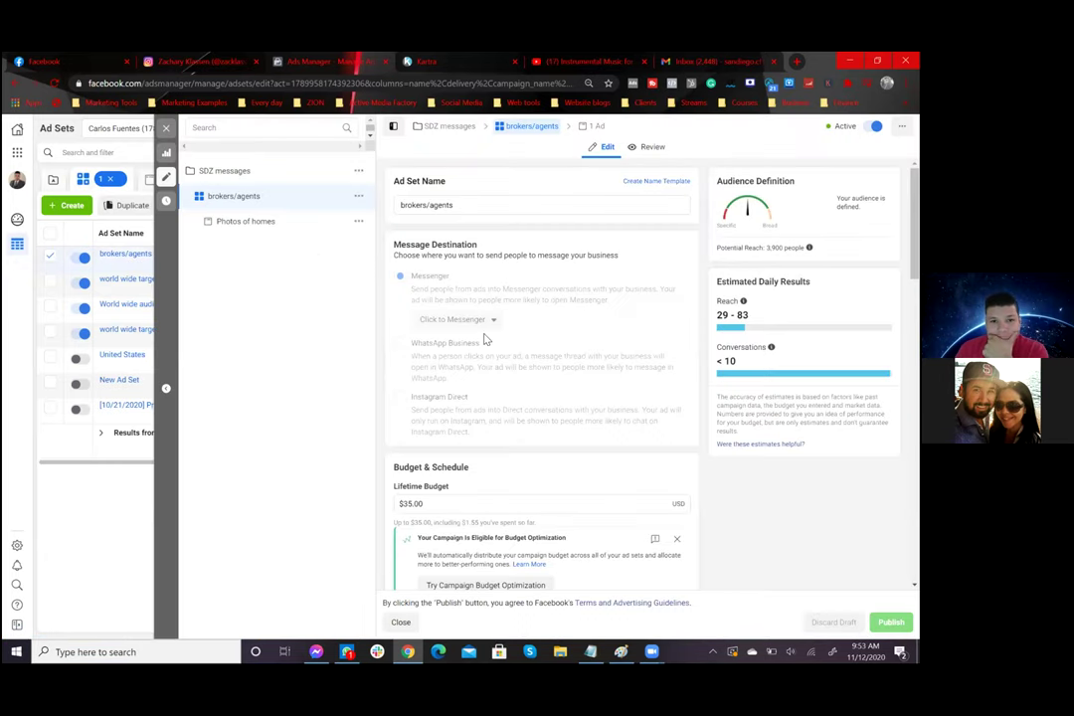
scroll(484, 339, down, 2)
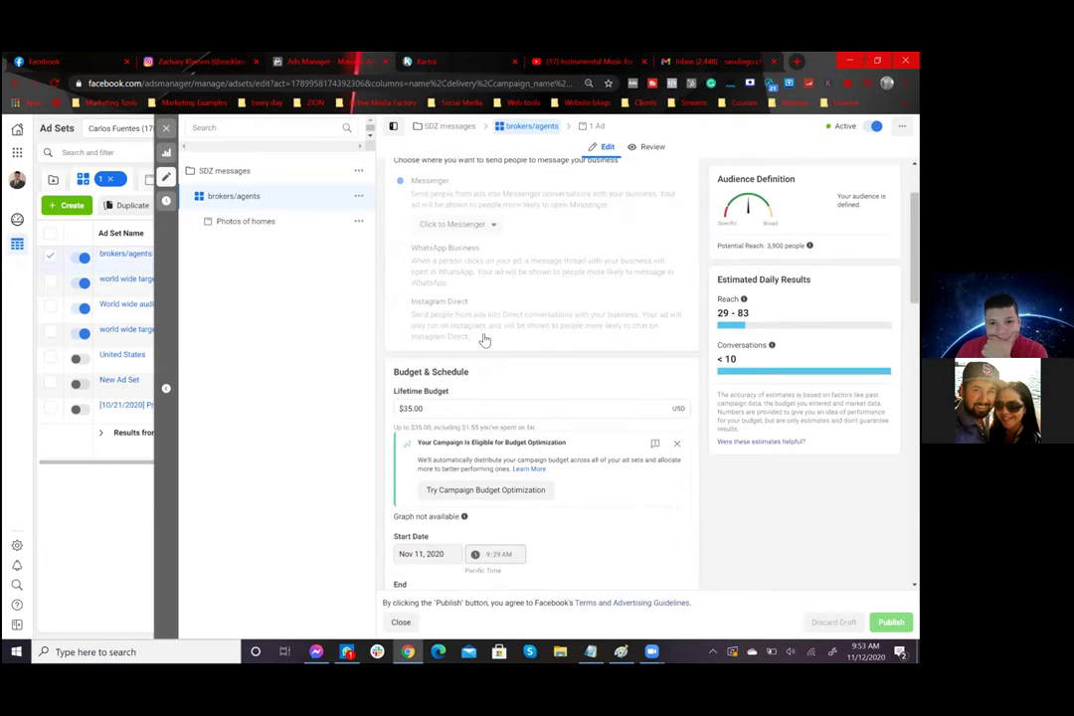
scroll(485, 339, down, 8)
scroll(484, 337, up, 5)
scroll(485, 339, down, 1)
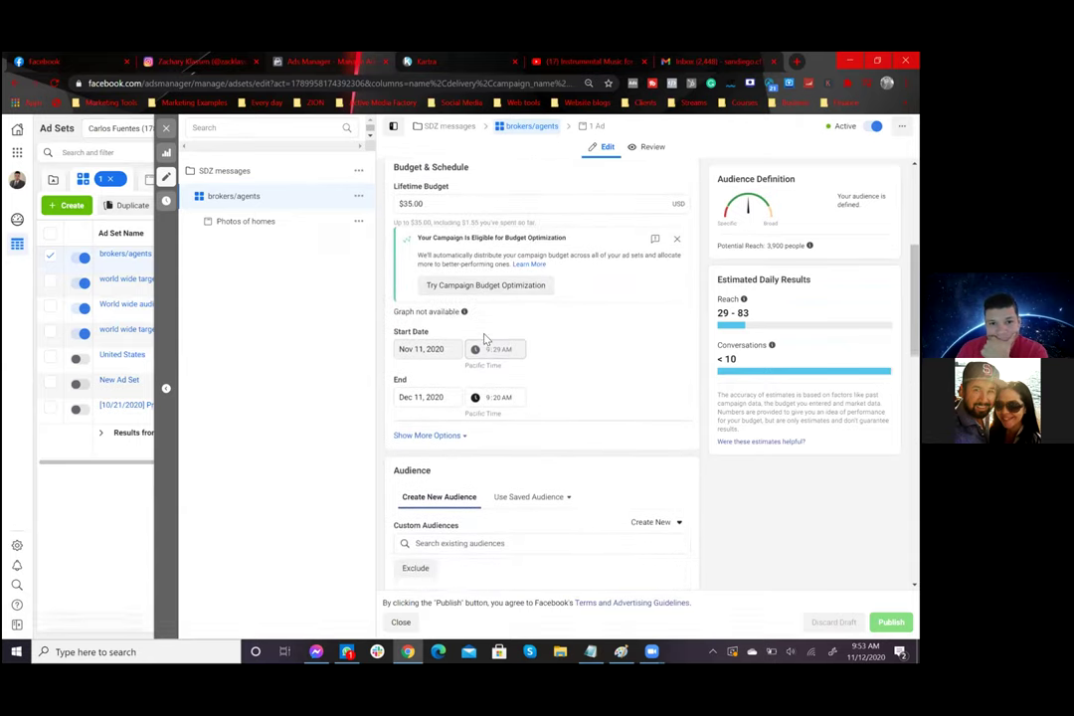
scroll(484, 339, down, 12)
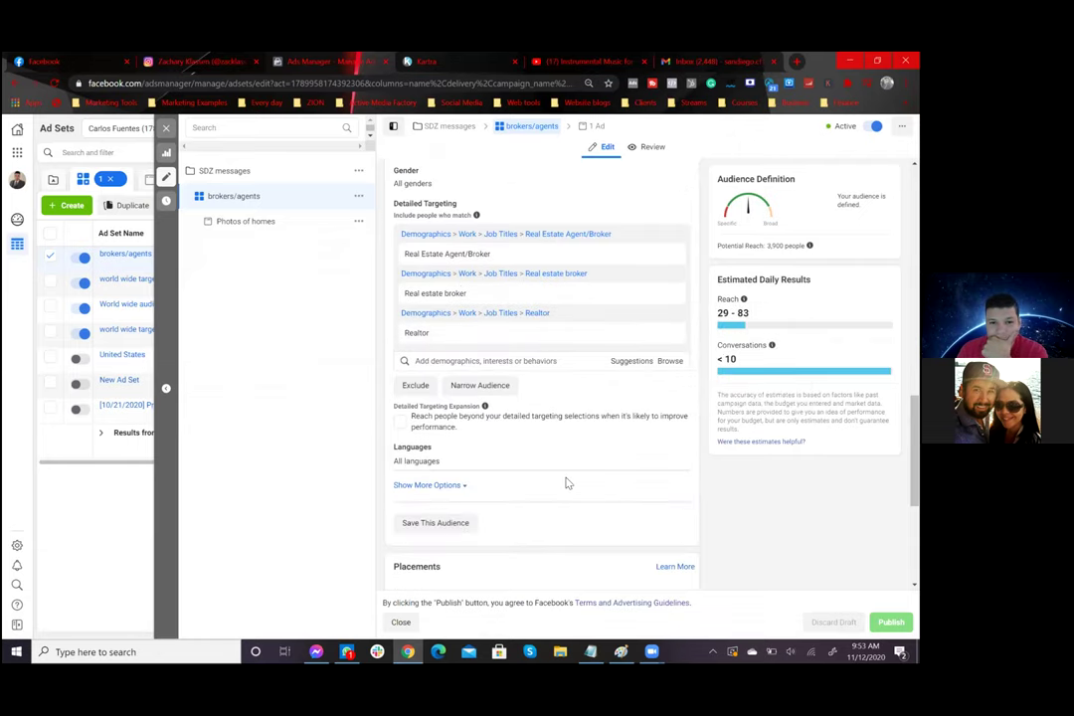
scroll(568, 484, up, 1)
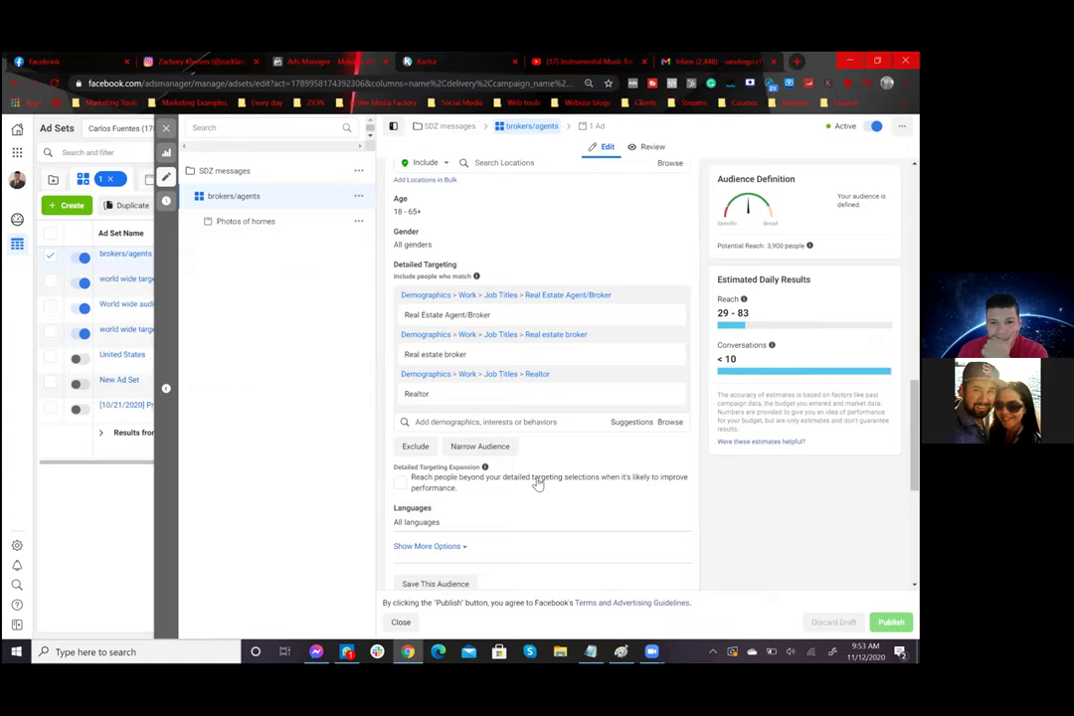
Step: Review the brokers/agents ad set's budget dates, audience location, job-title targeting and placements again, and close the editor
scroll(537, 485, up, 10)
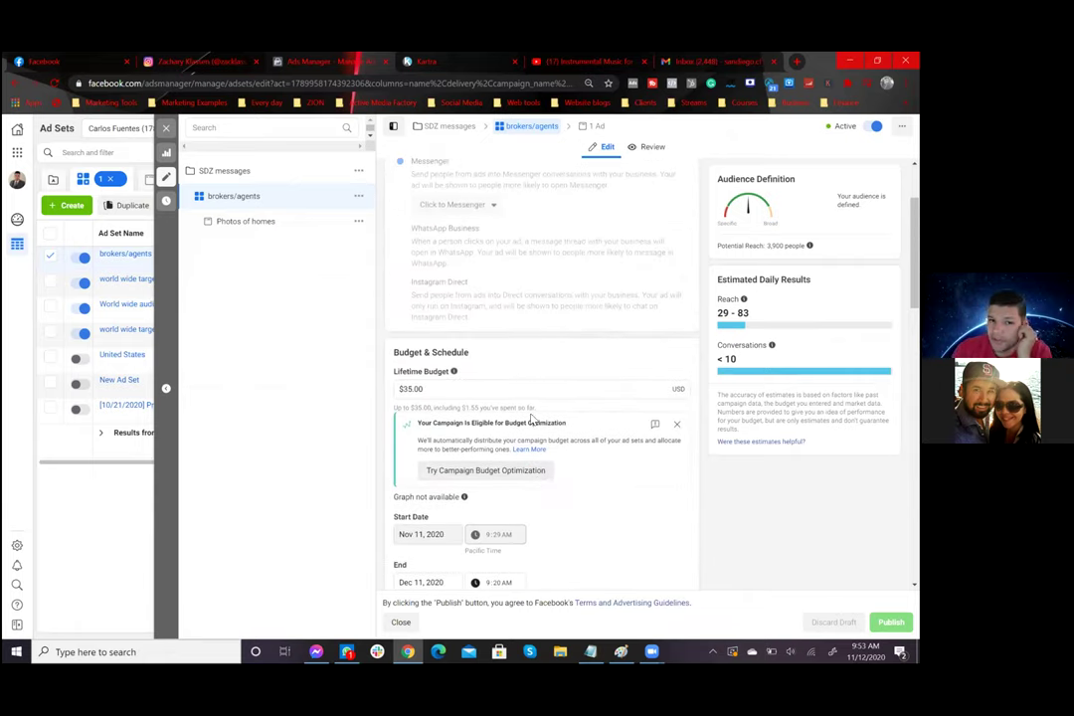
scroll(535, 433, down, 10)
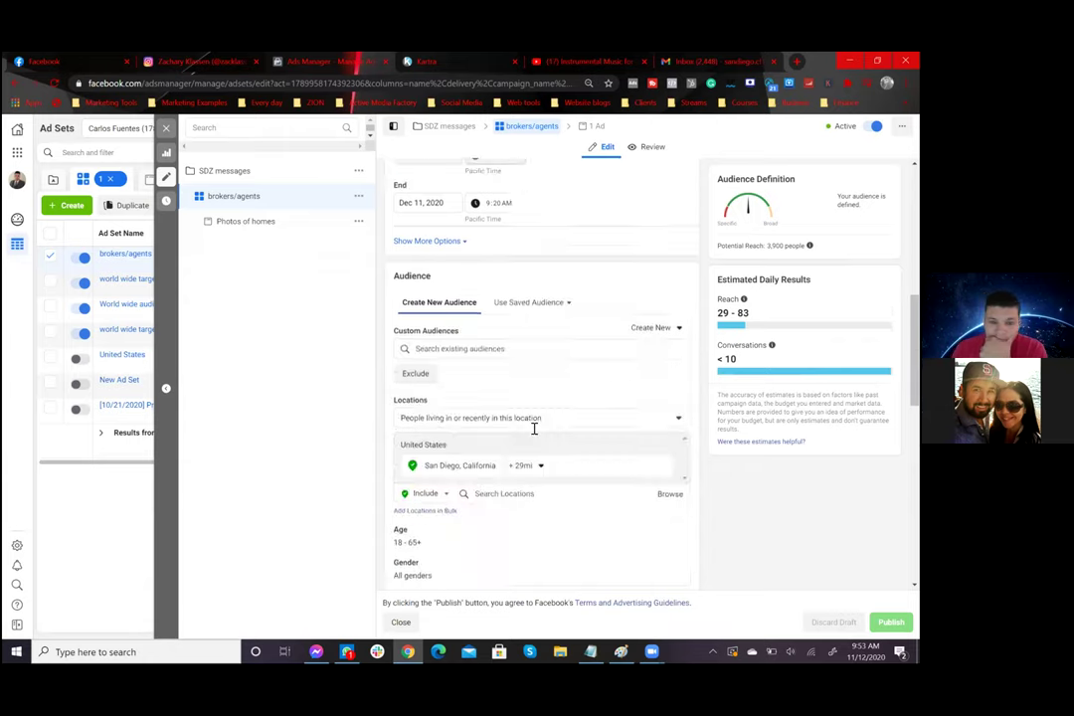
scroll(534, 433, down, 2)
scroll(533, 433, up, 1)
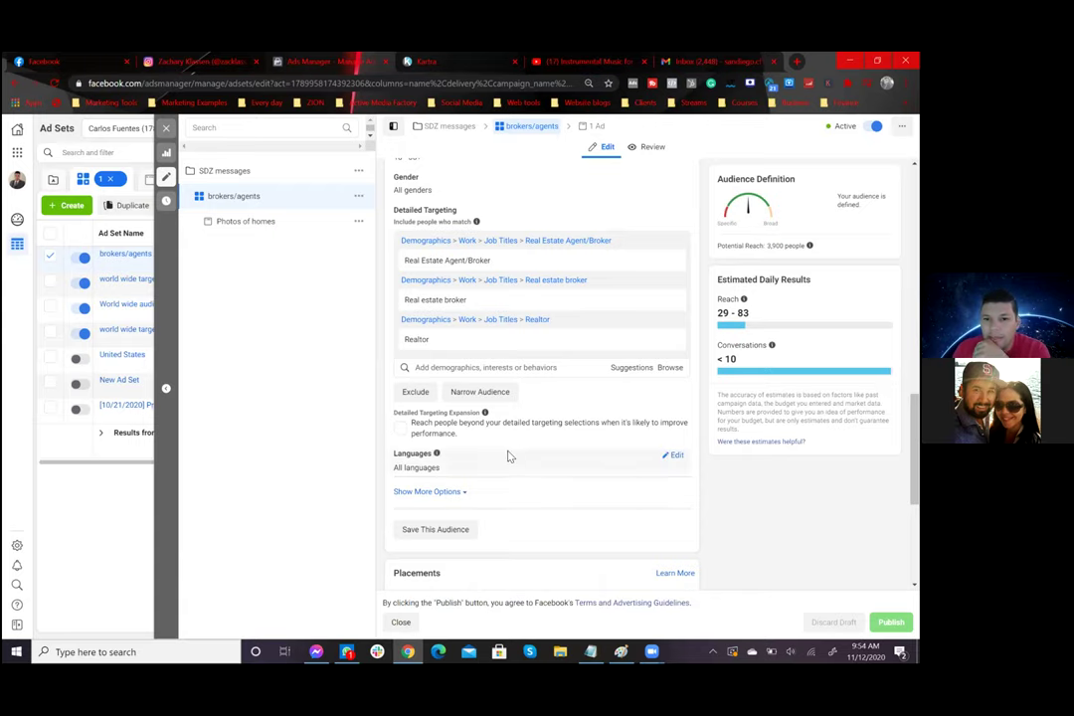
scroll(508, 456, up, 4)
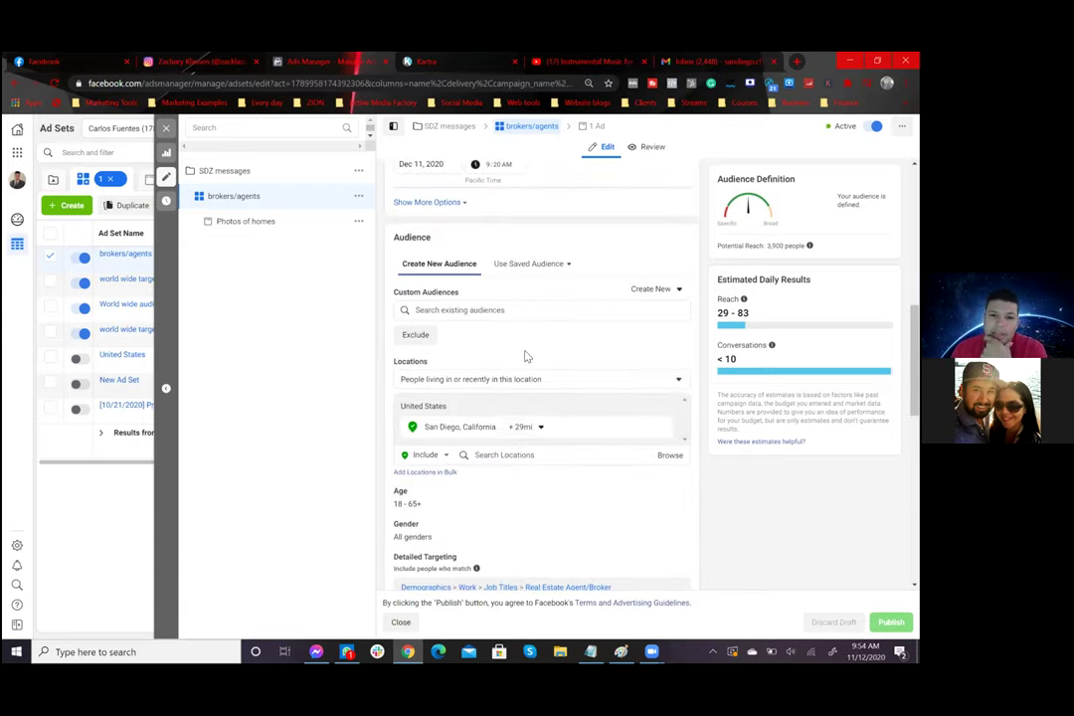
scroll(496, 422, down, 2)
scroll(496, 425, up, 4)
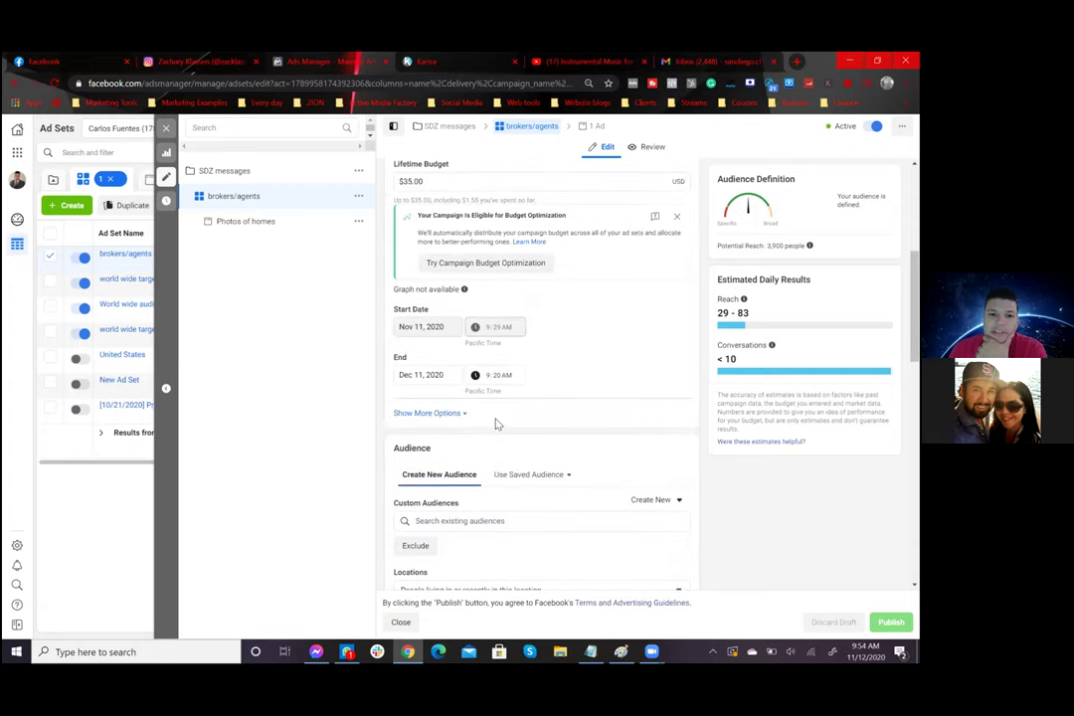
scroll(545, 355, up, 2)
scroll(545, 354, down, 1)
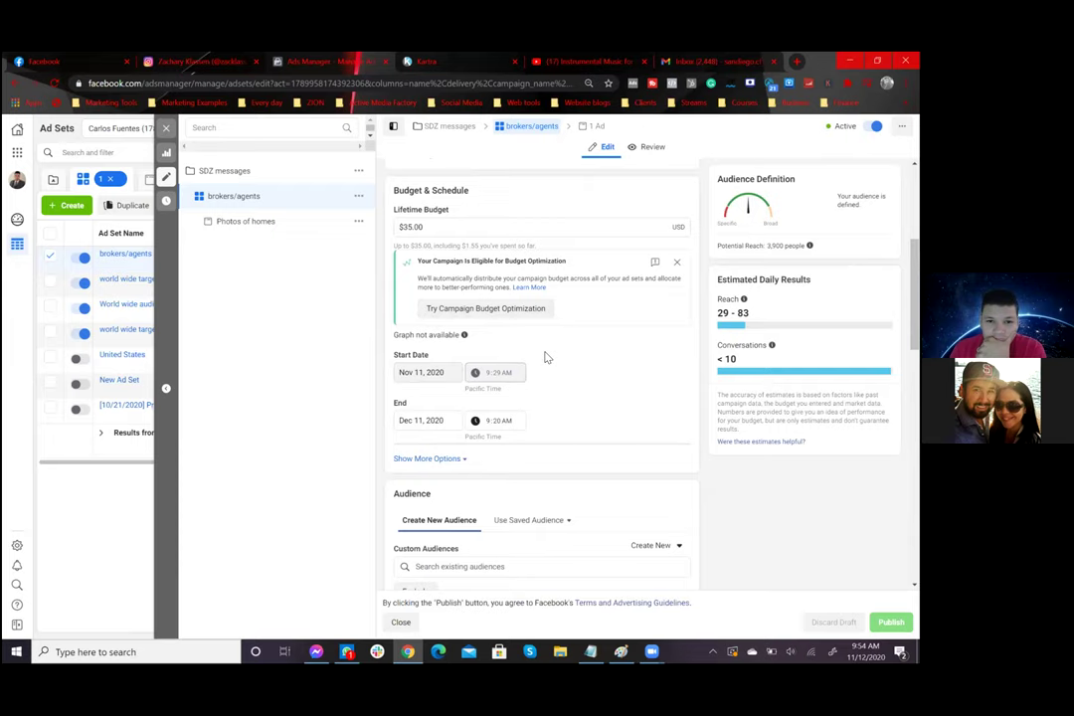
scroll(546, 356, down, 2)
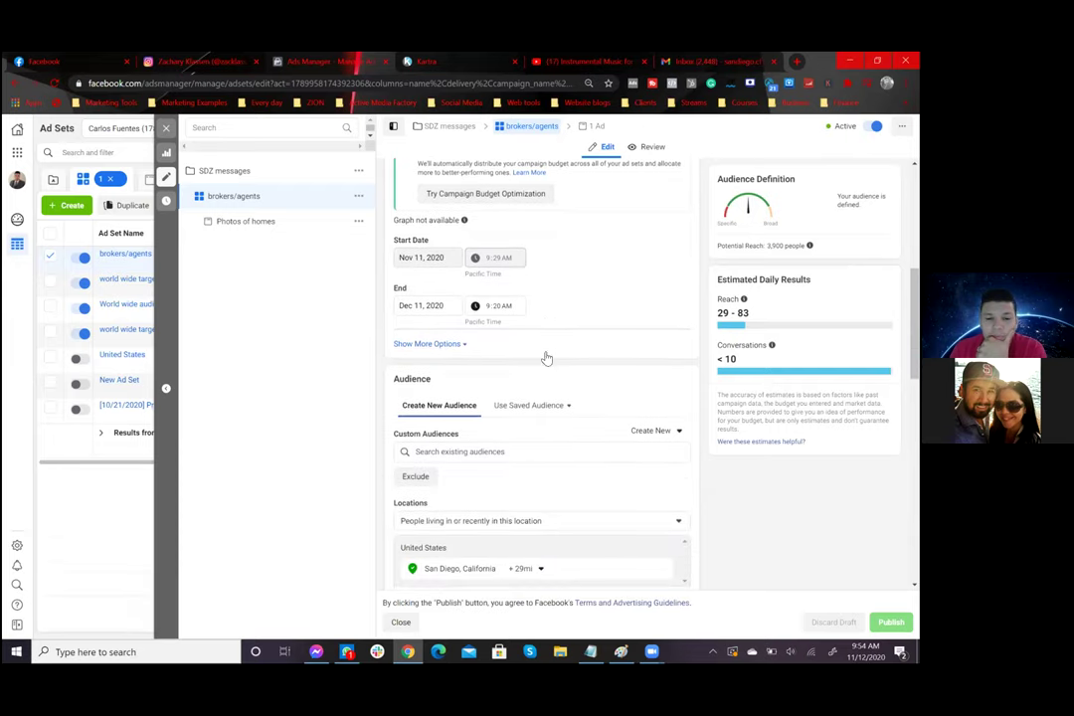
scroll(545, 356, down, 6)
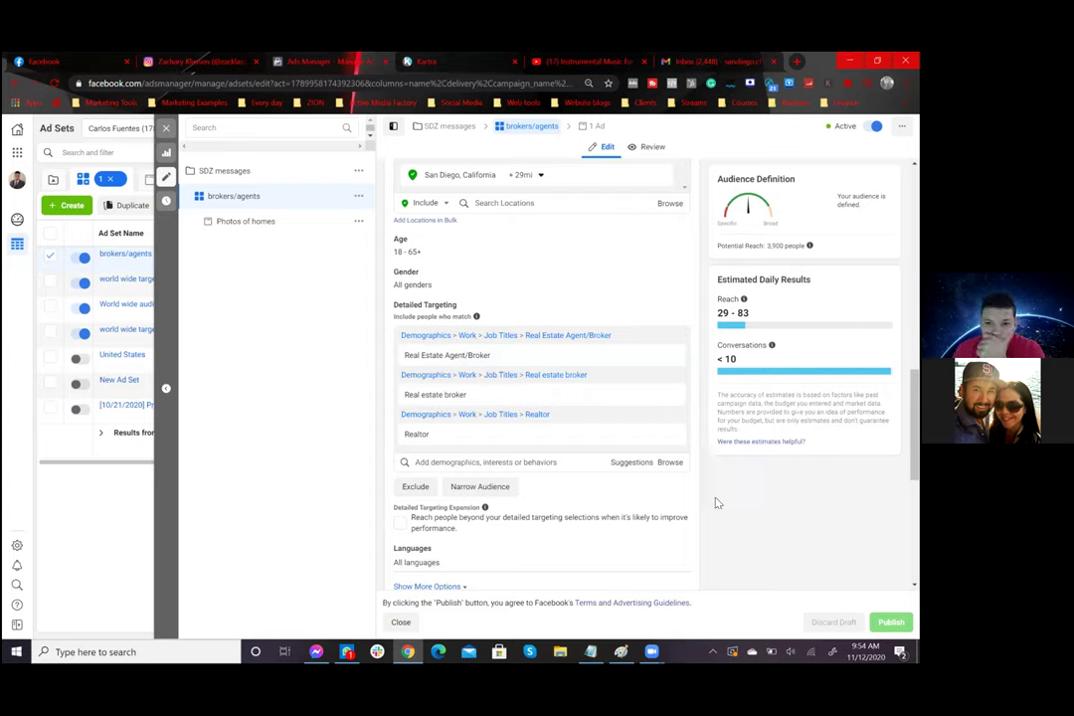
scroll(624, 457, down, 3)
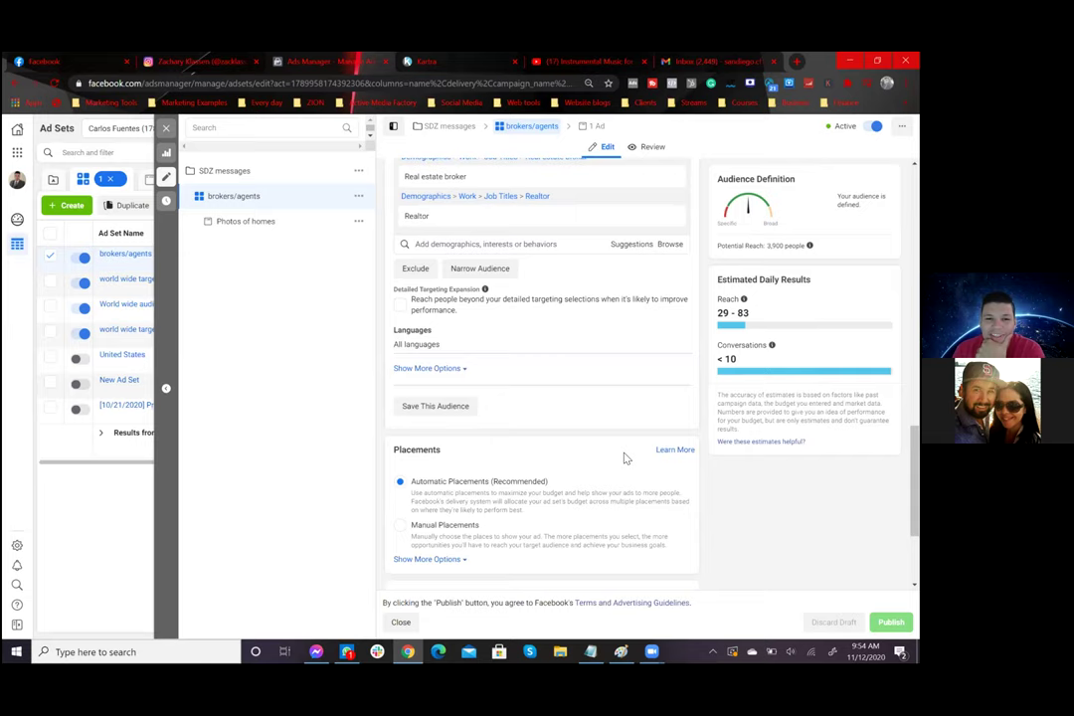
scroll(625, 457, up, 2)
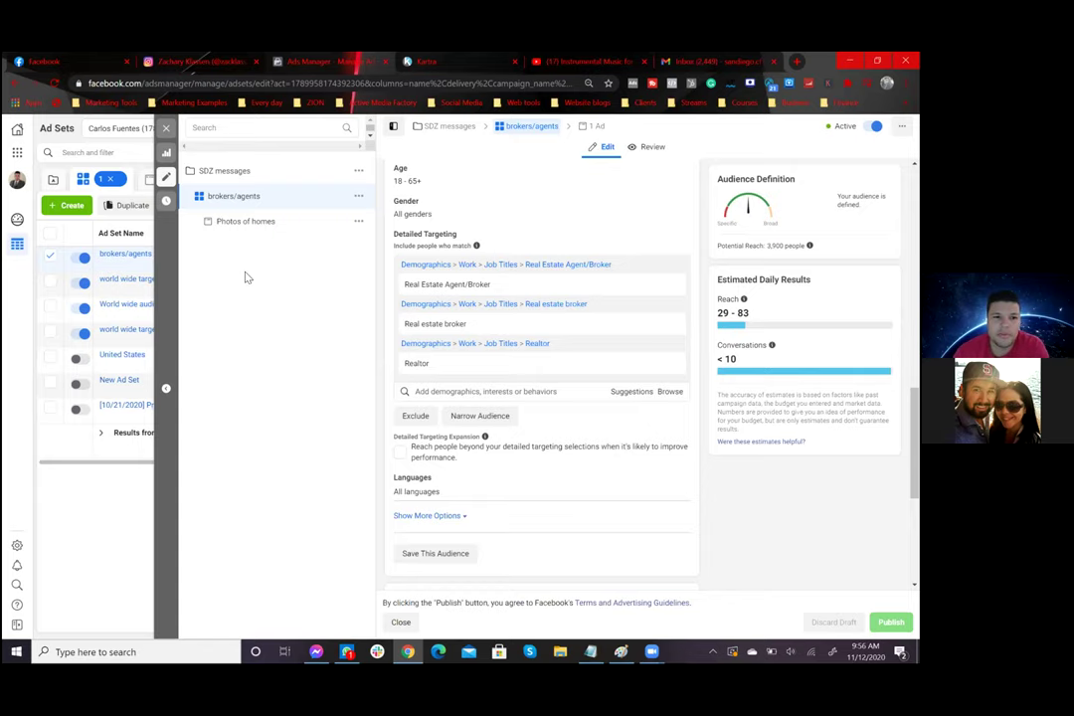
click(189, 270)
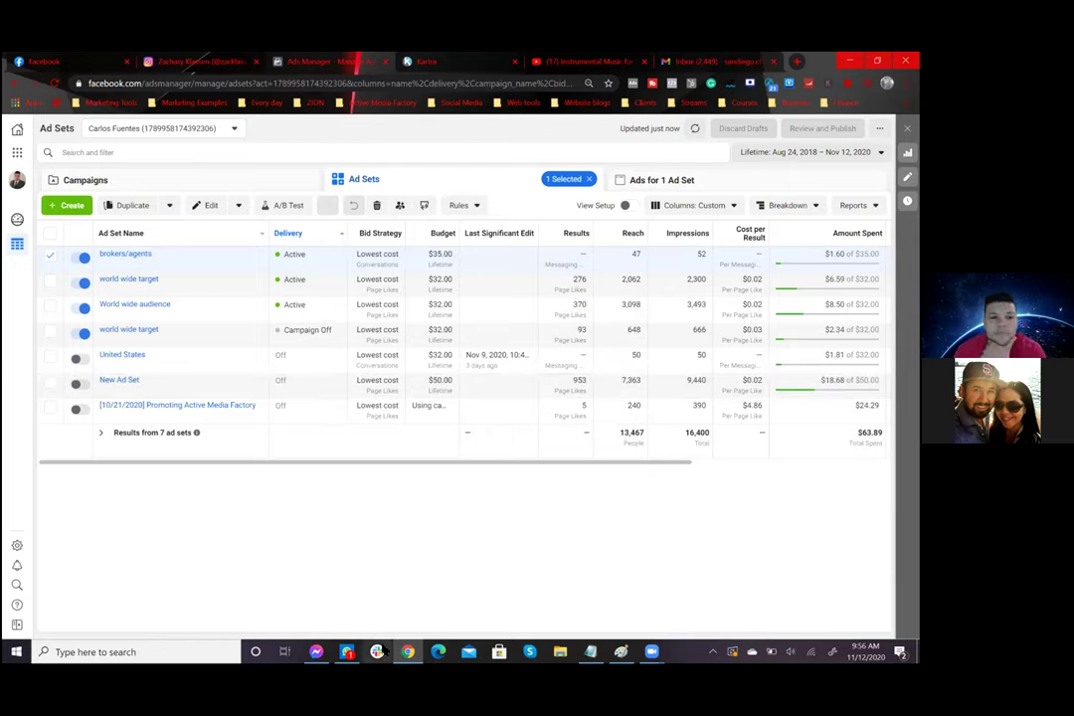
Step: Duplicate the brokers/agents ad set within its original campaign as 1 copy, showing existing reactions, comments and shares on new ads
mouse_move(221, 269)
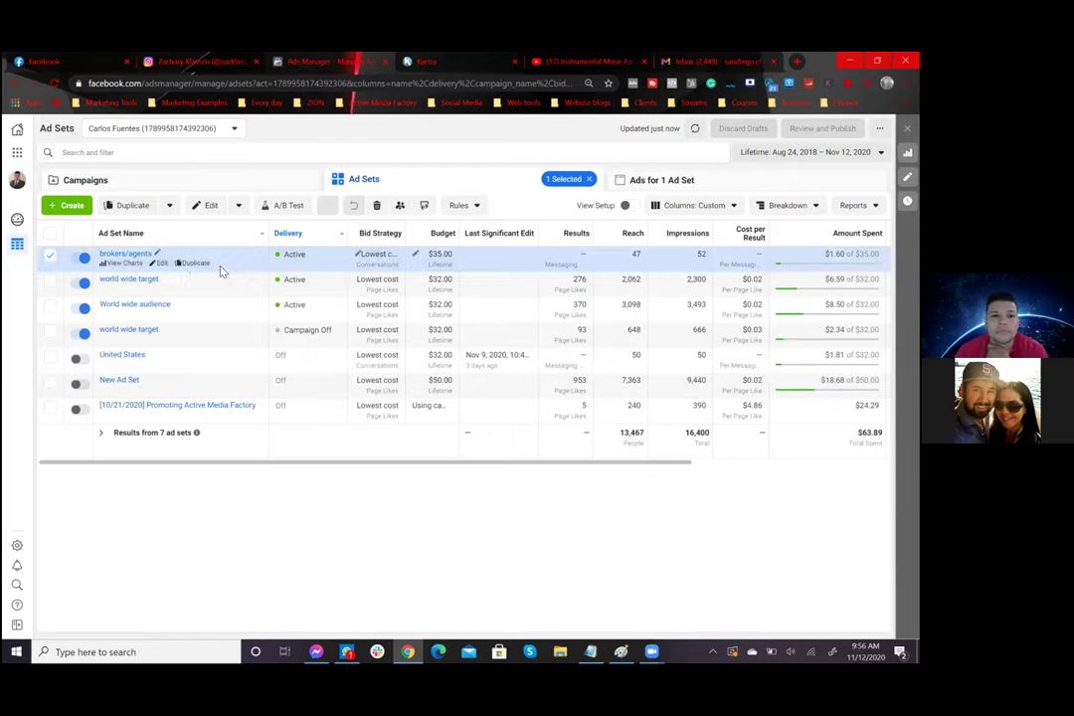
click(192, 265)
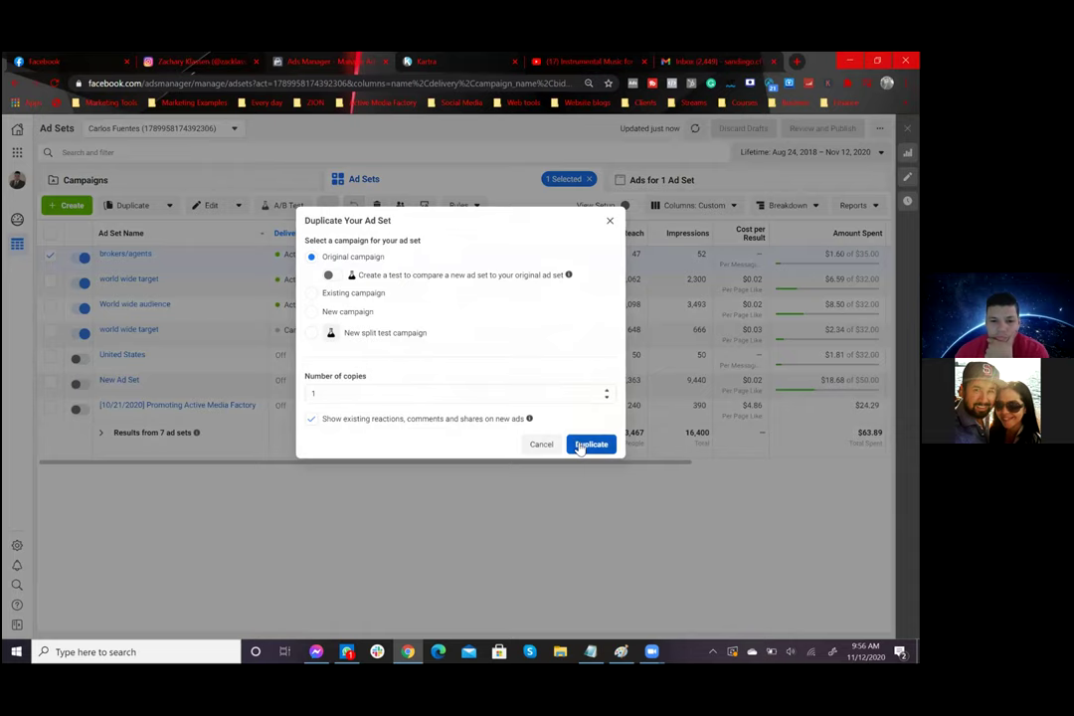
click(591, 445)
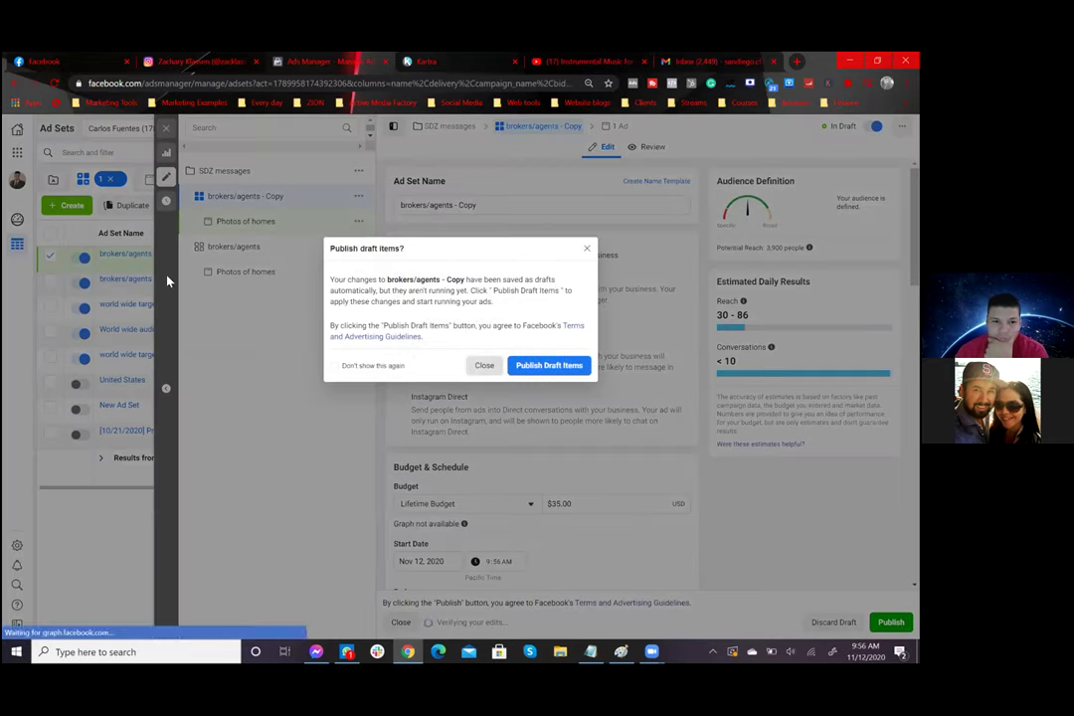
Step: Duplicate the original brokers/agents ad set again as 1 copy in its original campaign, leaving both copies as unpublished drafts
click(167, 281)
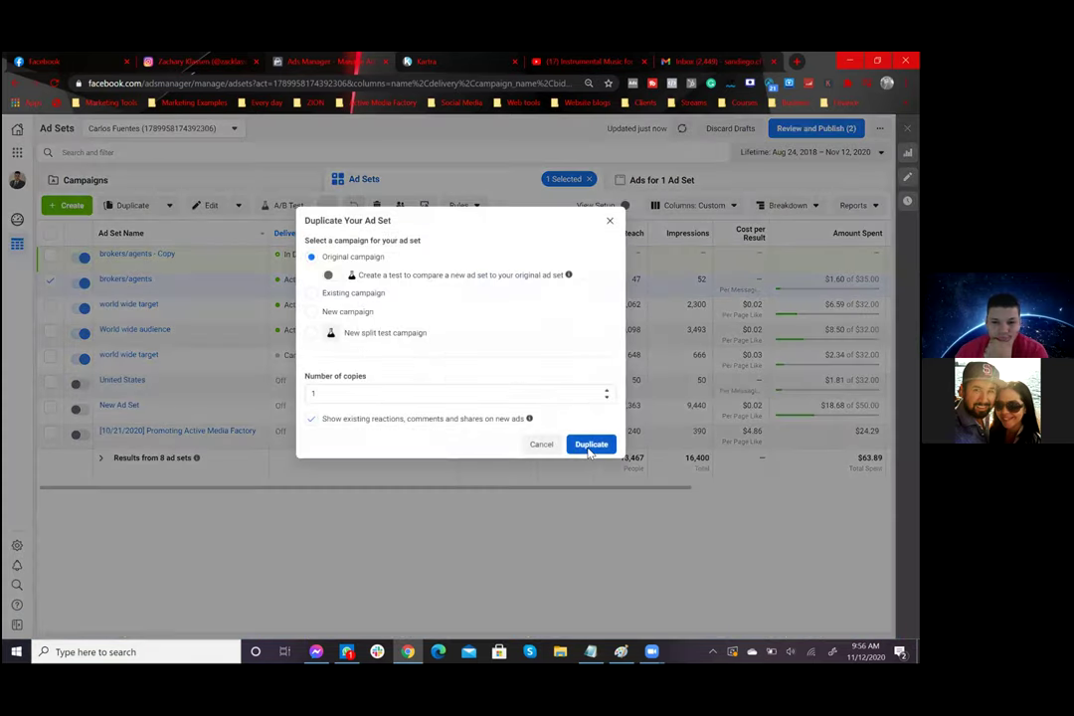
click(591, 445)
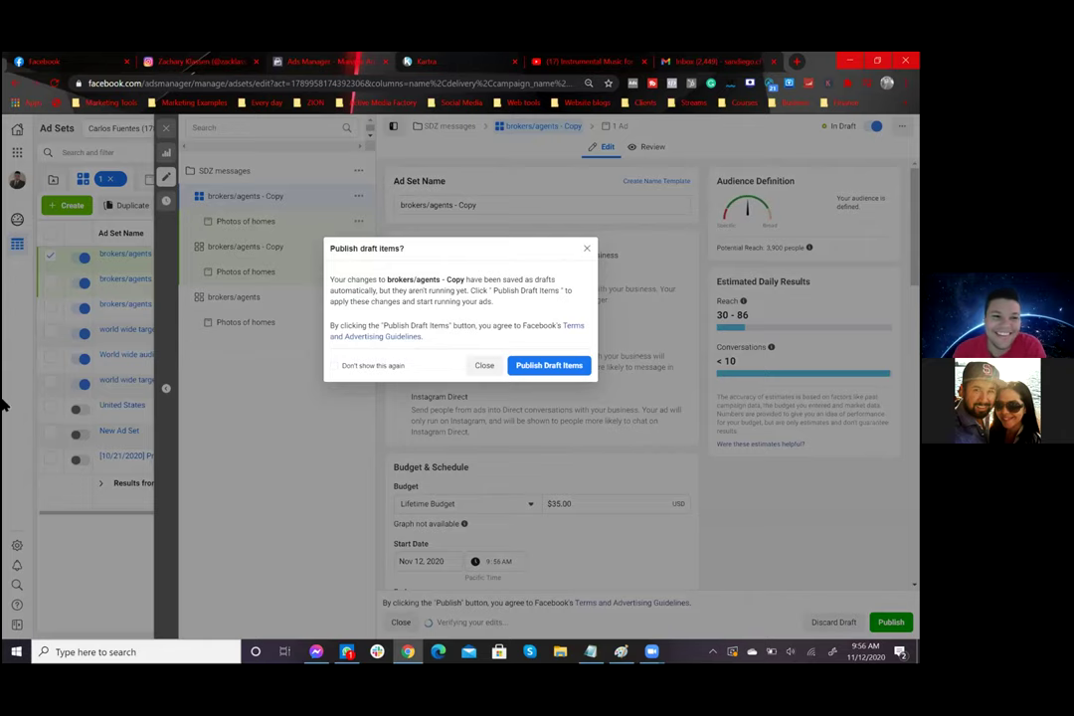
click(53, 317)
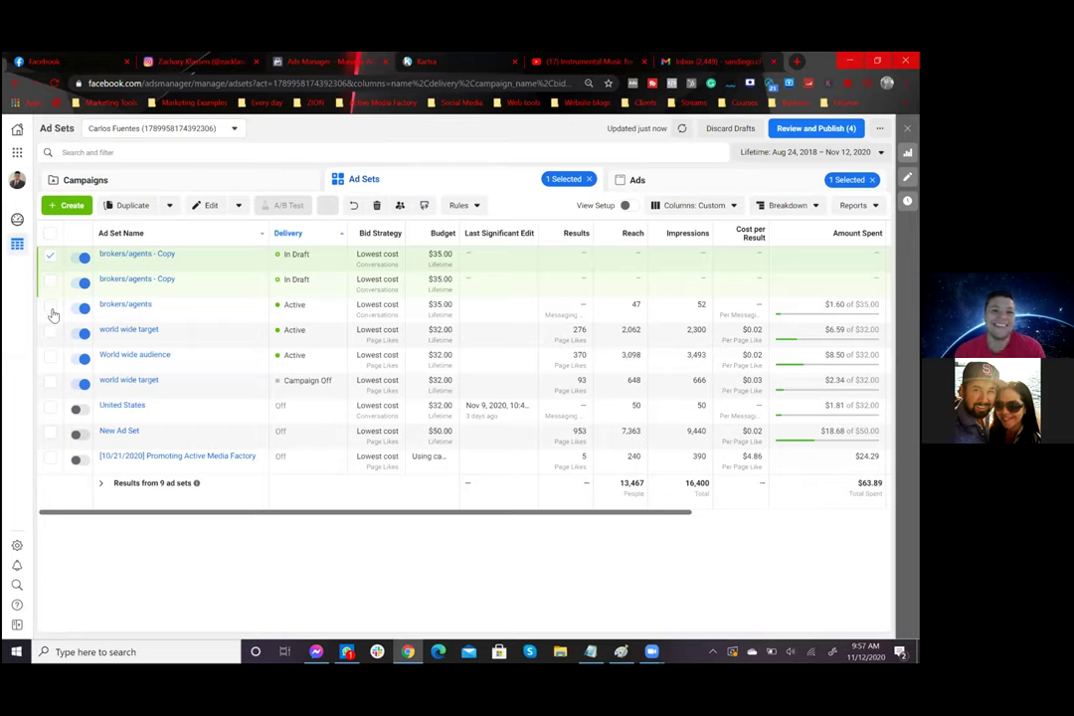
Step: Turn off both brokers/agents draft copies and the original brokers/agents ad set, and clear the selection
click(50, 306)
click(49, 281)
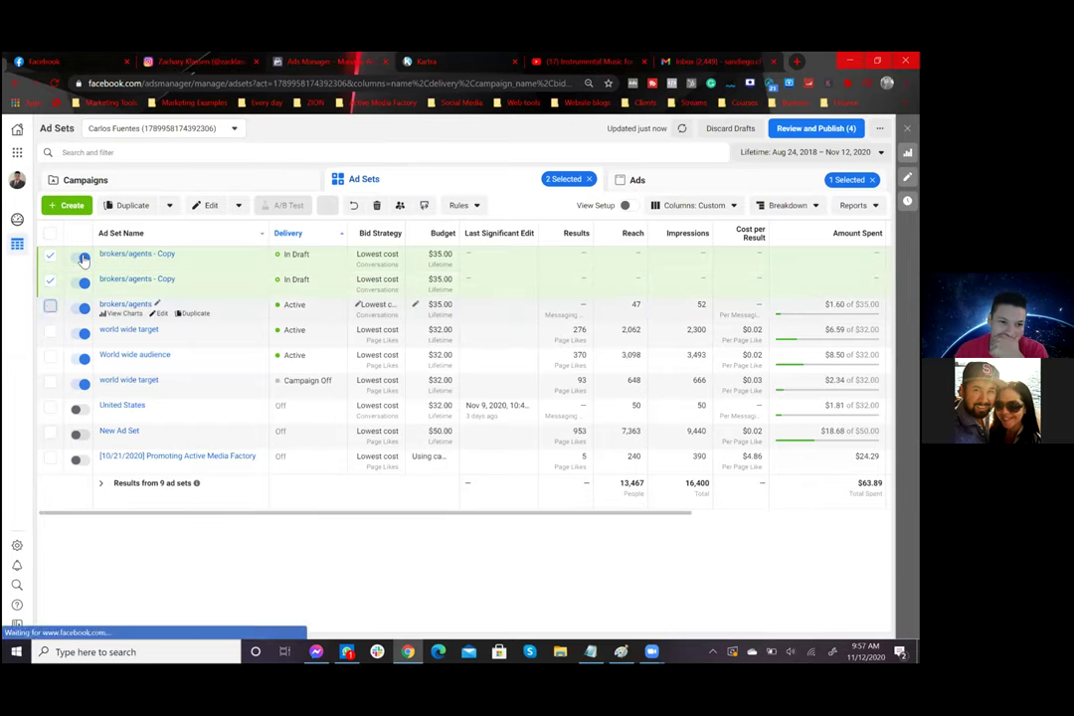
click(84, 259)
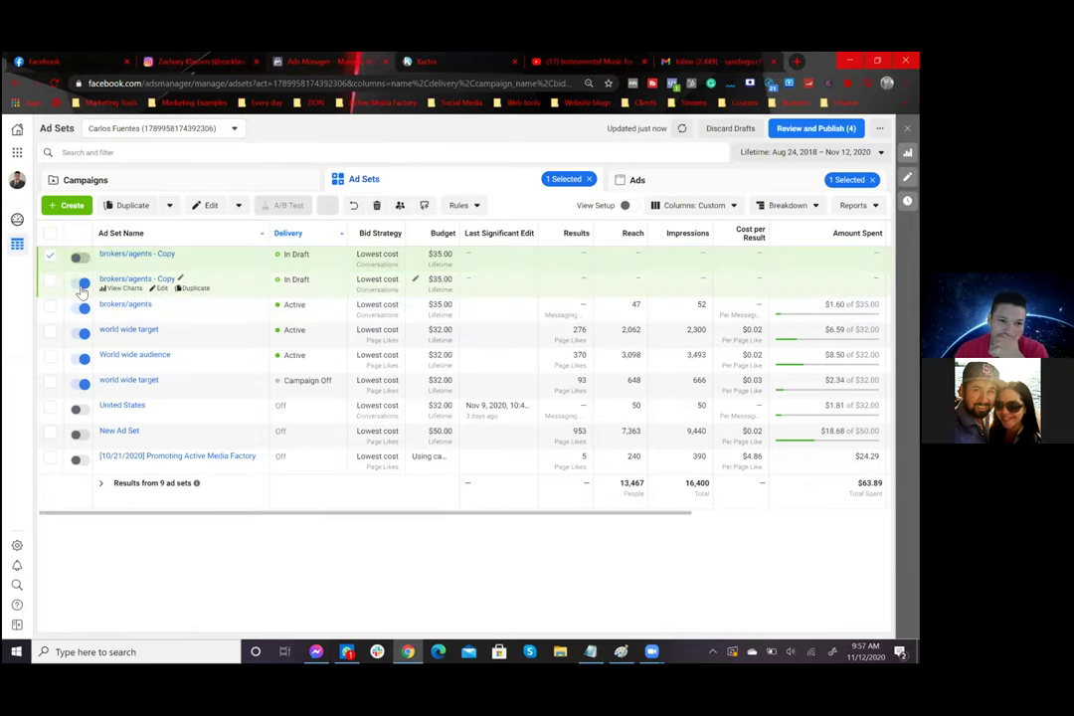
click(82, 284)
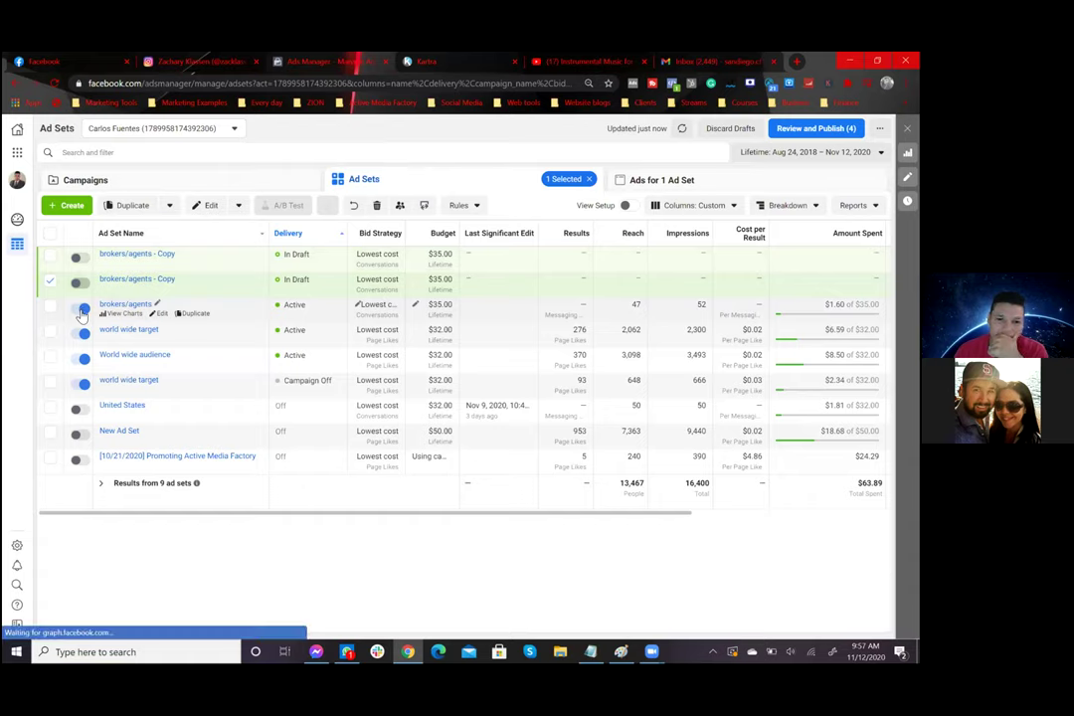
click(83, 309)
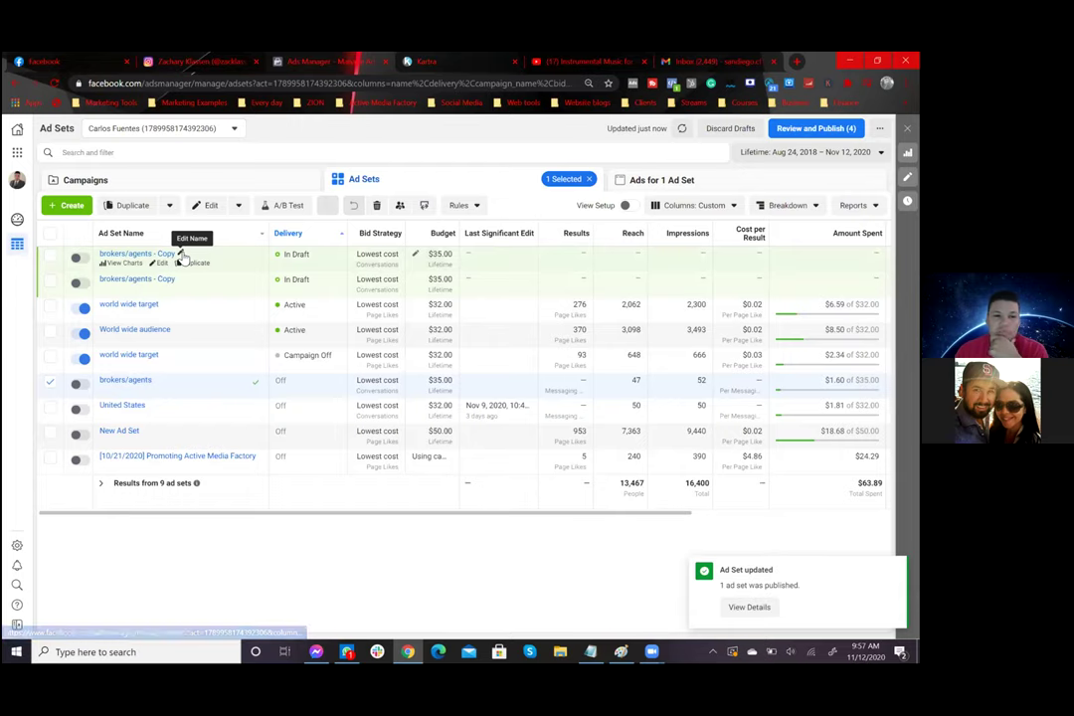
click(50, 382)
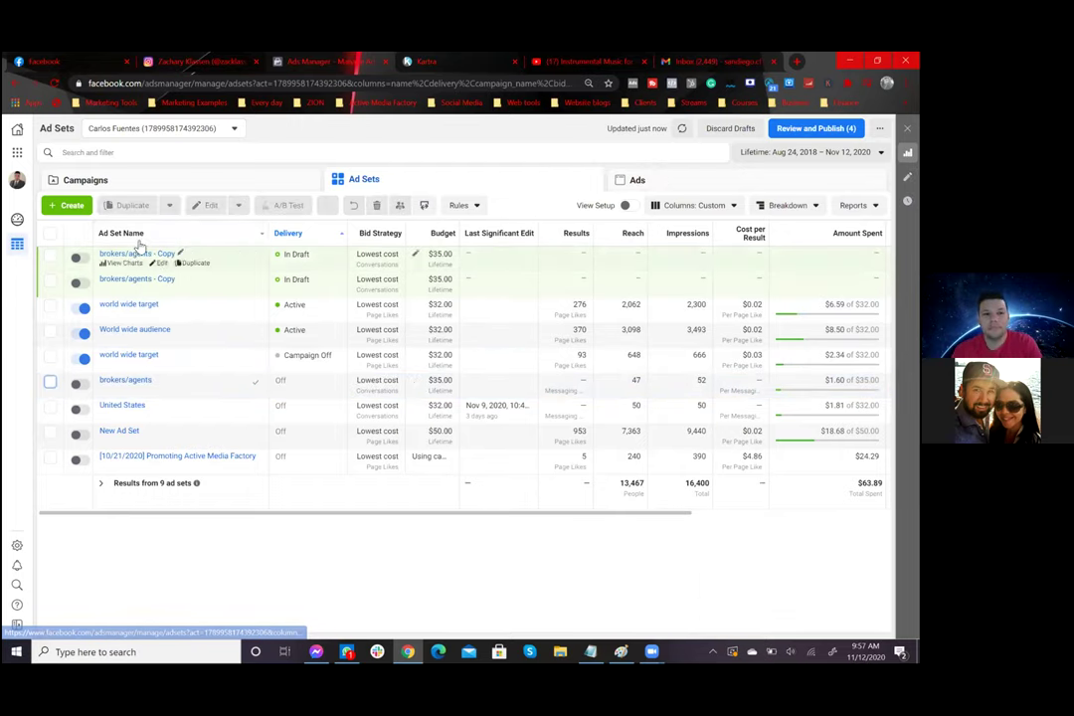
Step: Sort the ad sets by name in descending order and rename the second brokers/agents draft copy as realtor
click(198, 235)
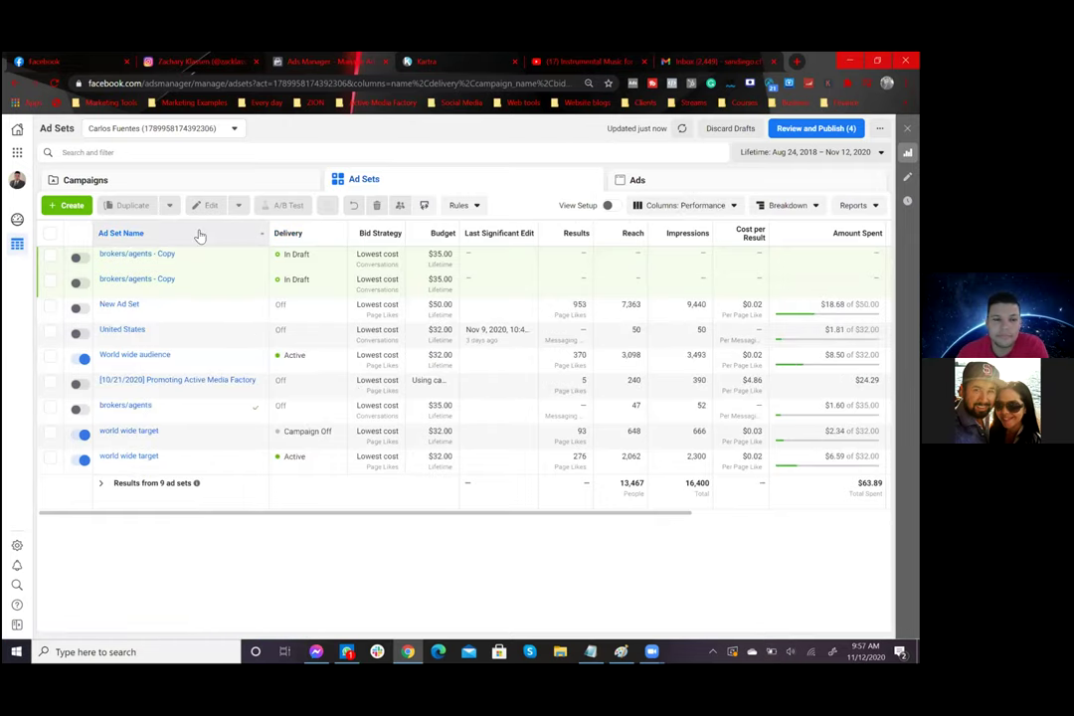
click(199, 235)
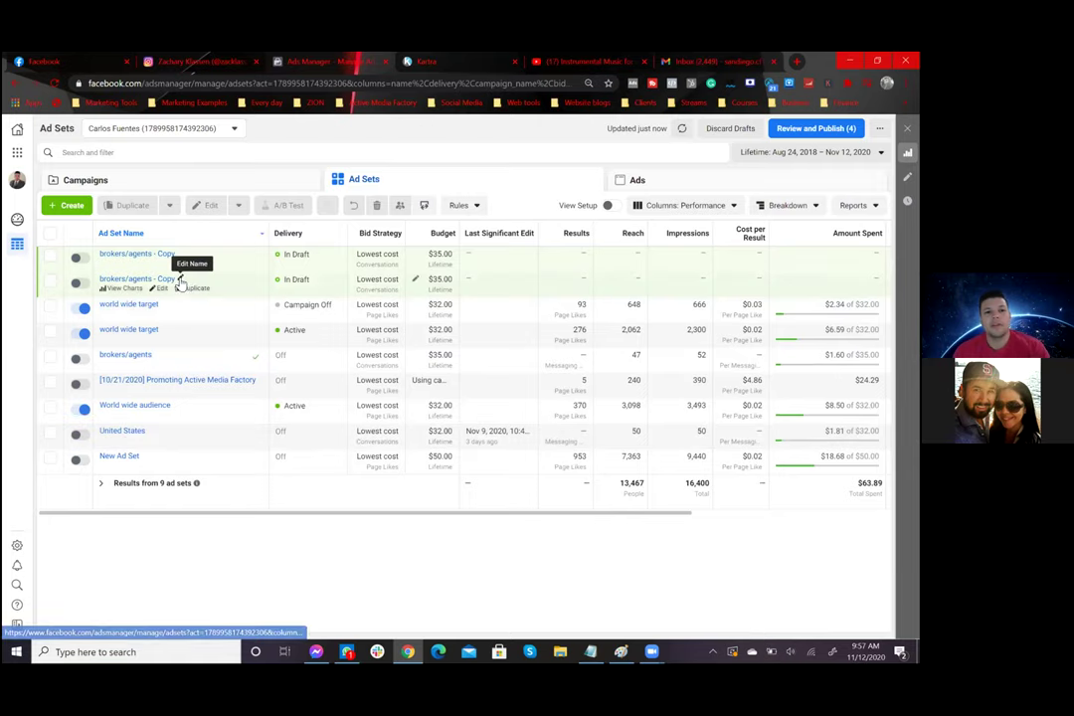
click(171, 278)
key(BackSpace)
key(BackSpace)
key(BackSpace)
key(BackSpace)
key(BackSpace)
key(BackSpace)
key(BackSpace)
key(BackSpace)
key(BackSpace)
key(BackSpace)
key(BackSpace)
key(BackSpace)
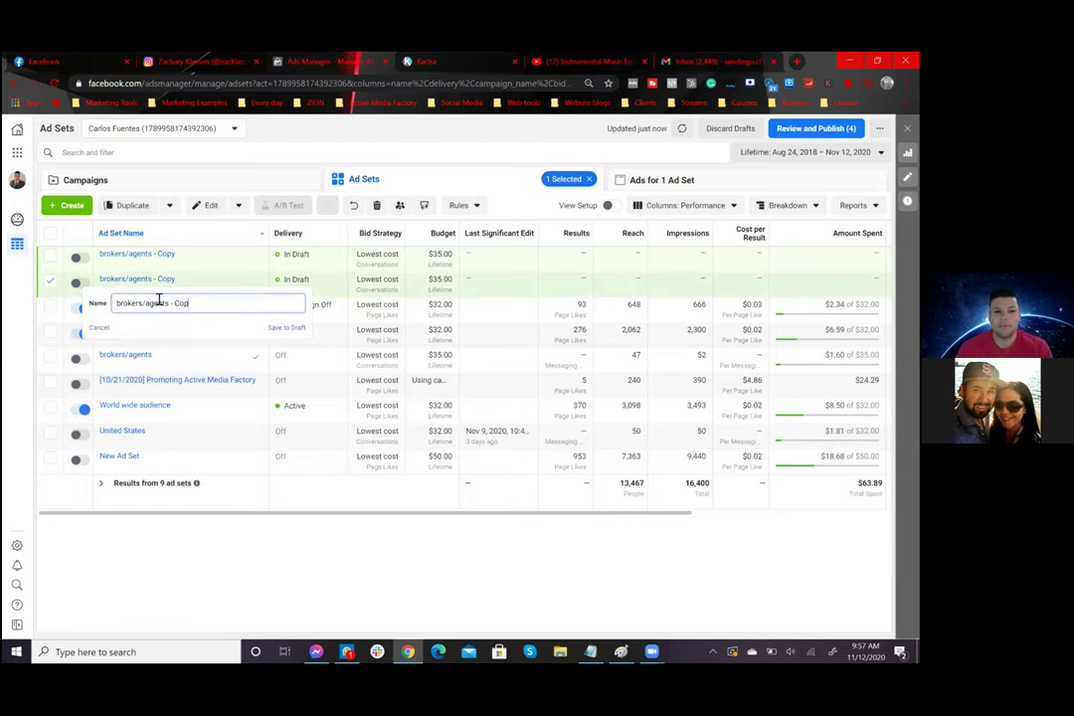
key(BackSpace)
key(BackSpace)
key(BackSpace)
key(BackSpace)
key(BackSpace)
key(BackSpace)
key(BackSpace)
key(BackSpace)
key(BackSpace)
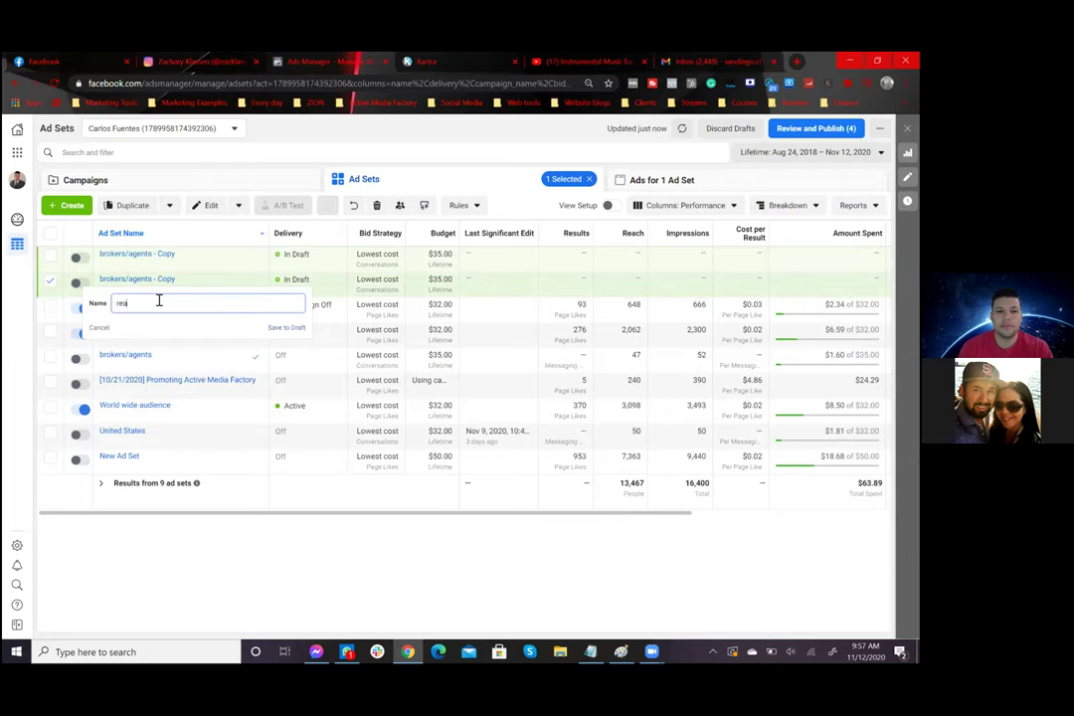
text(realtor)
key(Return)
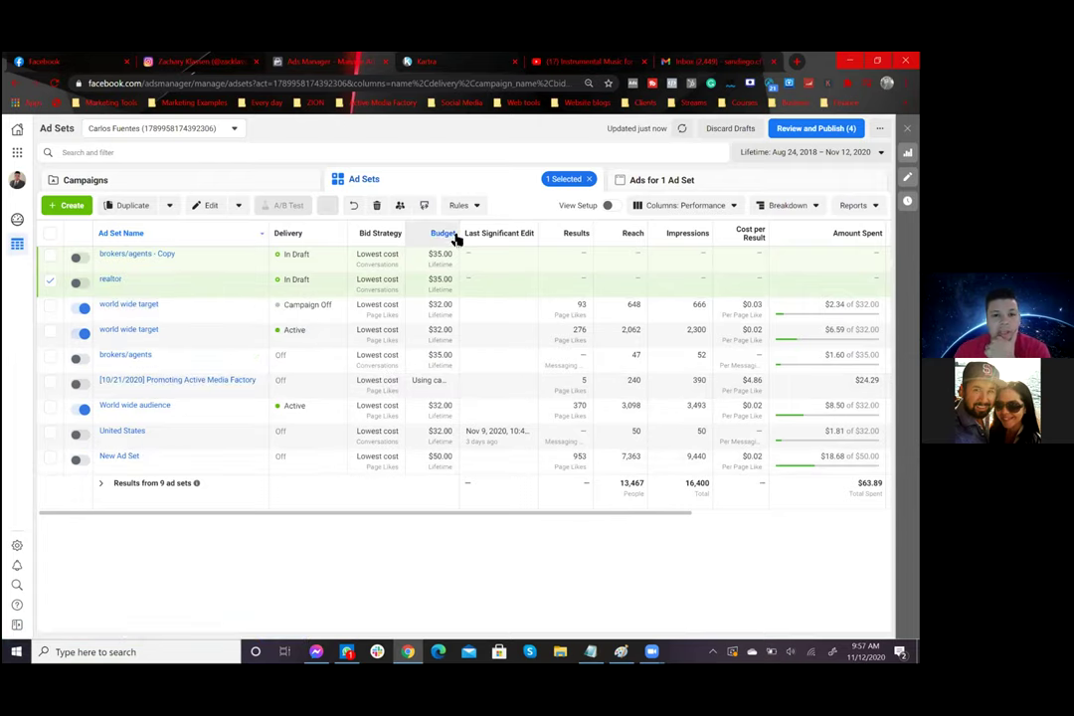
Step: Clear the ad set selection, look over all ads and ad sets, and turn off the SDZ messages campaign
click(589, 182)
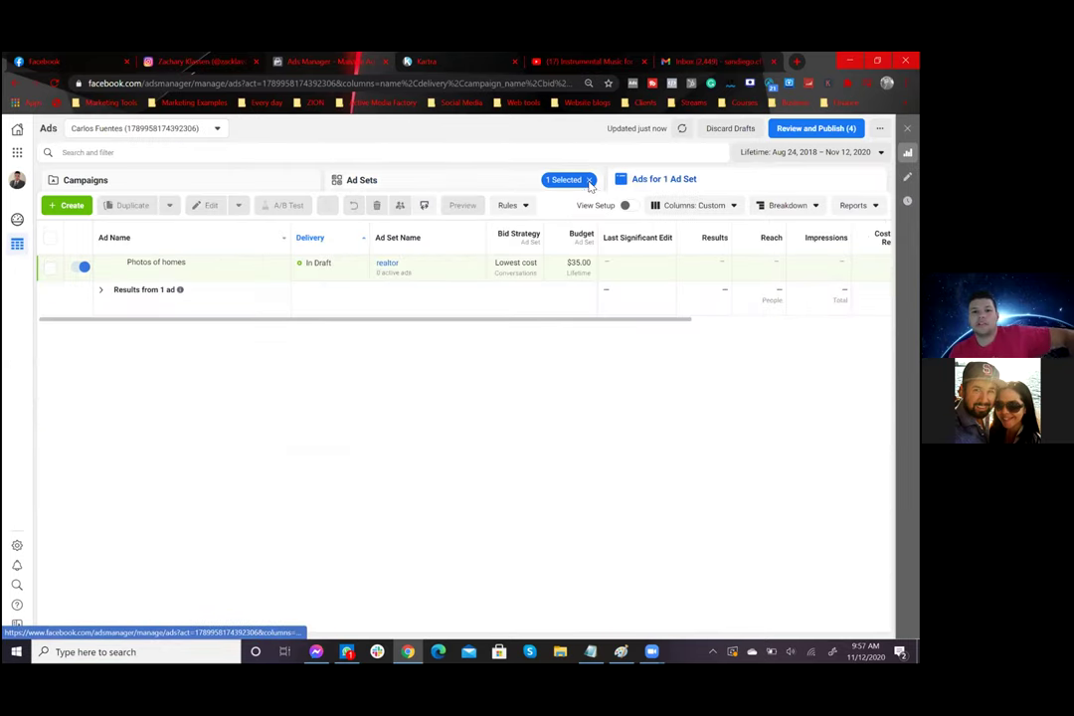
click(588, 180)
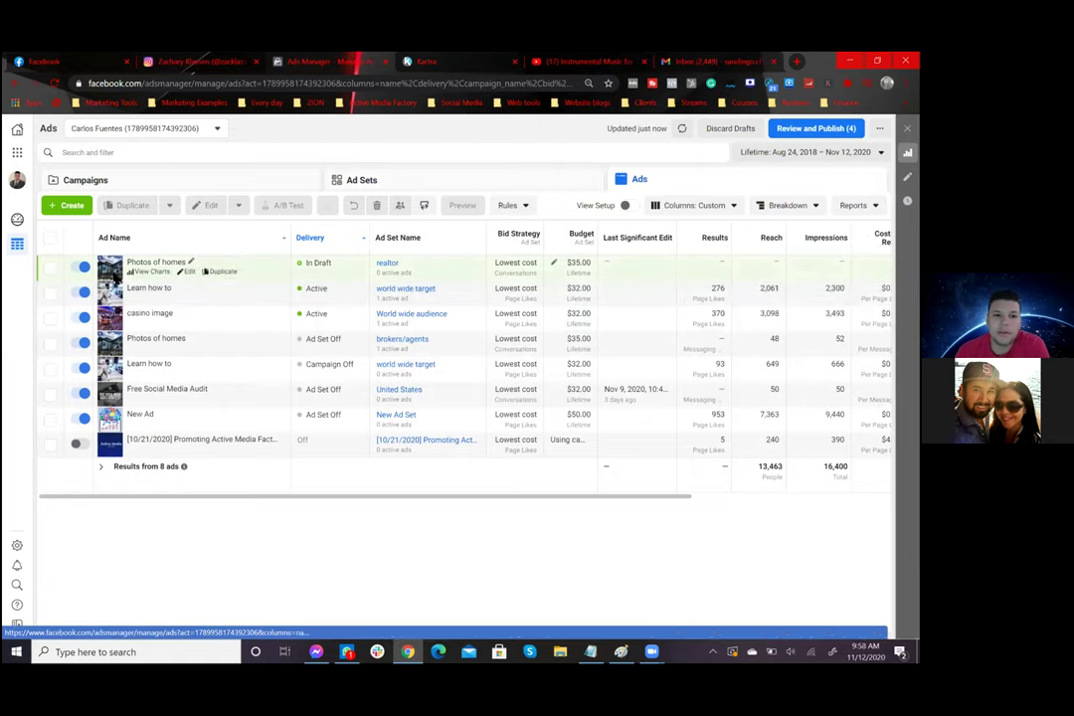
click(388, 185)
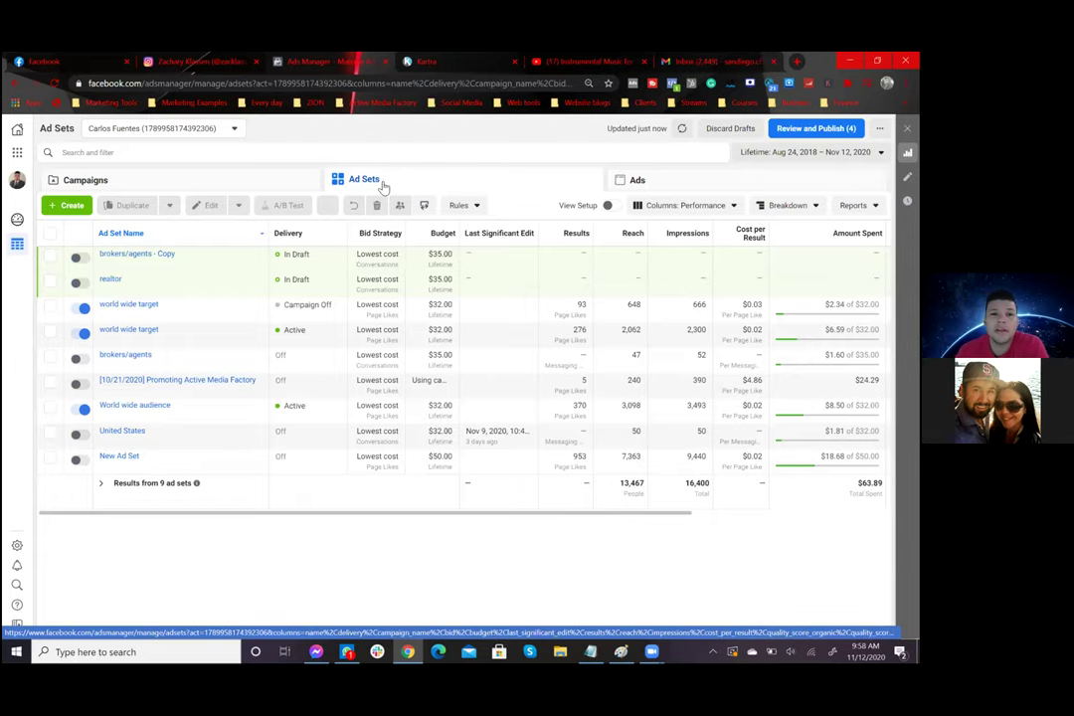
click(283, 183)
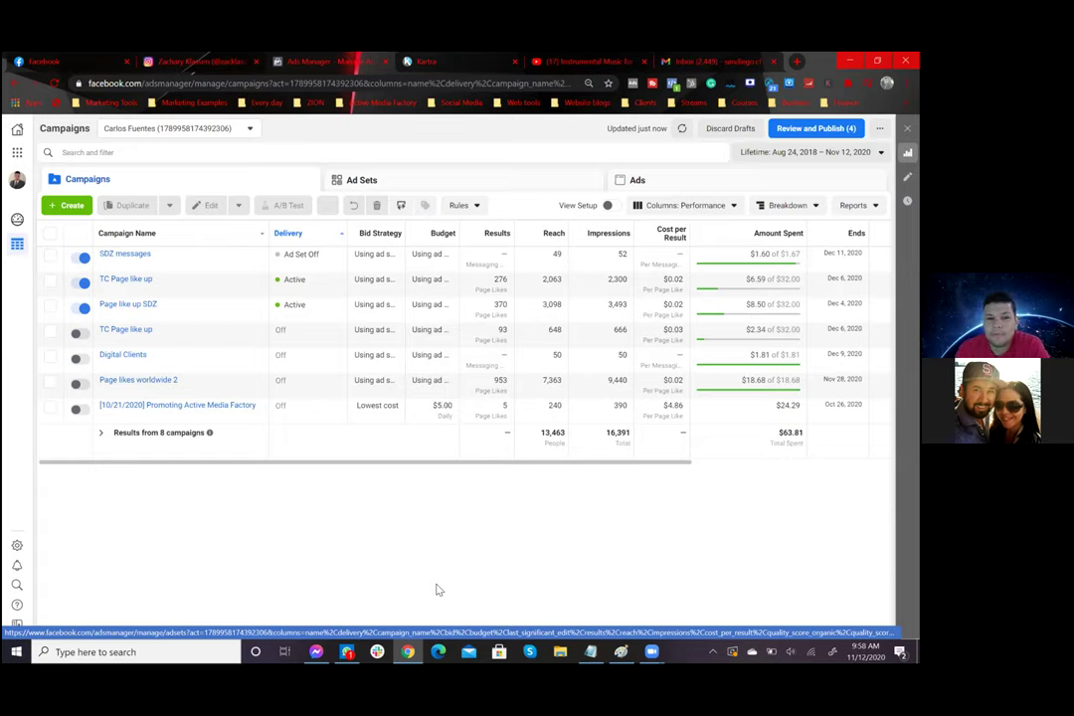
click(87, 260)
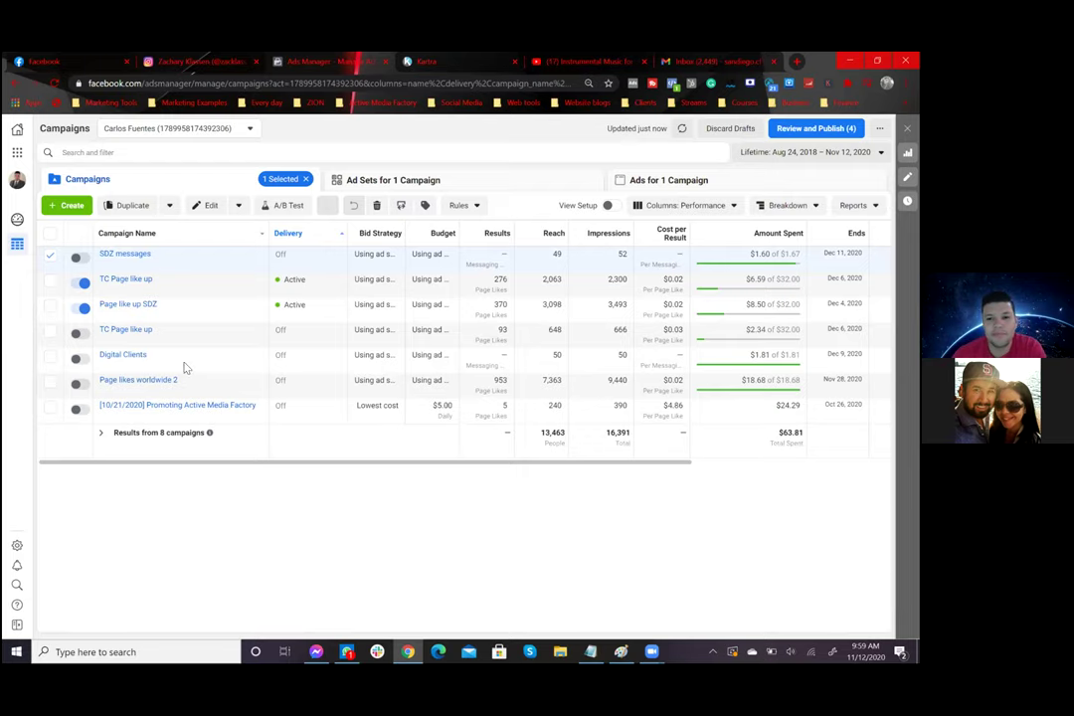
Step: Look through the bookmarked real estate and dentist marketing examples and the objectives offered for a new campaign, without creating one
click(191, 103)
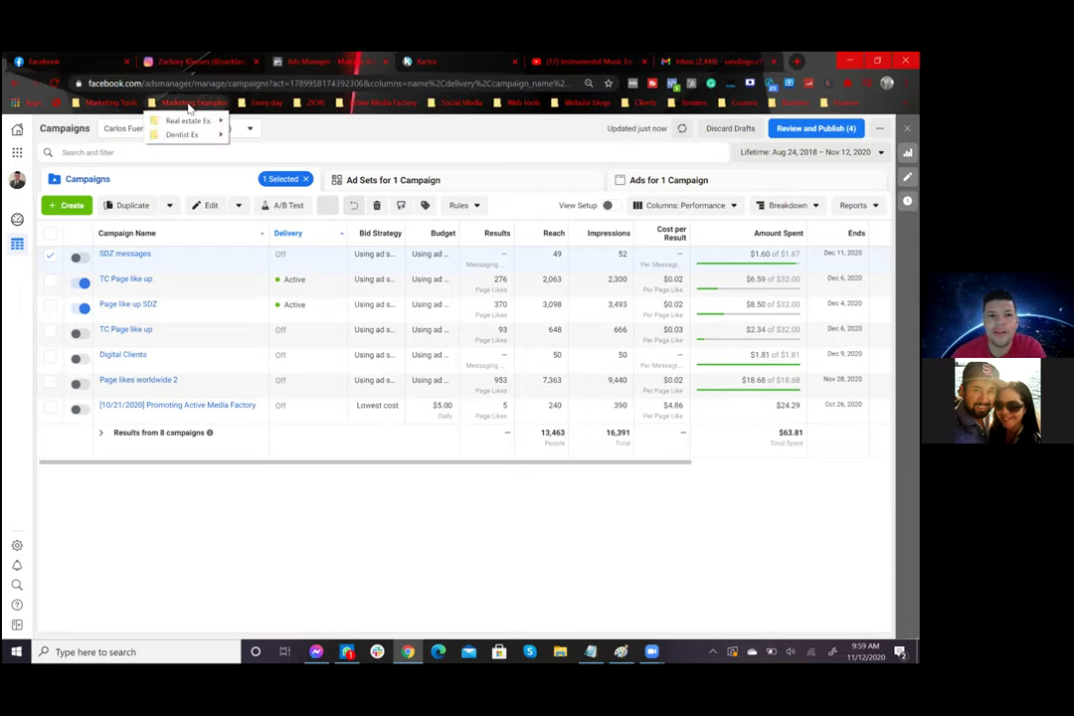
mouse_move(189, 122)
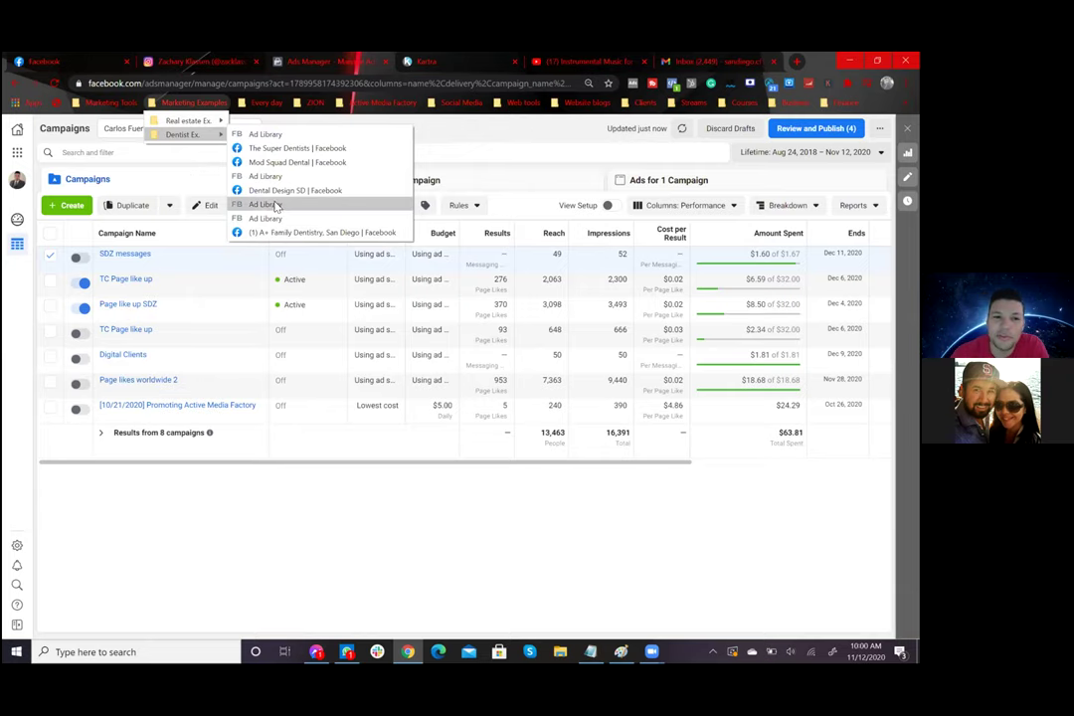
click(279, 509)
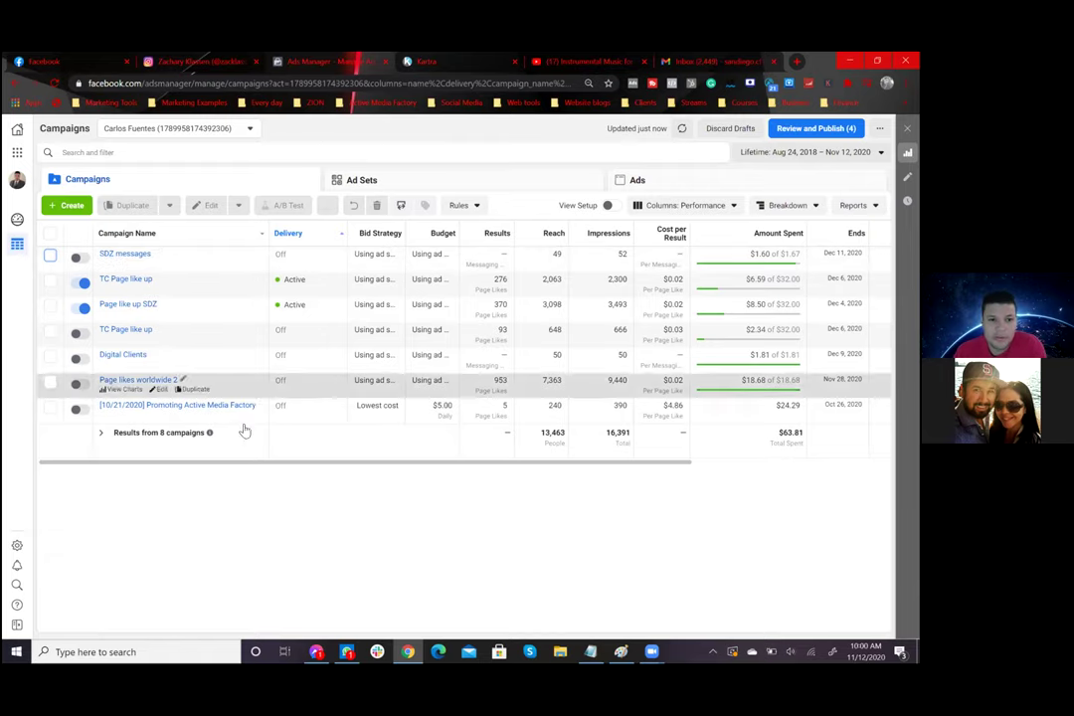
key(ctrl+alt+c)
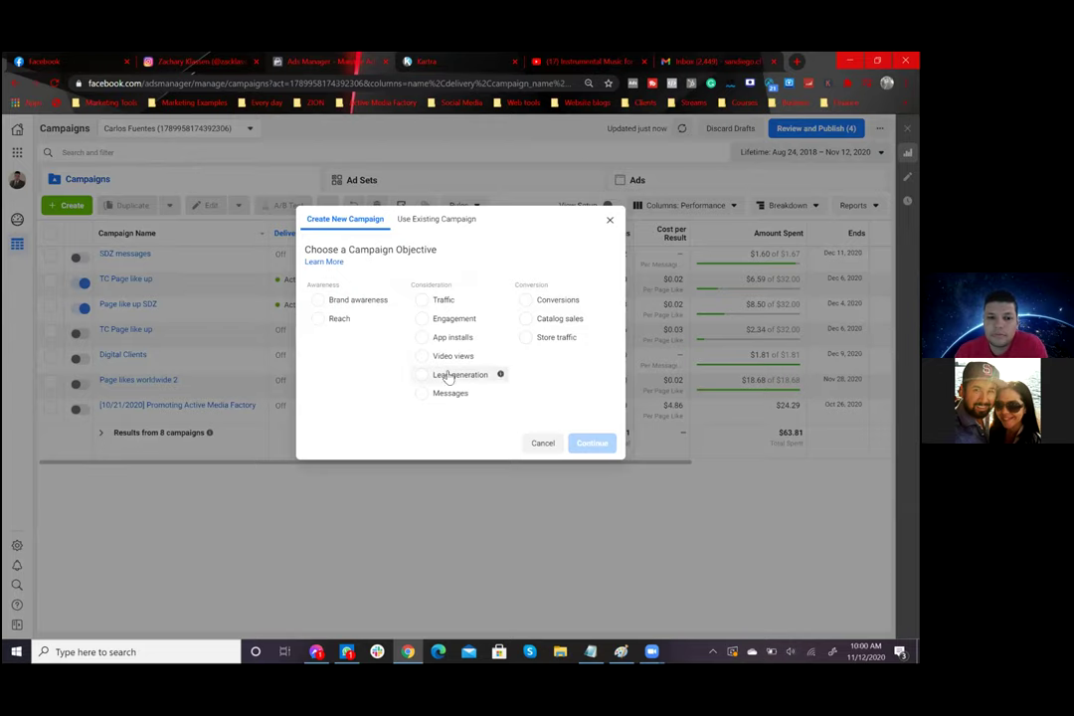
click(610, 220)
Step: Switch to Kartra and look over the landing pages of the Goactivemediamainsite site, returning there after a brief look at Messenger
click(876, 61)
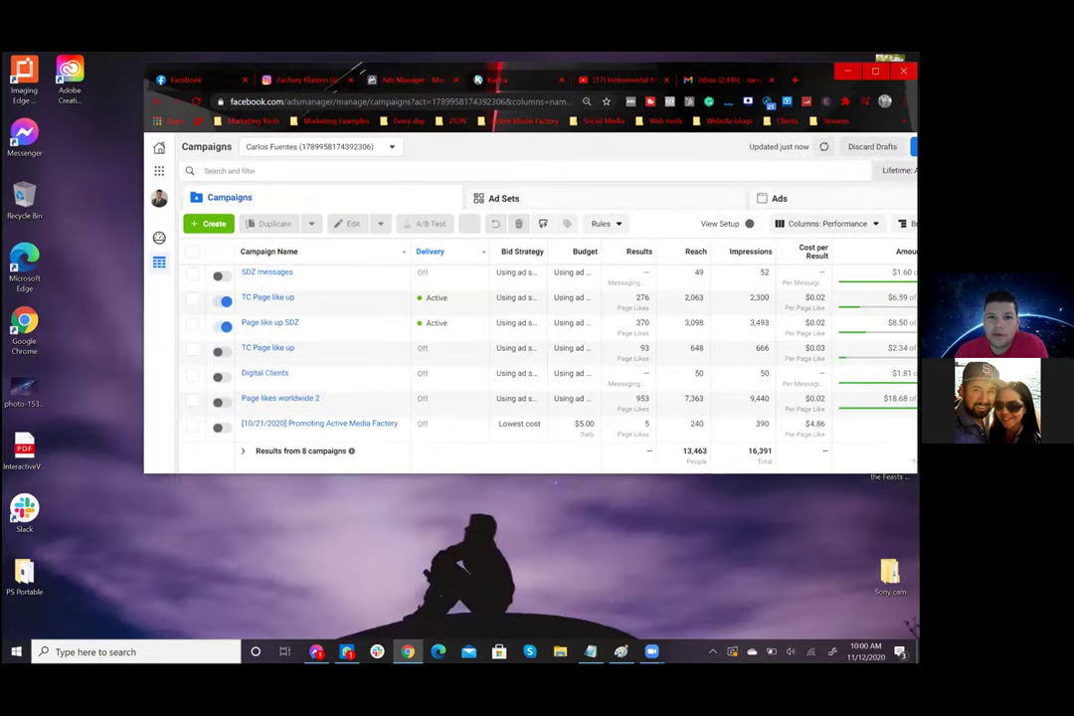
click(478, 80)
scroll(490, 376, down, 3)
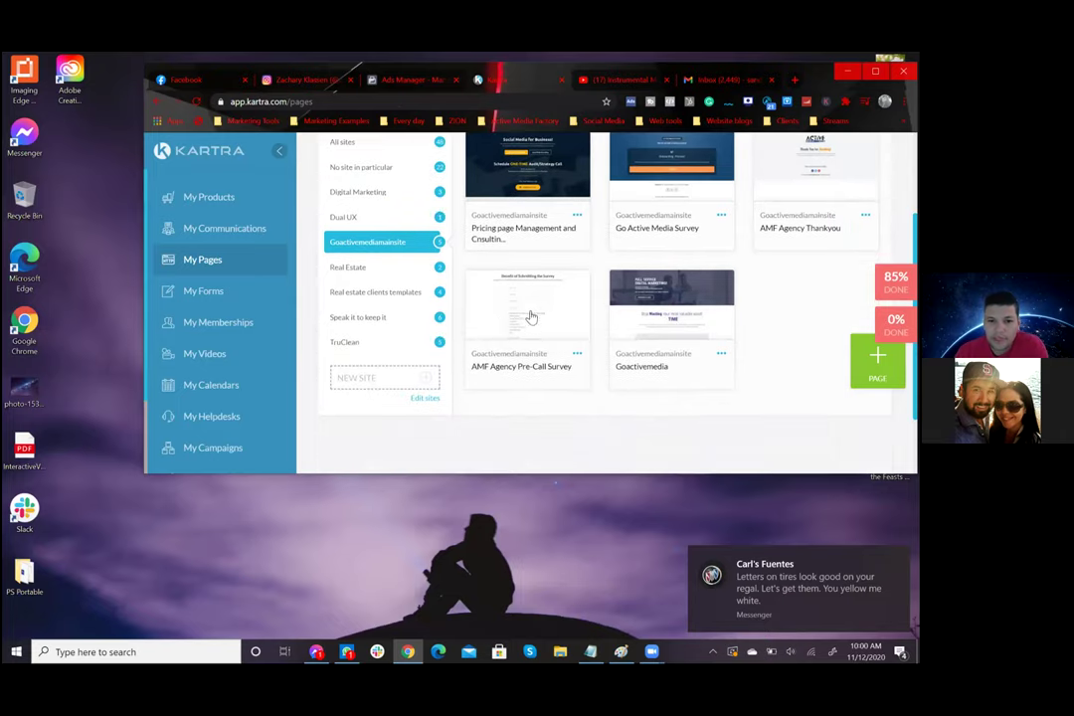
scroll(528, 317, up, 3)
scroll(597, 299, down, 1)
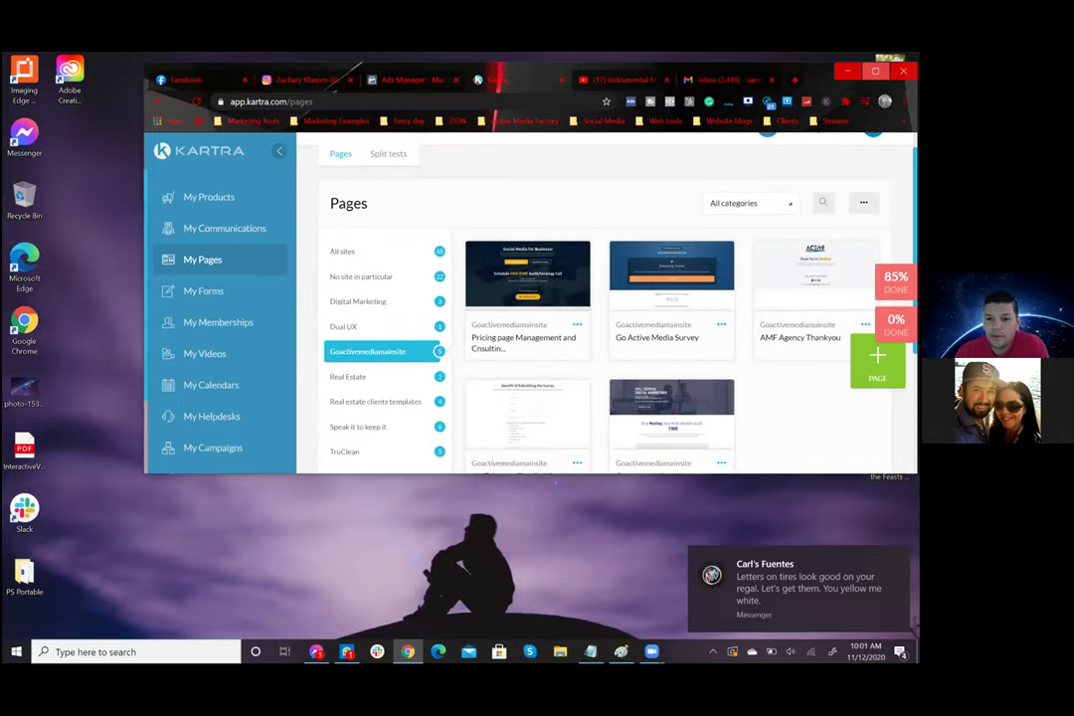
double_click(740, 64)
click(712, 587)
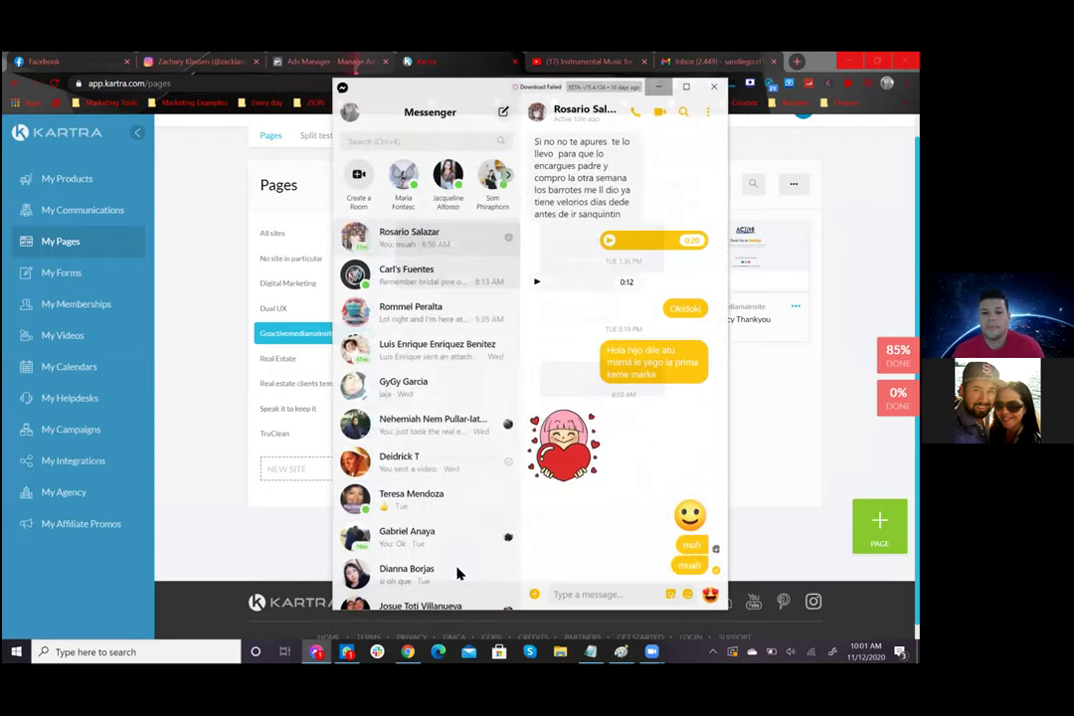
key(alt+Tab)
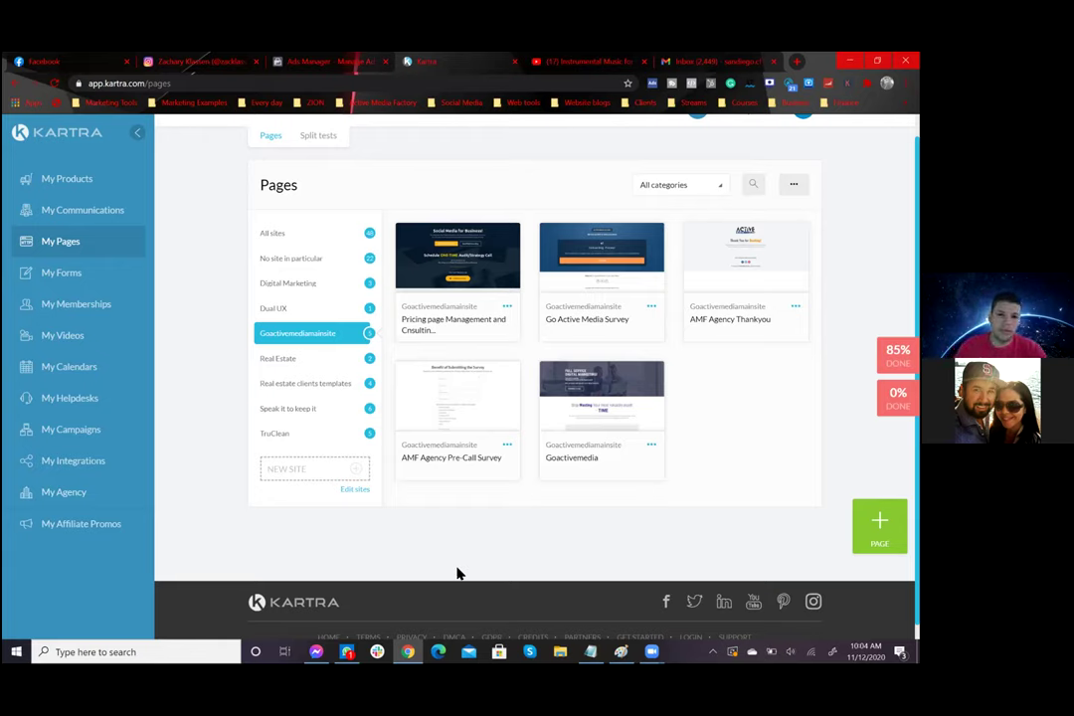
Step: Look over the Kartra calendars and videos and go back to the pages list
click(68, 367)
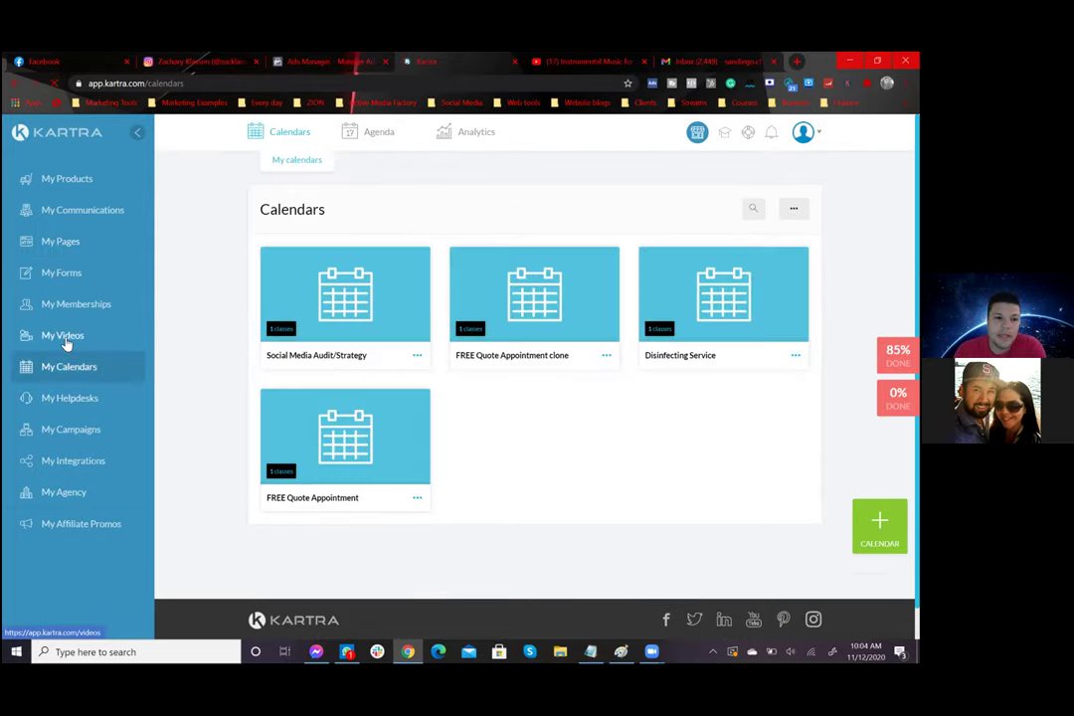
click(63, 340)
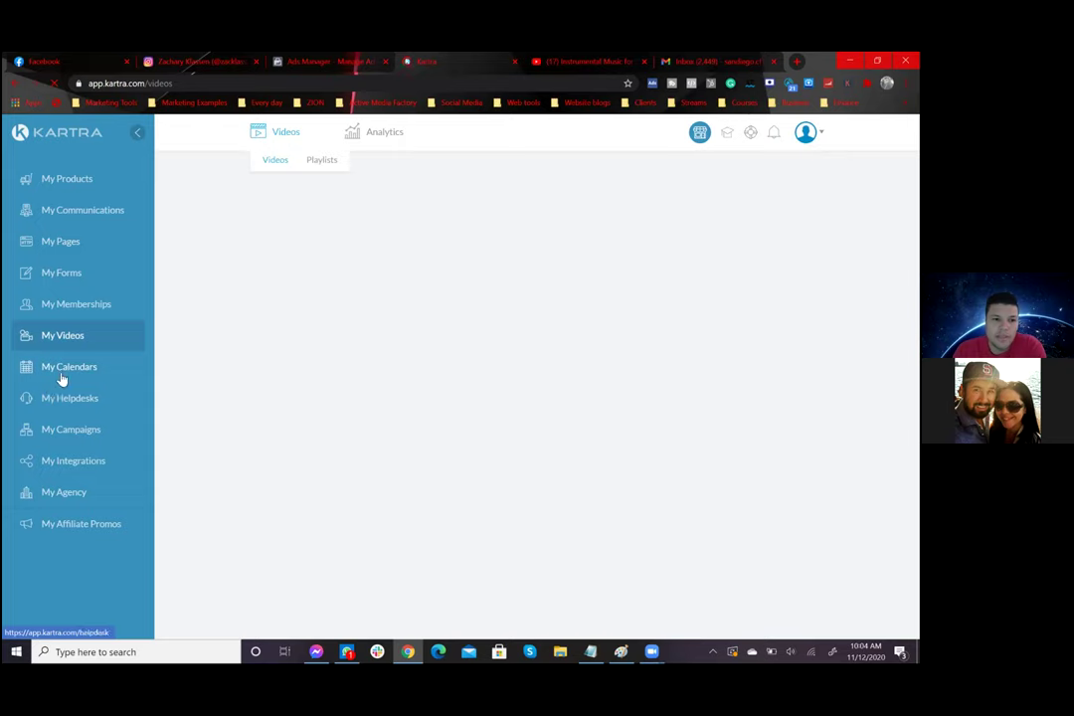
click(60, 370)
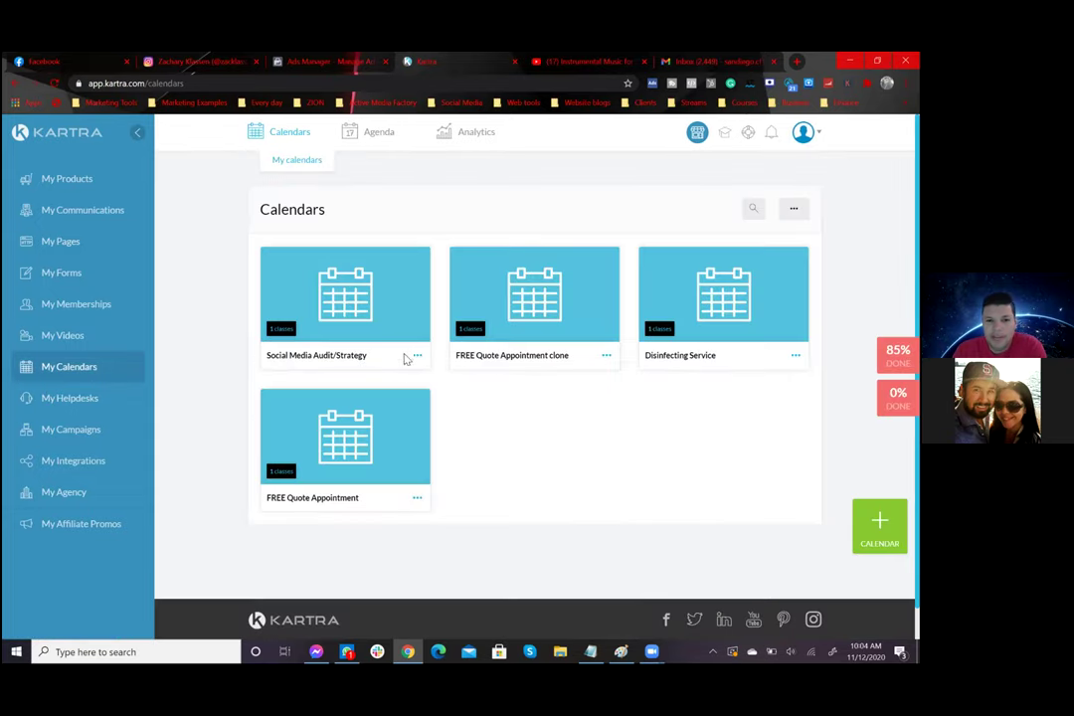
click(62, 242)
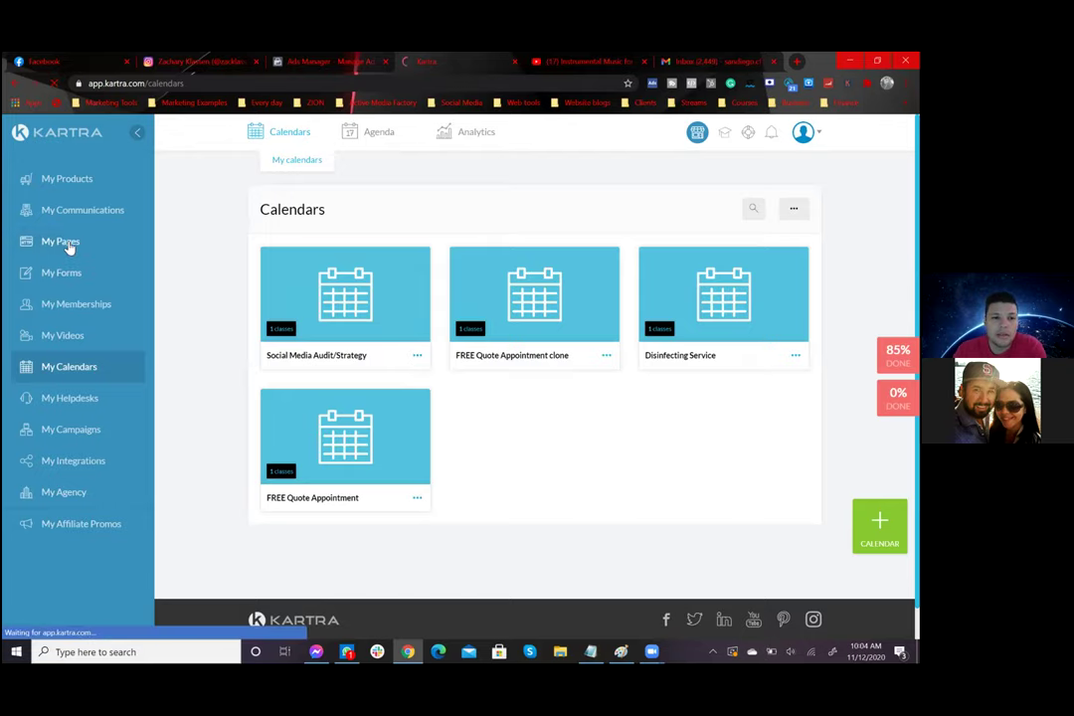
Step: Switch to Facebook Ads Manager and examine the Go Active Media pixel overview and the custom conversions in Events Manager
click(320, 62)
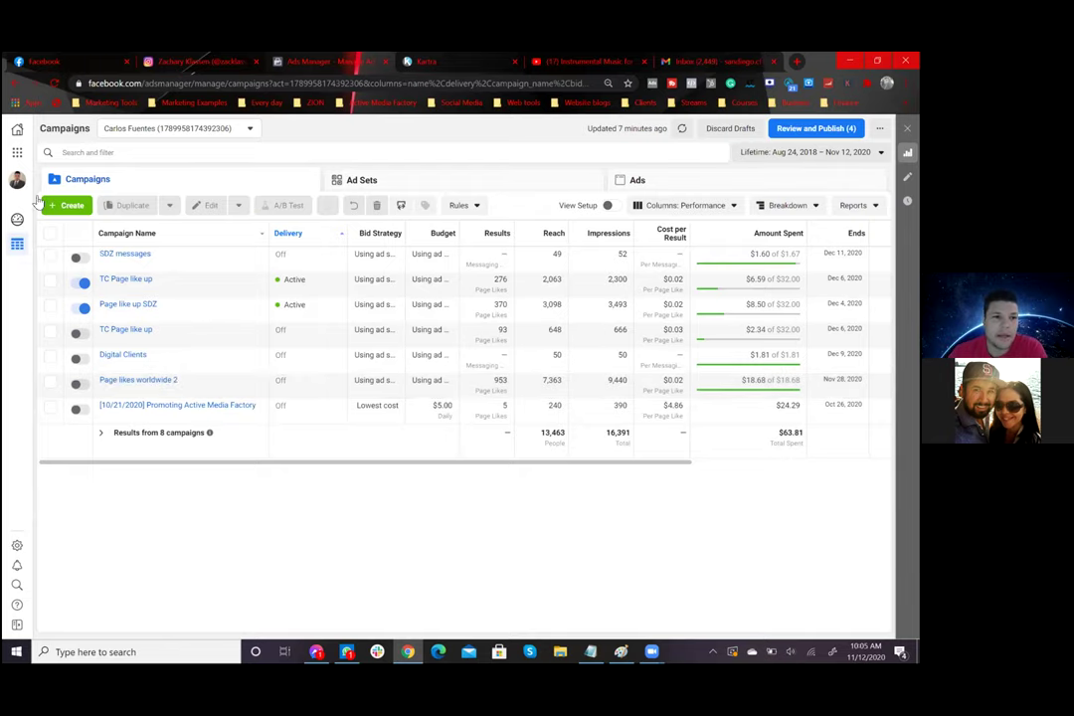
click(17, 152)
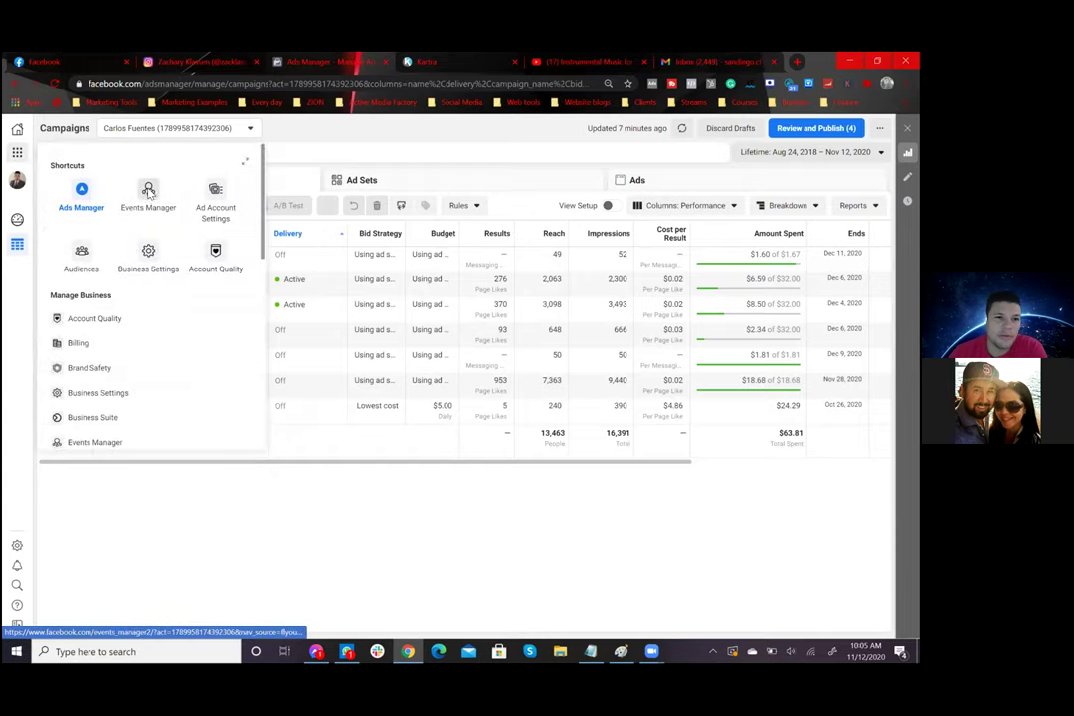
click(149, 191)
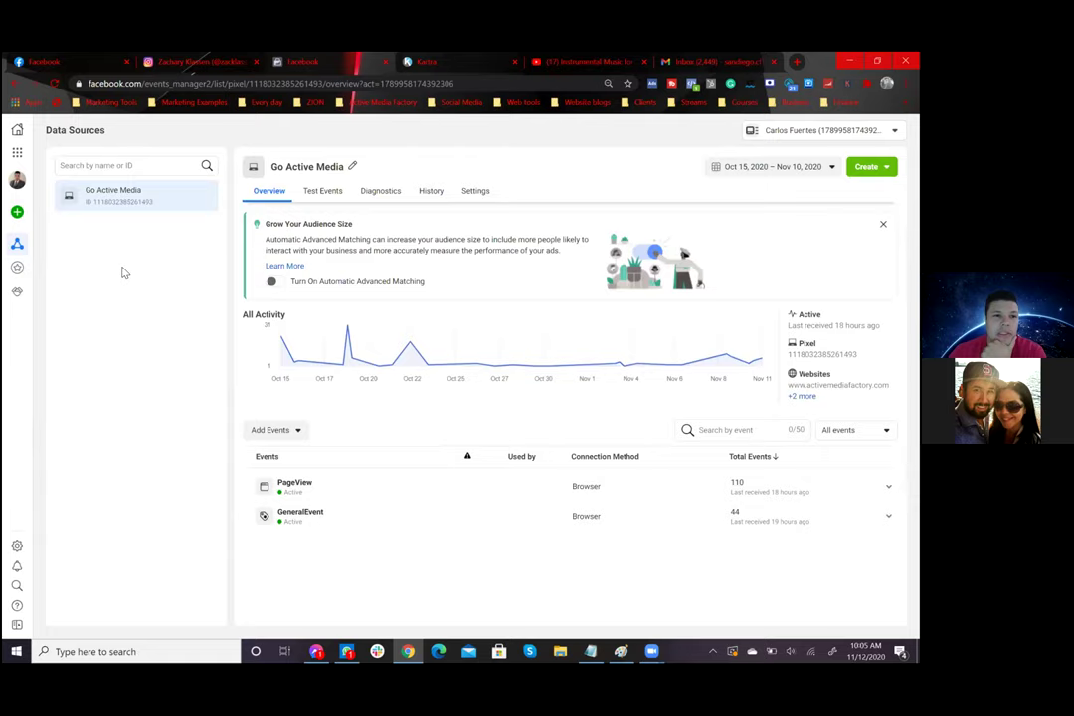
click(17, 152)
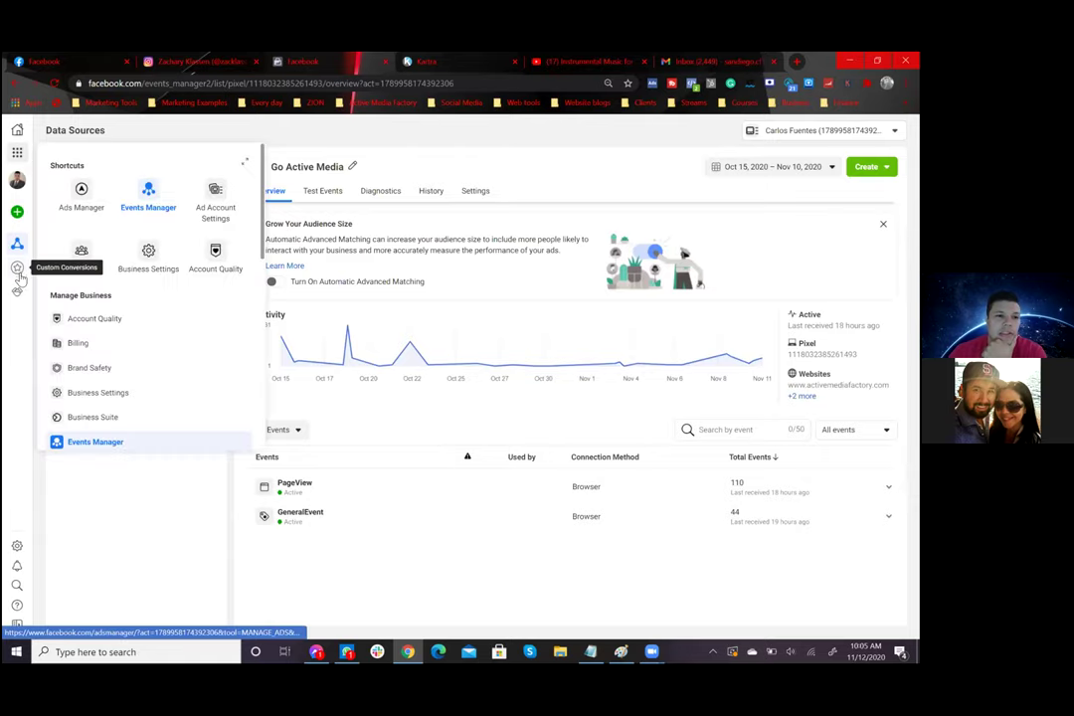
click(18, 271)
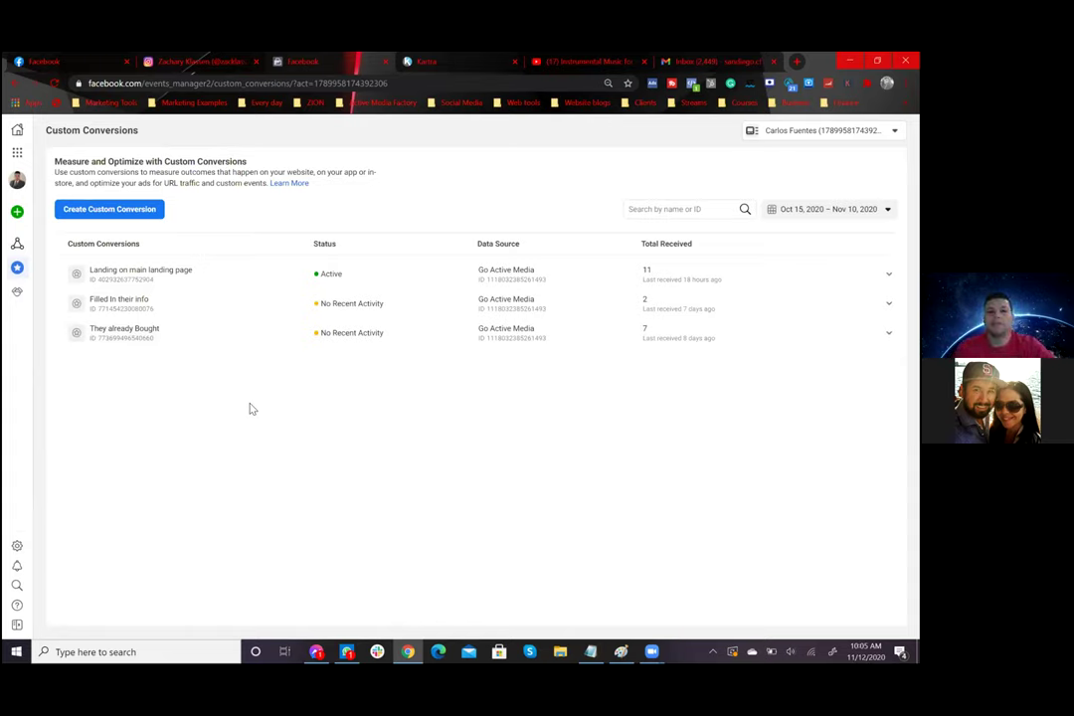
click(17, 154)
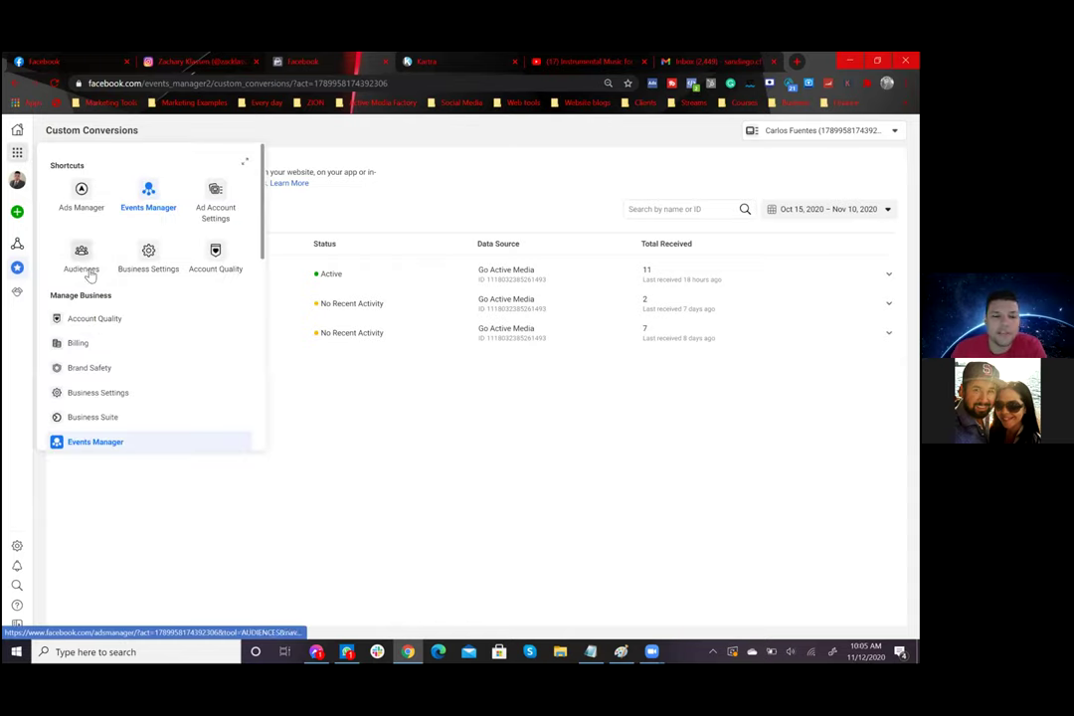
click(319, 408)
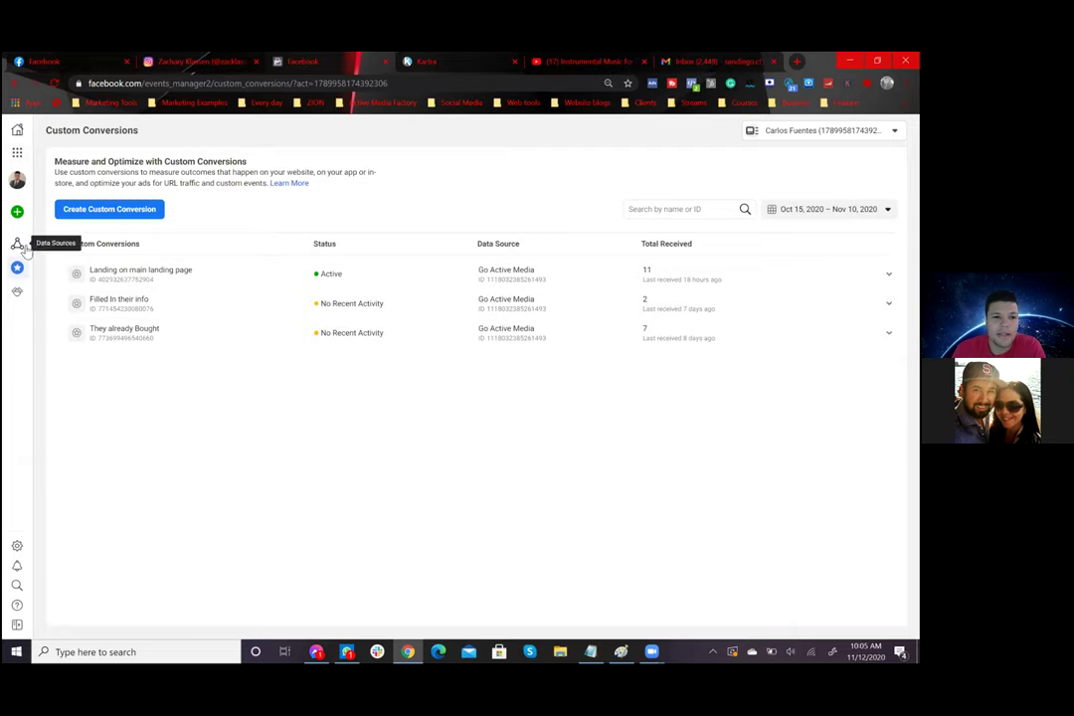
mouse_move(20, 269)
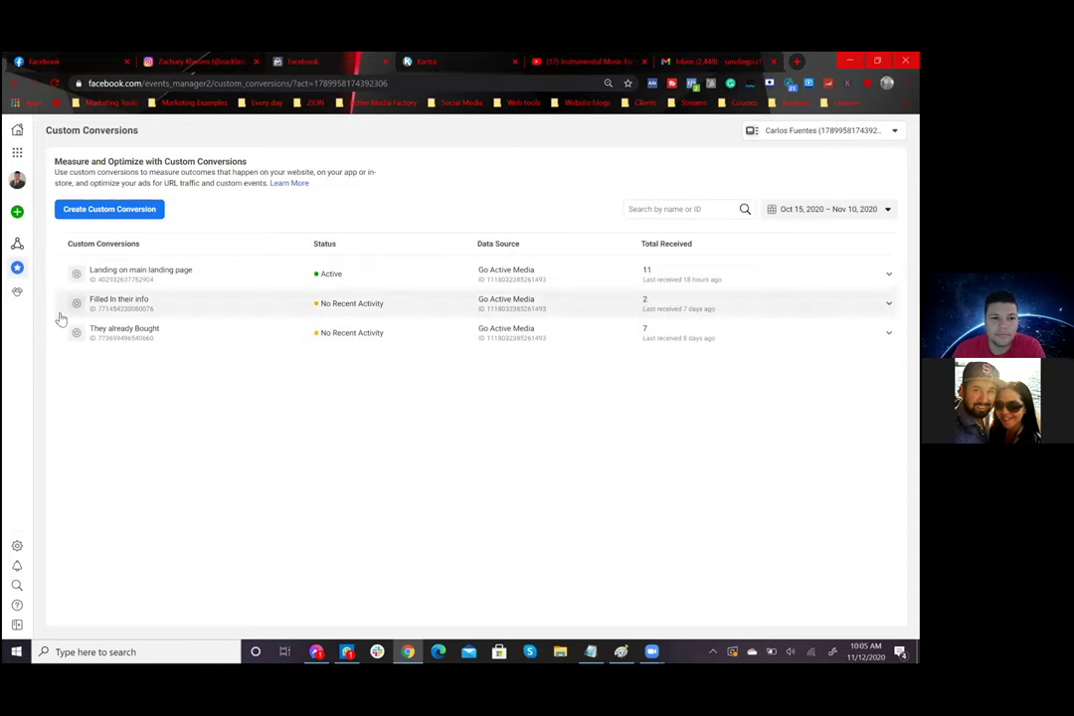
Step: Open the ad account's Audiences list and close the Messenger window
click(17, 155)
click(81, 253)
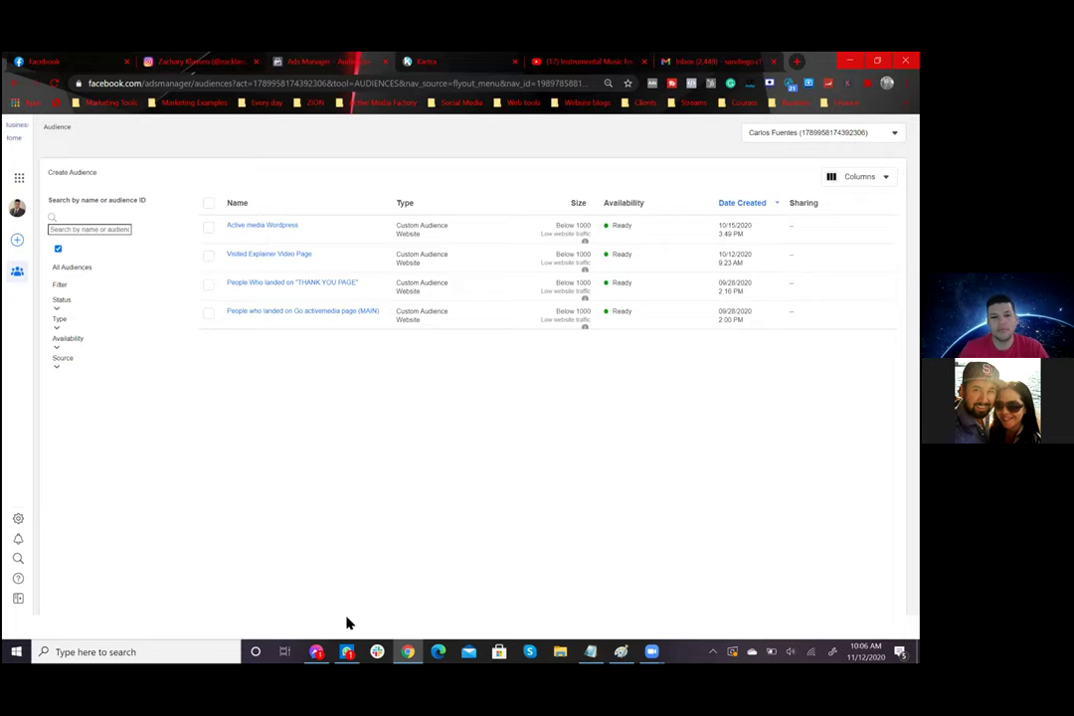
right_click(326, 649)
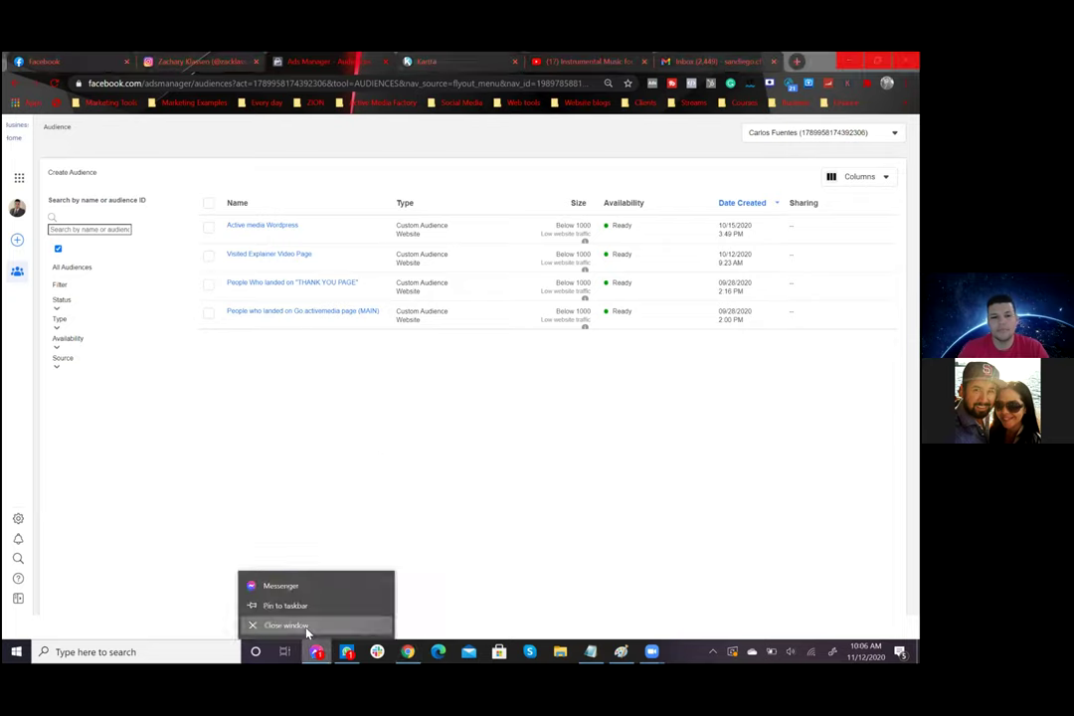
click(310, 627)
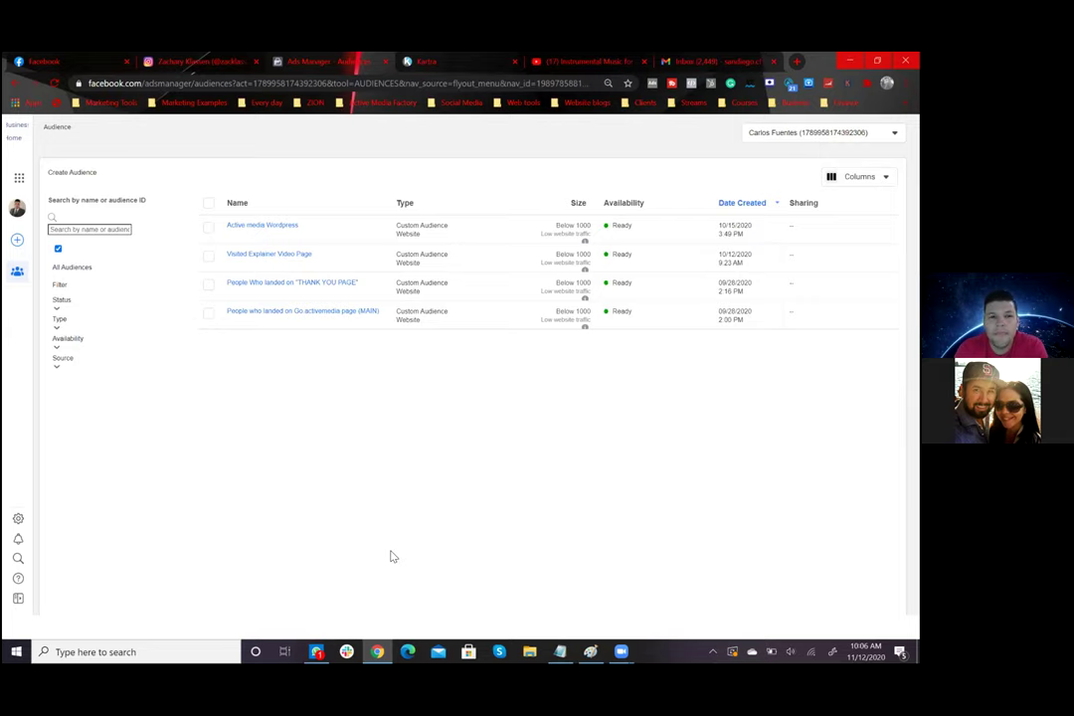
Step: Return from the audiences to the campaigns list and close the WhatsApp window
click(21, 178)
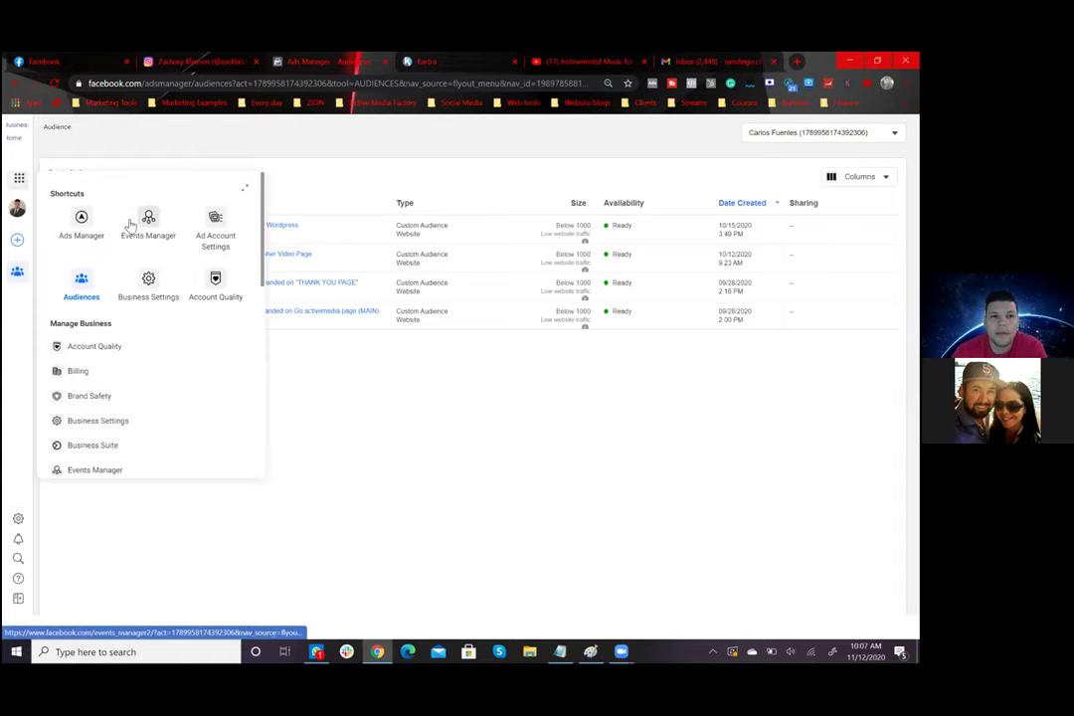
click(86, 231)
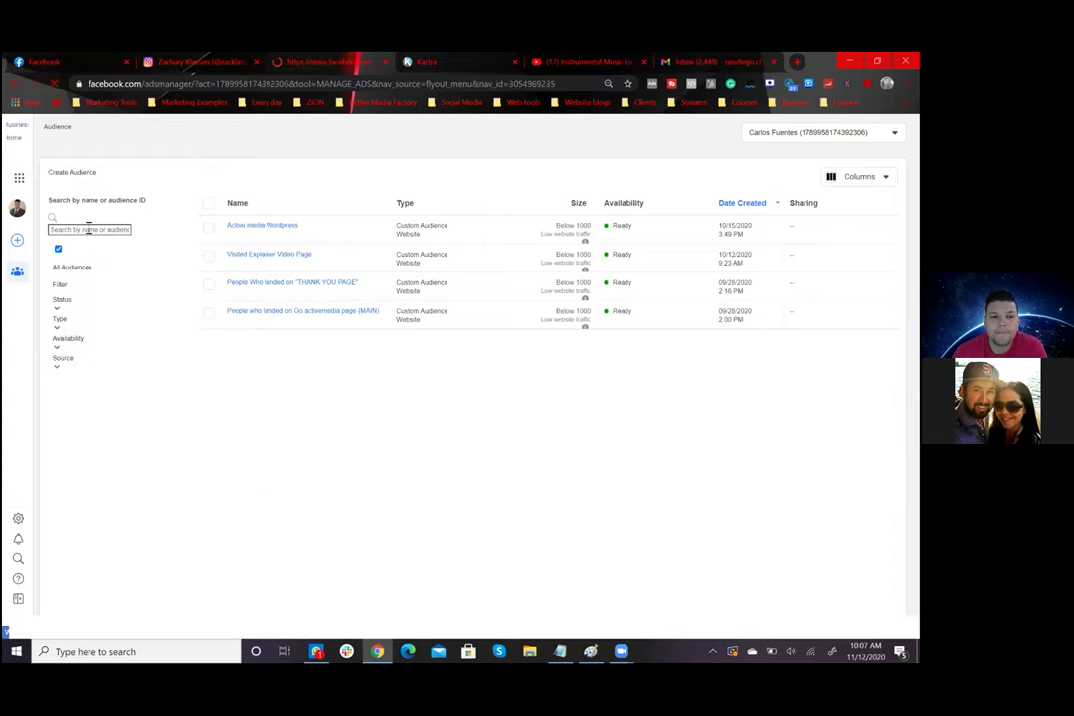
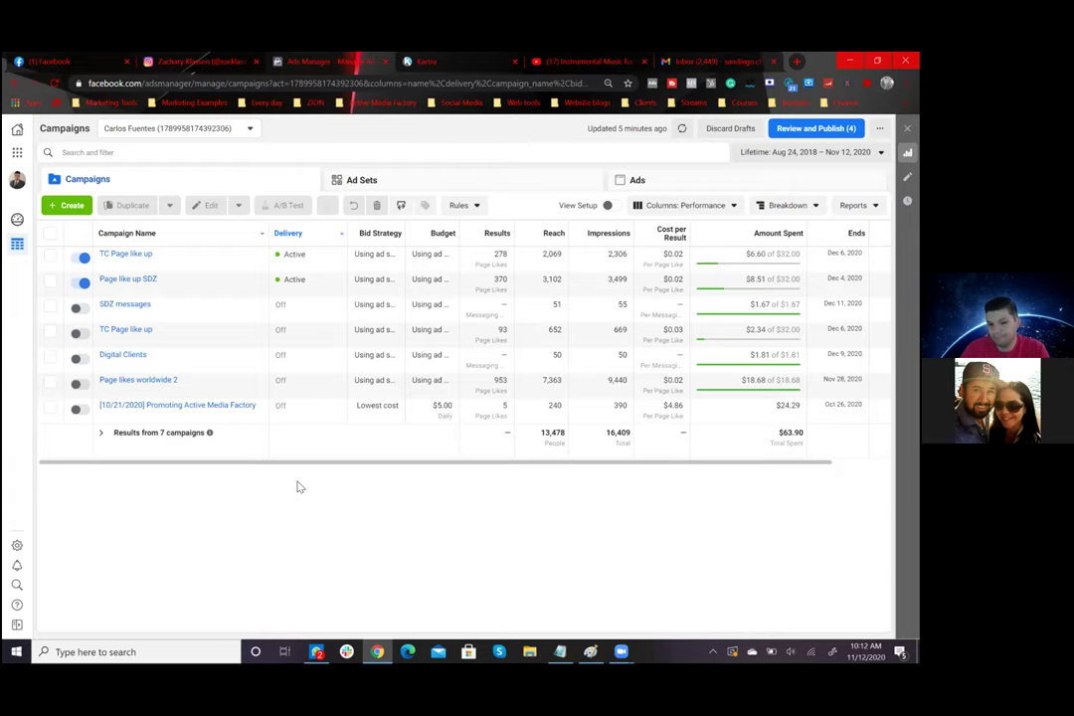
right_click(316, 652)
click(298, 627)
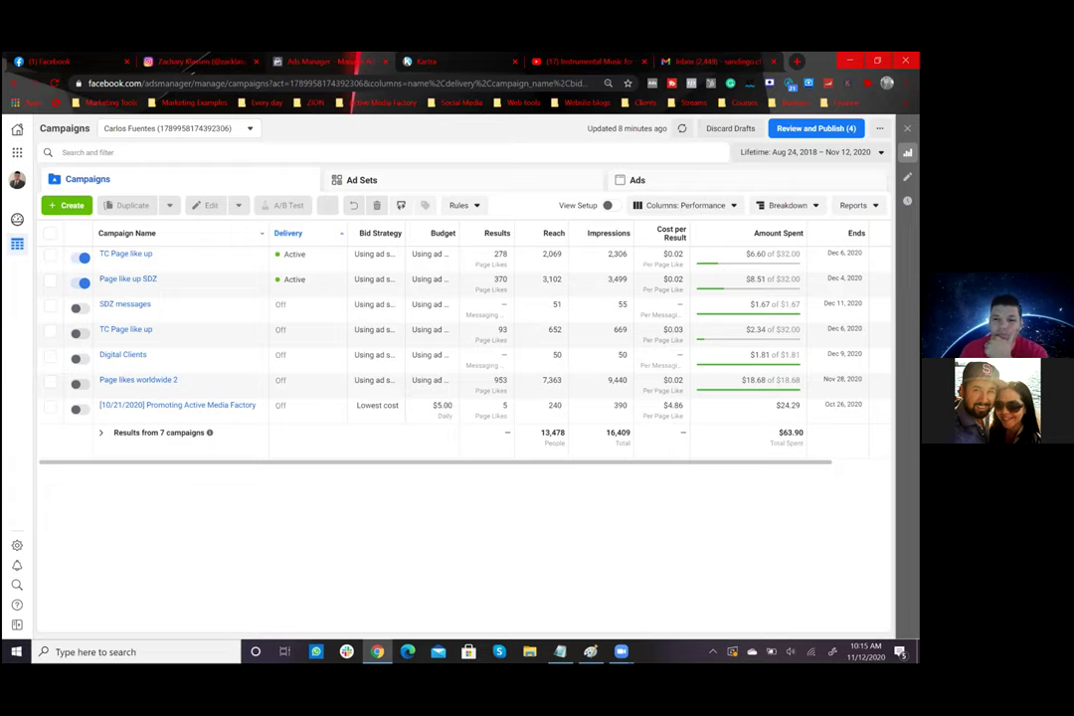
Step: Switch to Kartra and look through the hosted files kept under the memberships
double_click(532, 70)
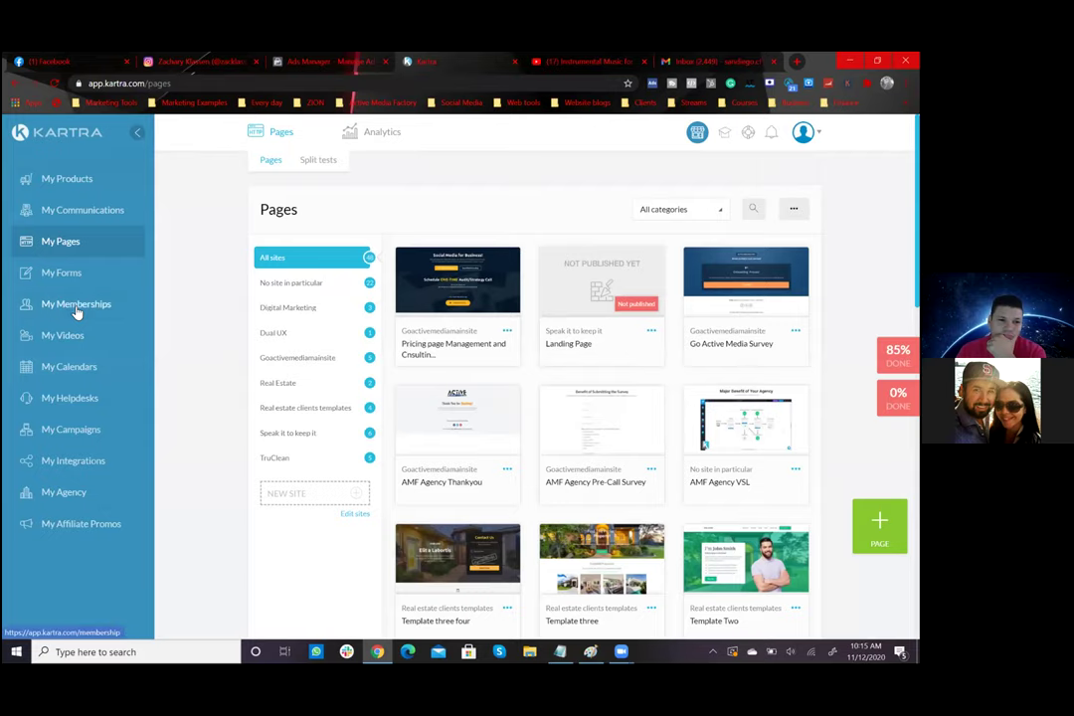
click(77, 310)
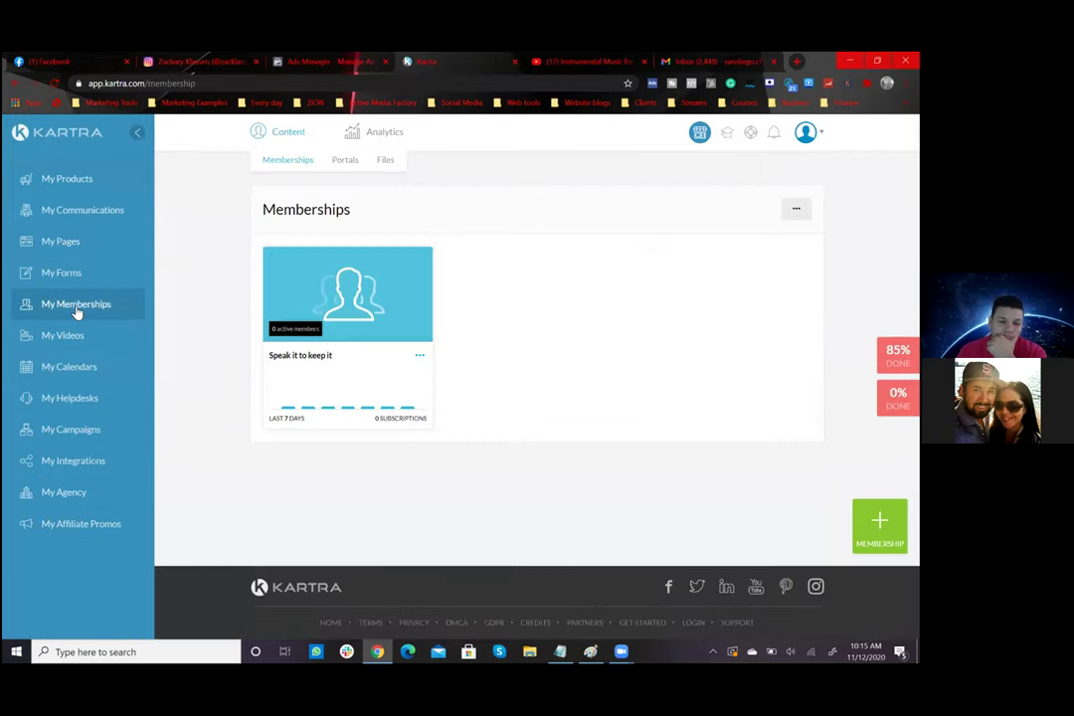
click(385, 163)
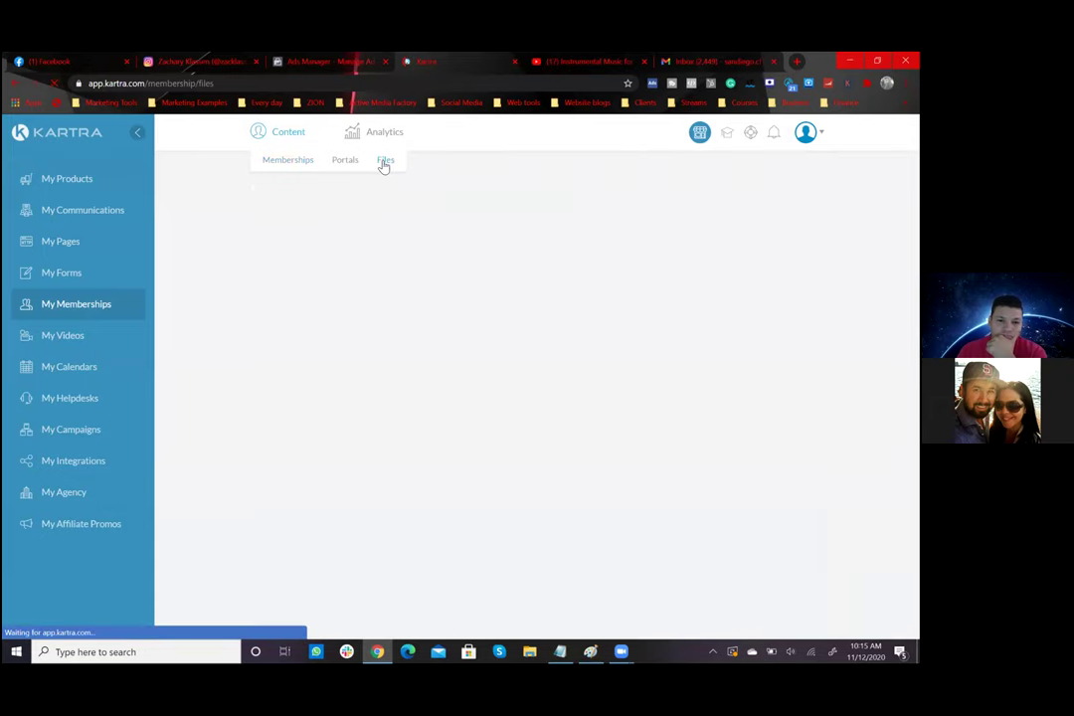
scroll(416, 399, down, 6)
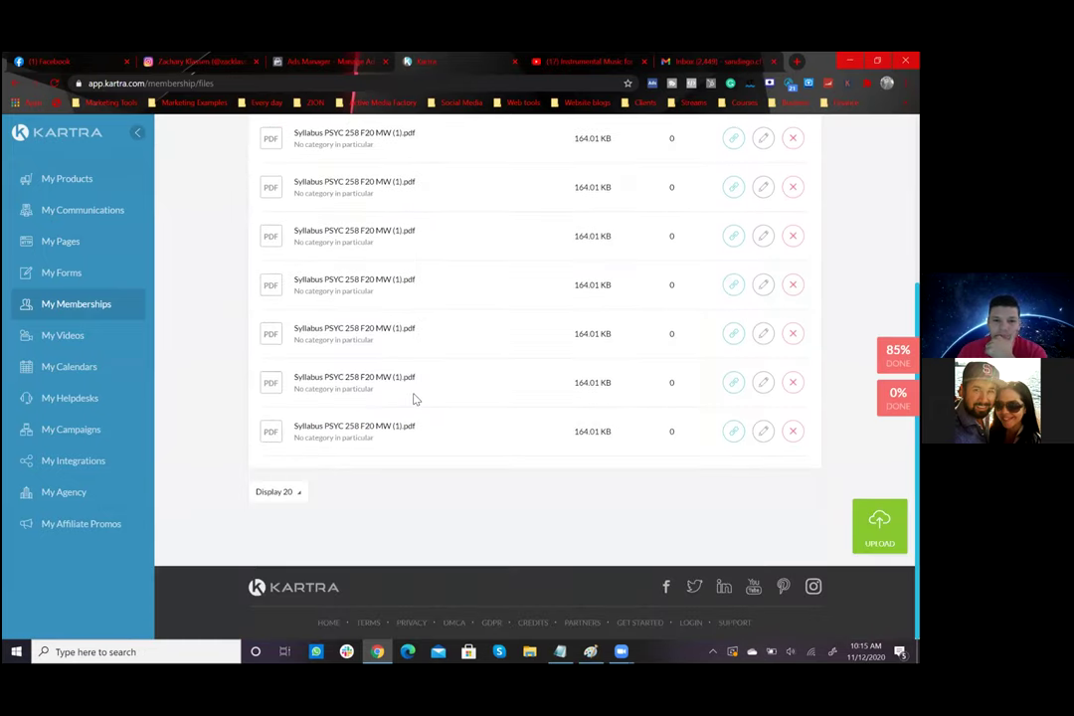
scroll(415, 399, up, 6)
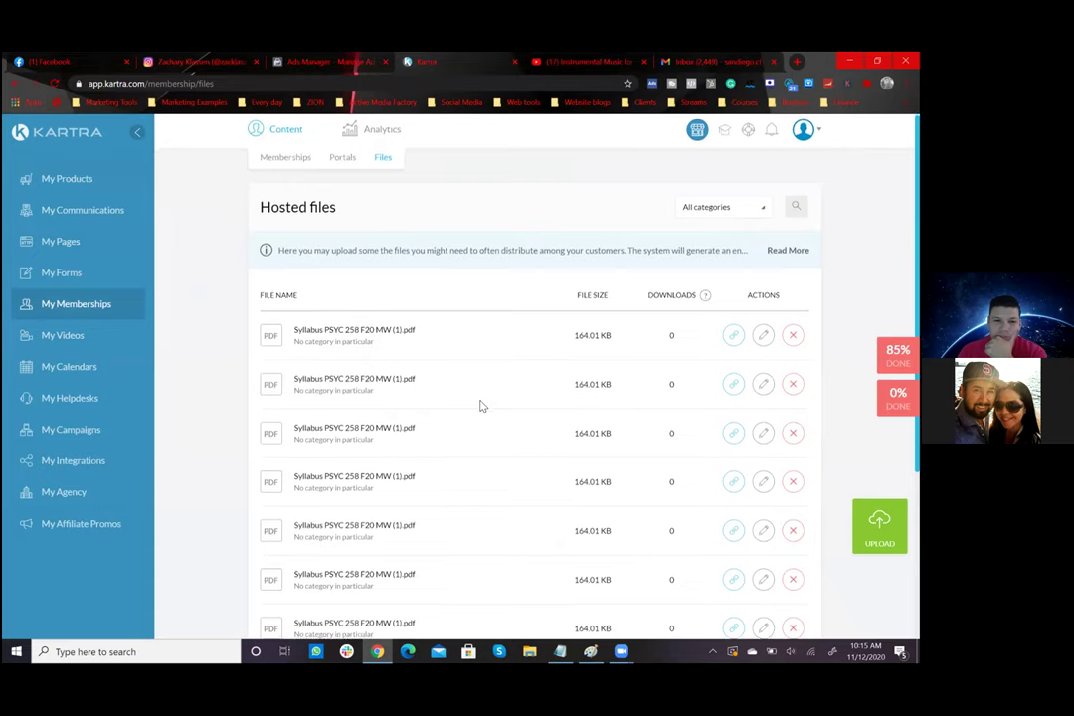
scroll(482, 406, down, 6)
scroll(223, 368, up, 6)
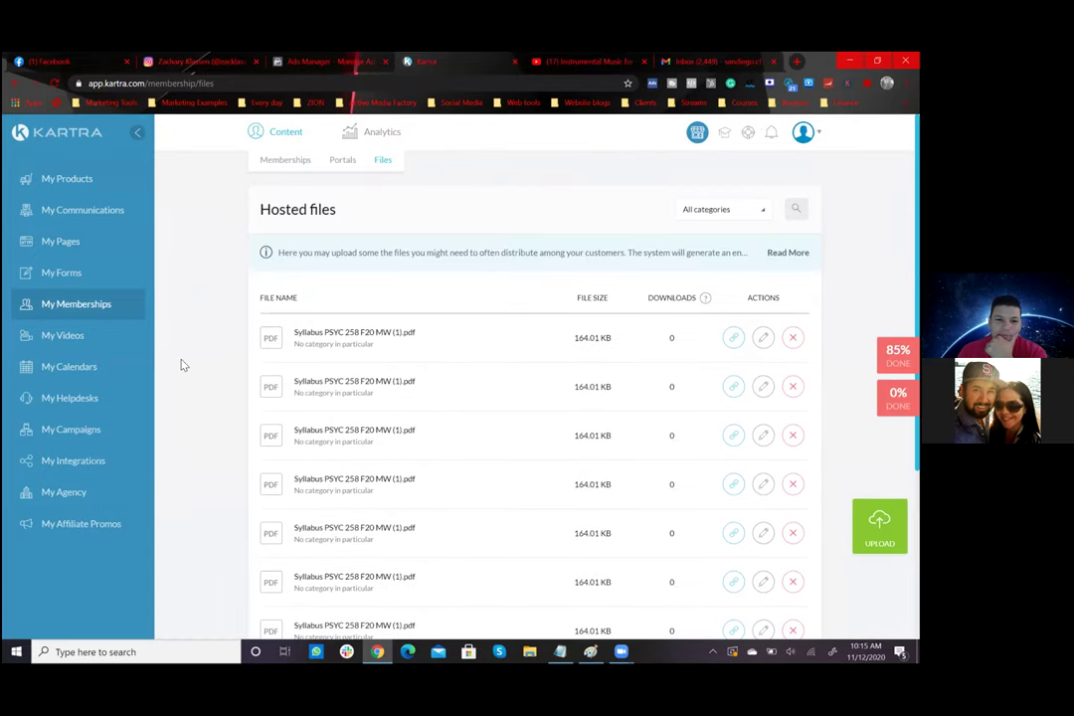
Step: Check the pages section briefly, return to the hosted files, and show the direct link to the first syllabus PDF
click(60, 241)
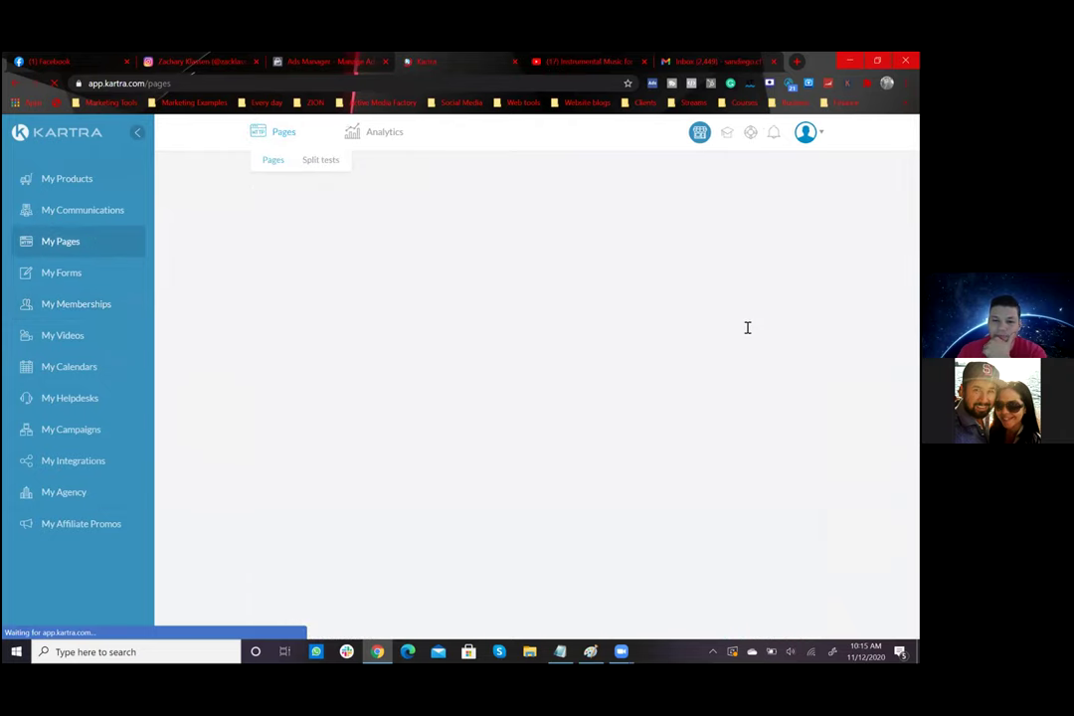
click(80, 304)
click(385, 159)
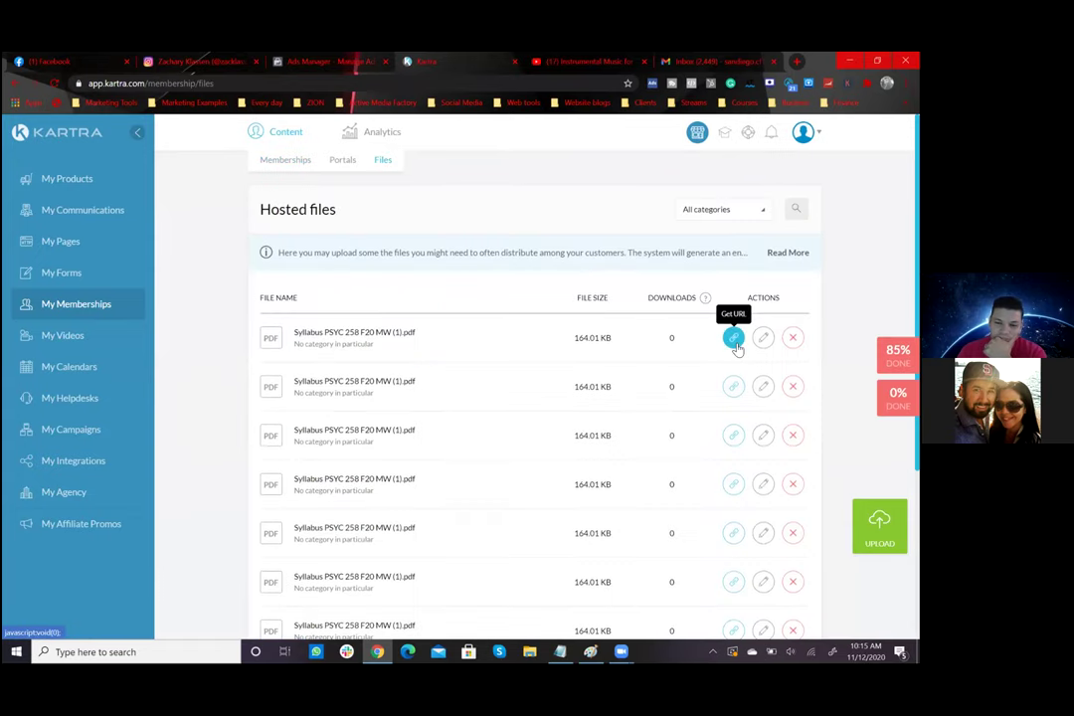
click(733, 338)
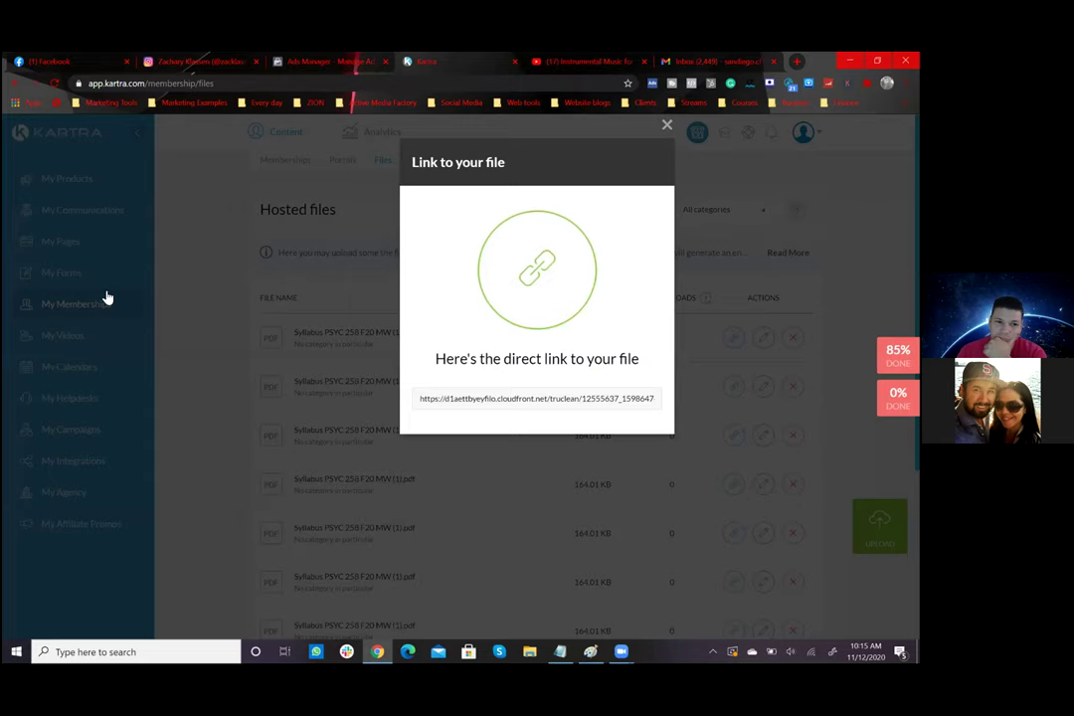
Step: Dismiss the file link and look over the pages of the Goactivemediamainsite site
click(82, 262)
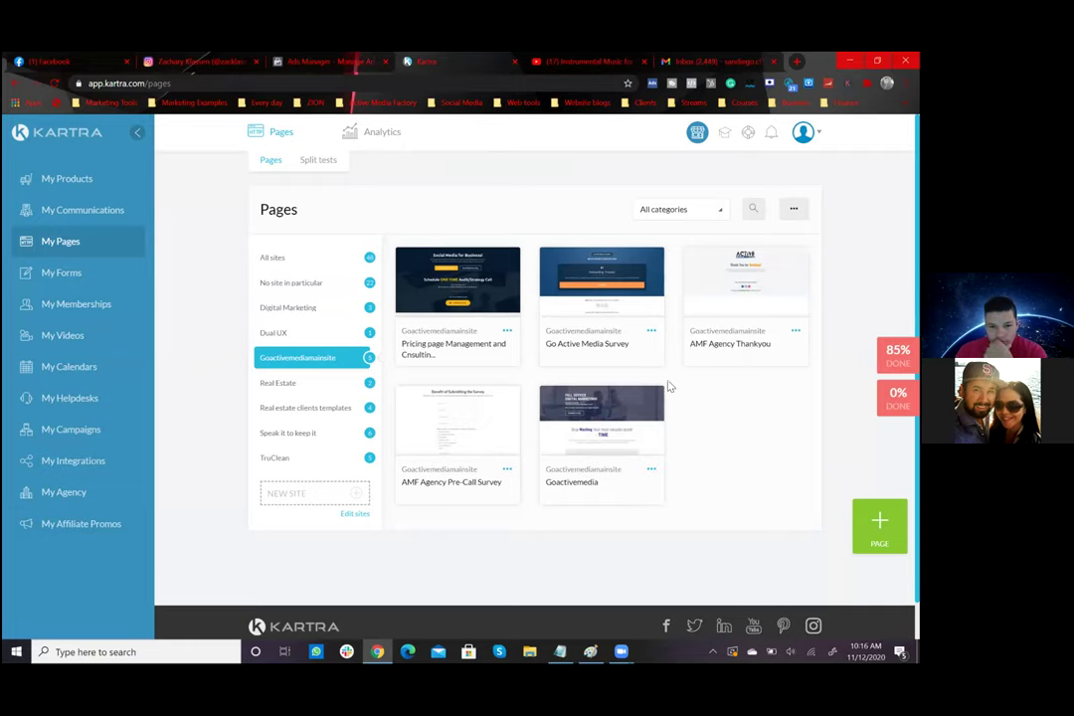
mouse_move(664, 431)
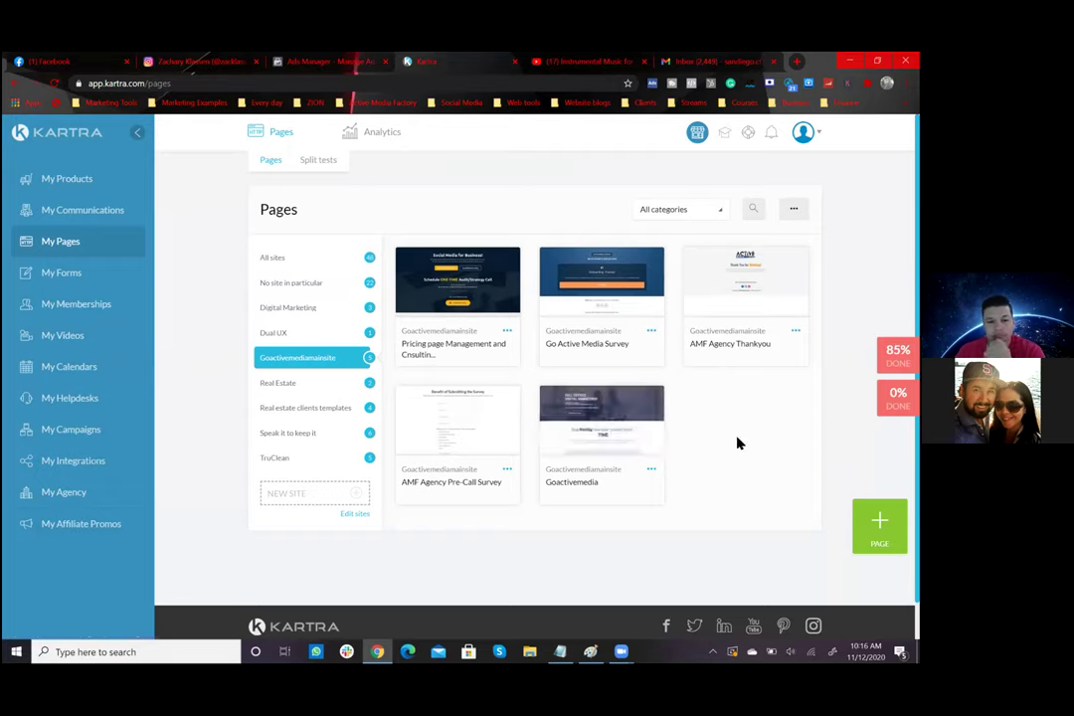
mouse_move(609, 440)
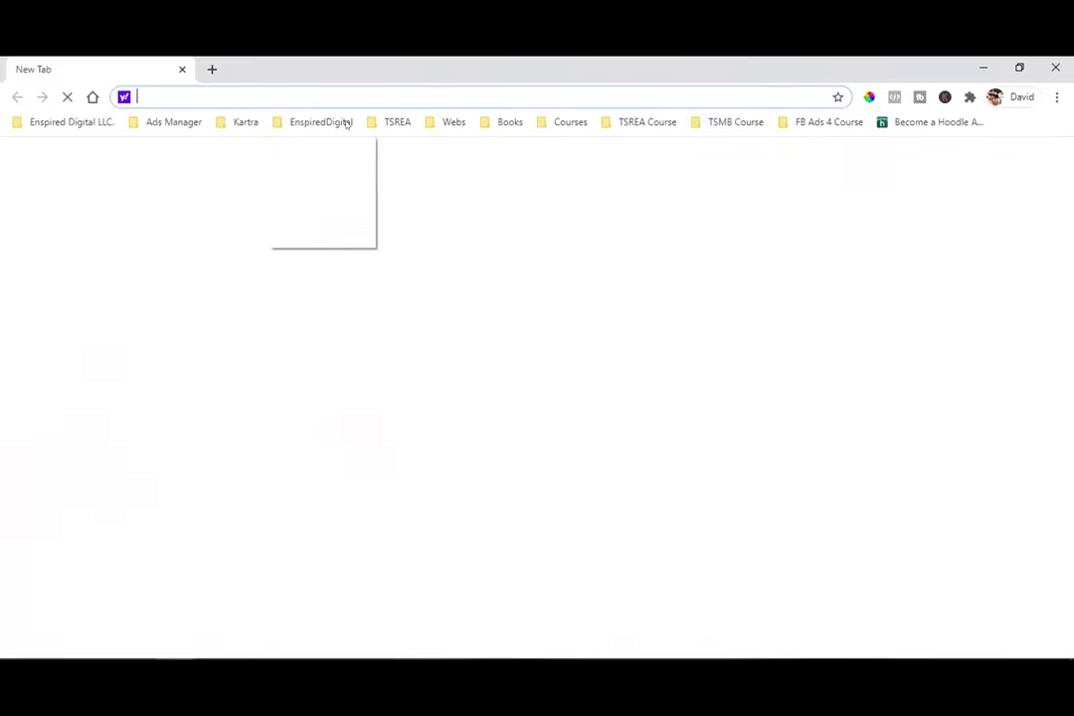
Step: Open the bookmarked Kartra login page and sign in with the saved account e-mail and account password
click(397, 123)
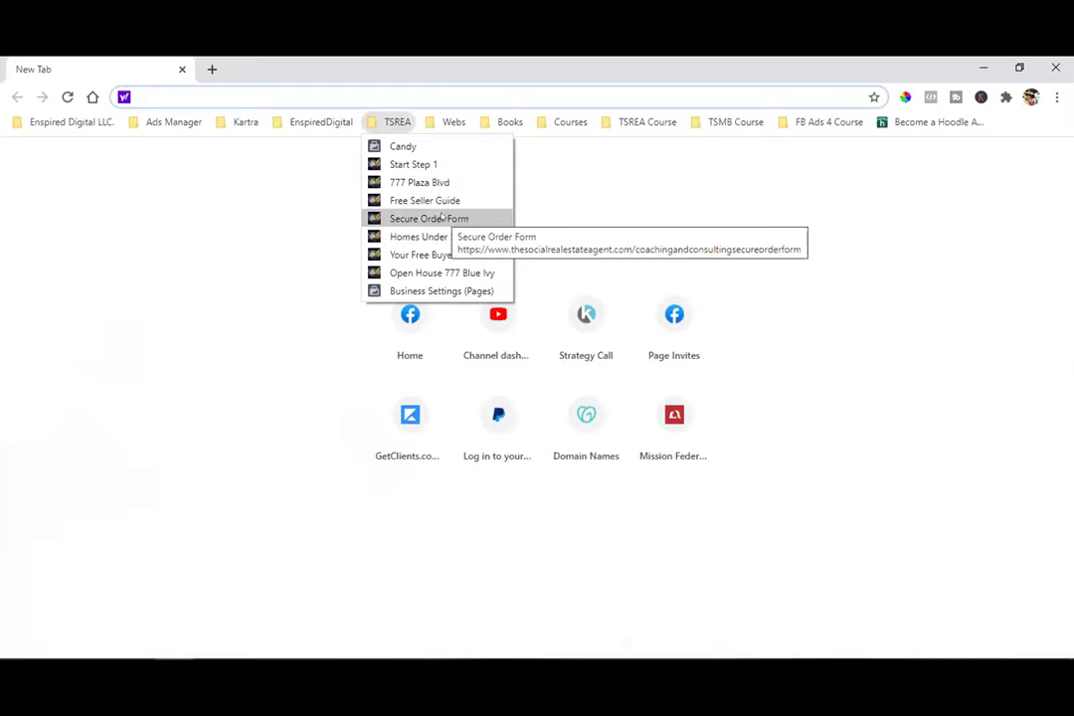
mouse_move(245, 124)
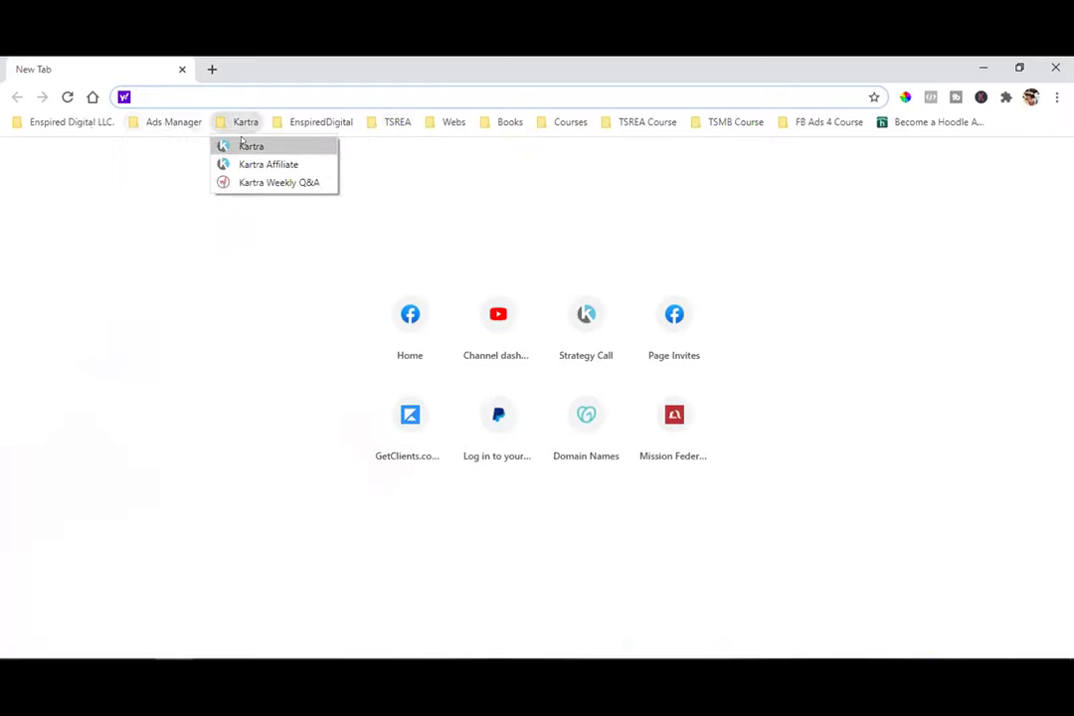
click(242, 145)
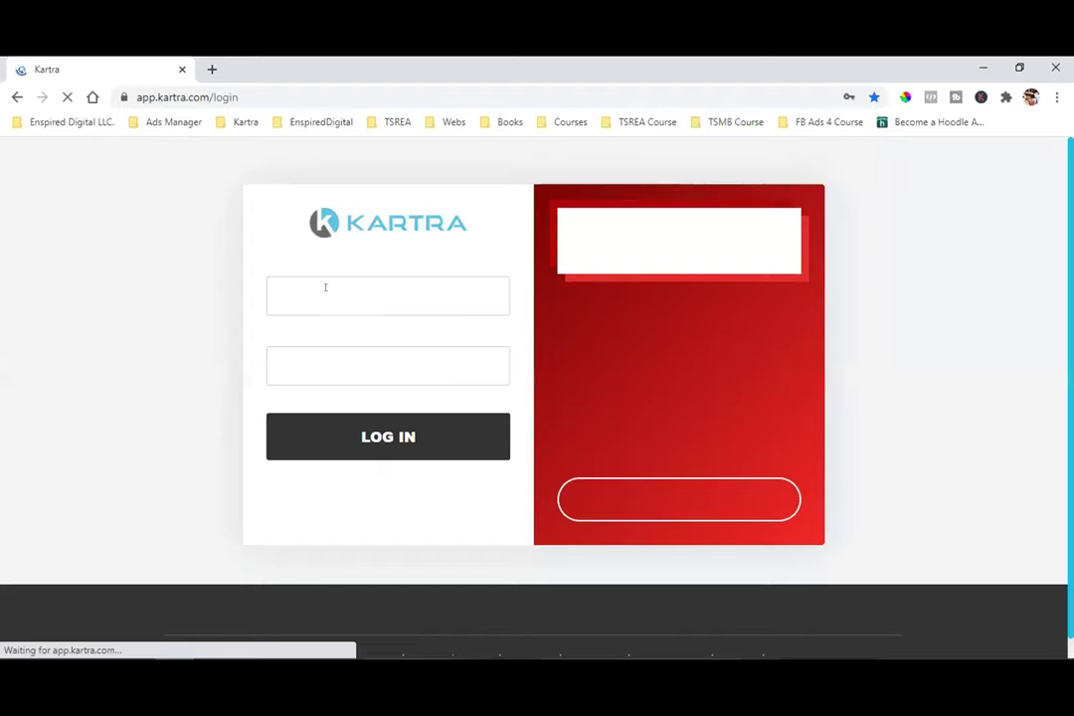
click(325, 288)
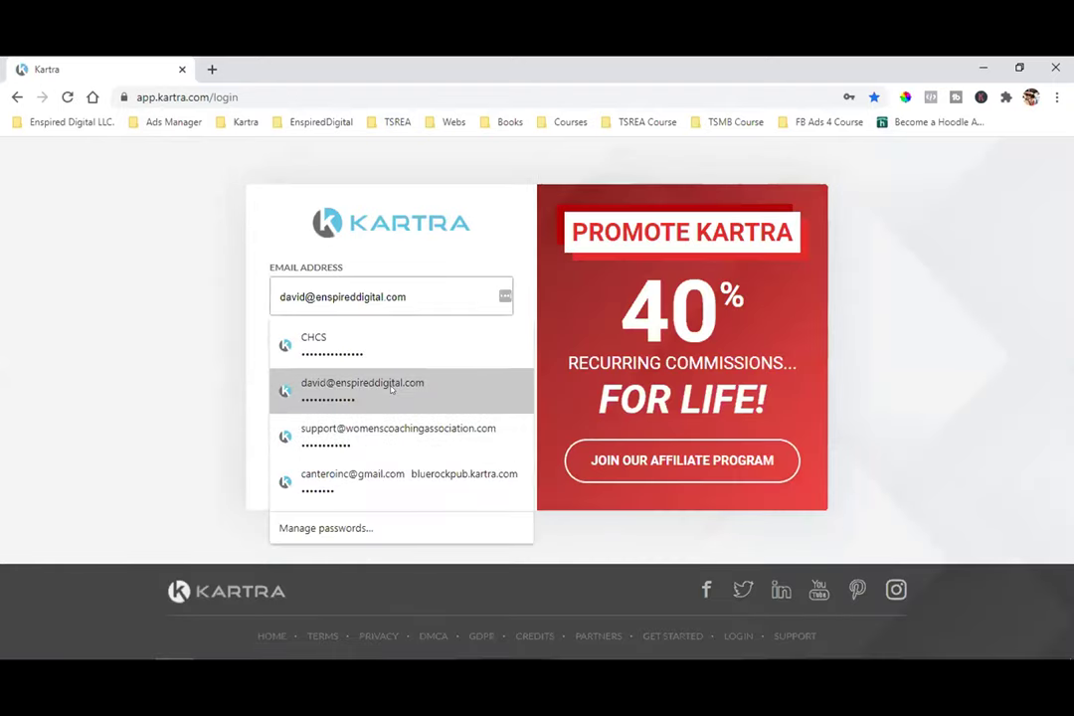
click(392, 389)
click(350, 423)
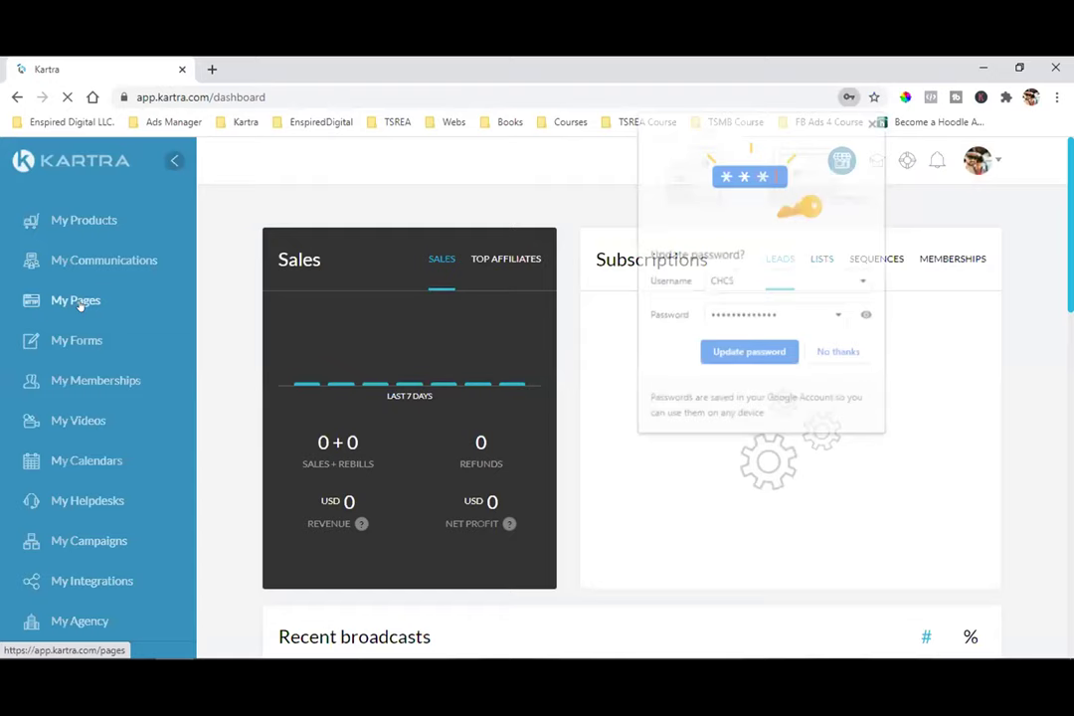
Step: Open the Kartra pages list and filter it to the Shared Funnels category
click(77, 302)
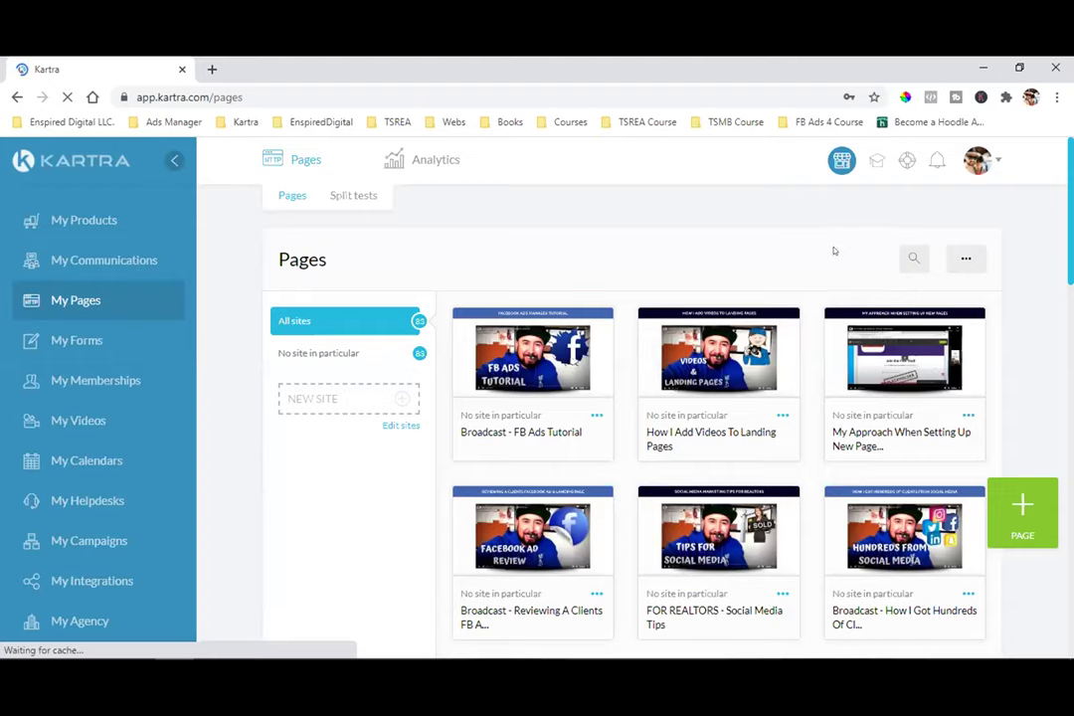
click(835, 254)
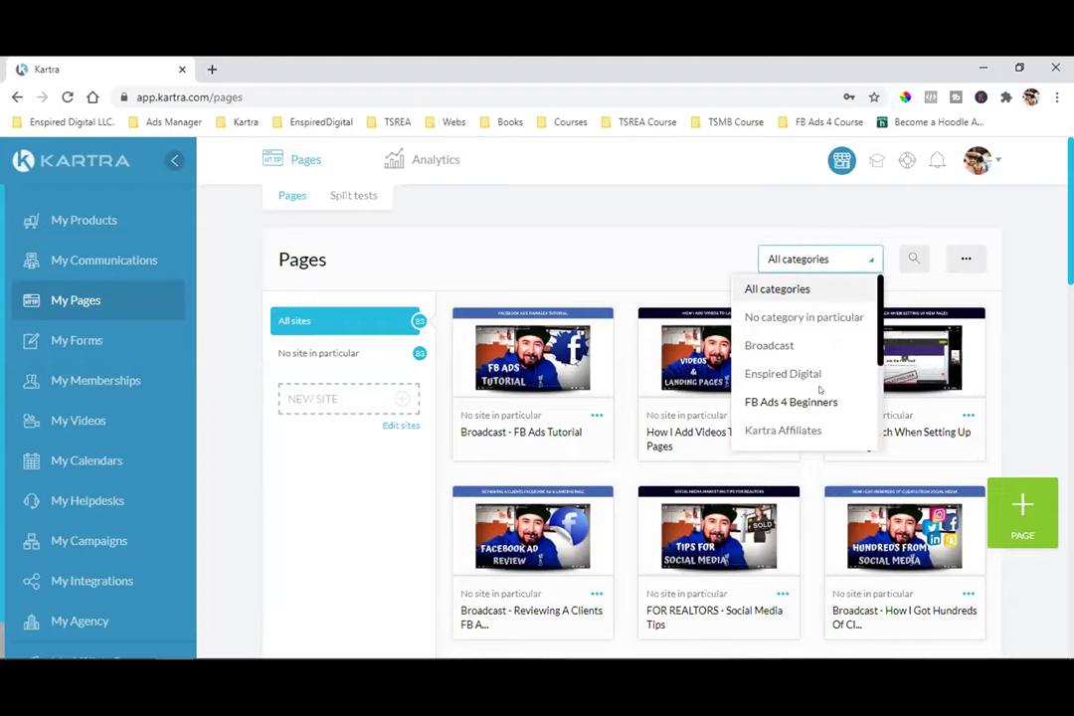
scroll(819, 398, down, 2)
click(811, 408)
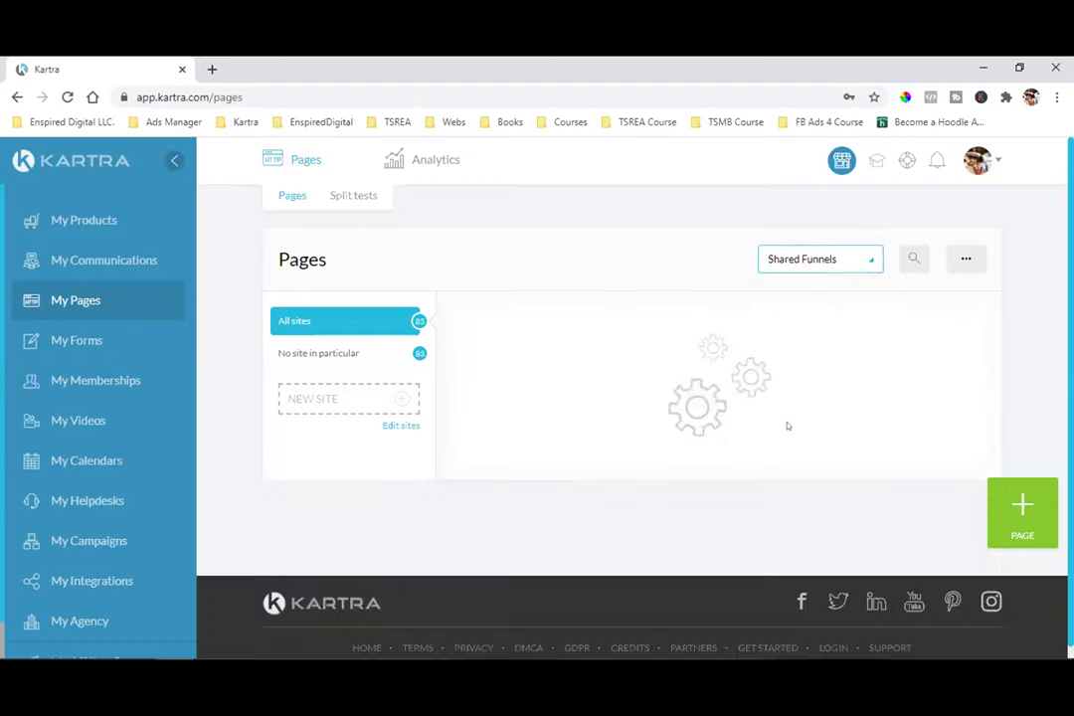
Step: Get the page link of the Seller Guide Opt-In page in the shared funnels and copy it
scroll(787, 426, down, 6)
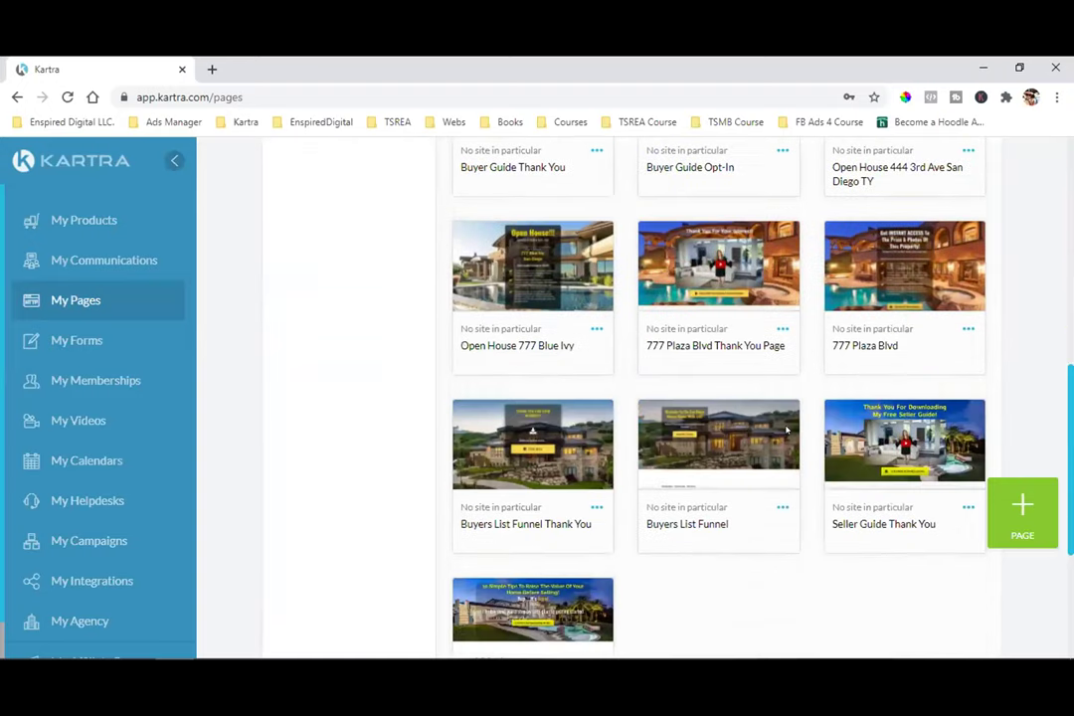
scroll(736, 438, down, 2)
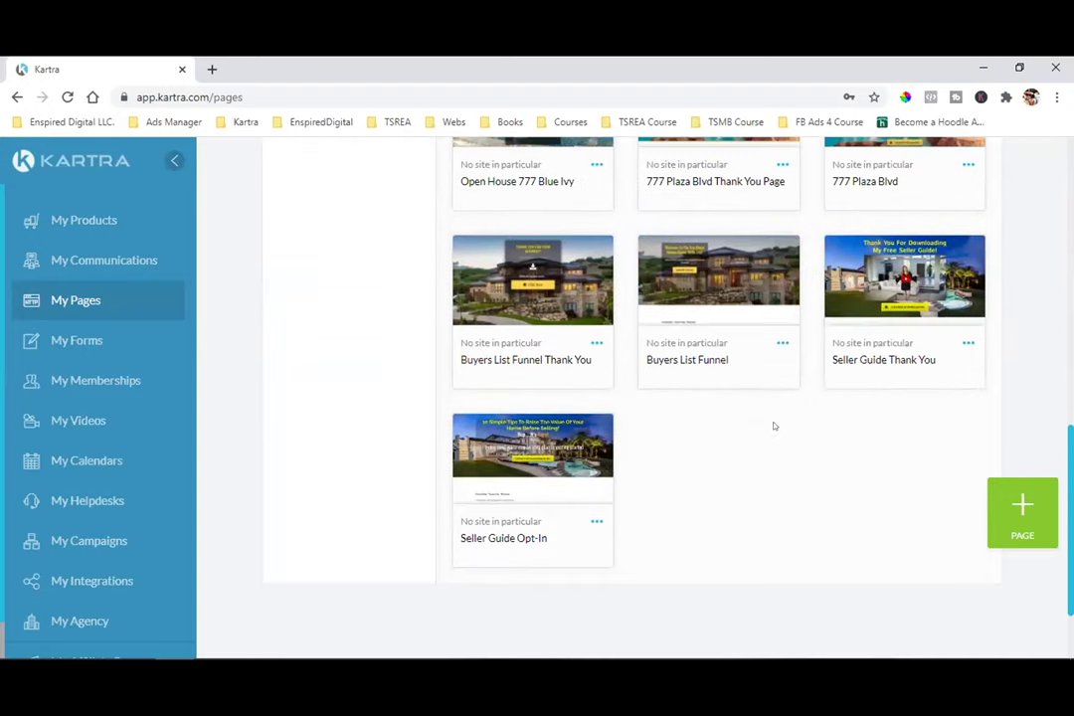
click(596, 522)
click(677, 492)
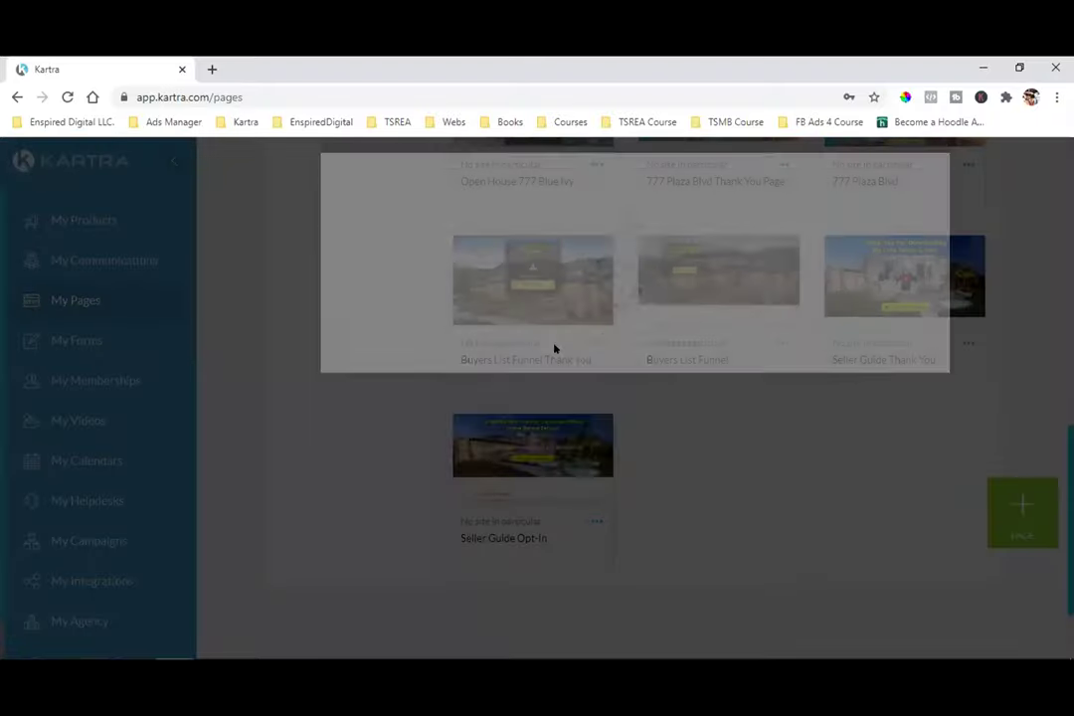
click(463, 352)
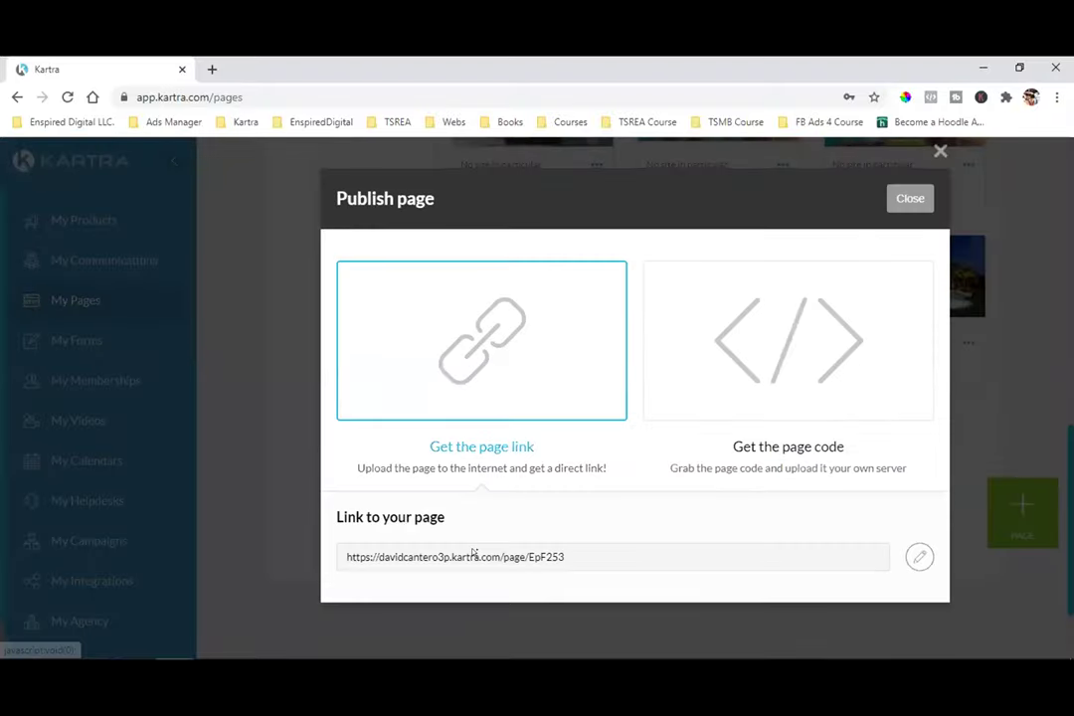
click(473, 557)
right_click(472, 557)
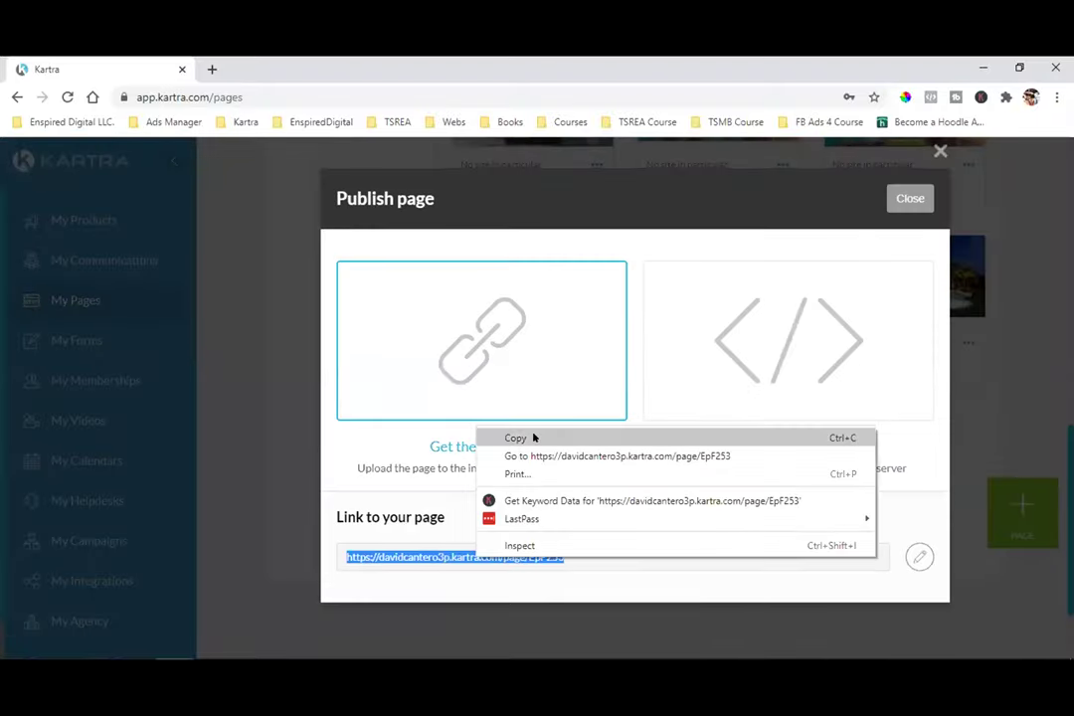
click(513, 437)
Step: Load the copied Seller Guide Opt-In link in a new browser tab
click(212, 69)
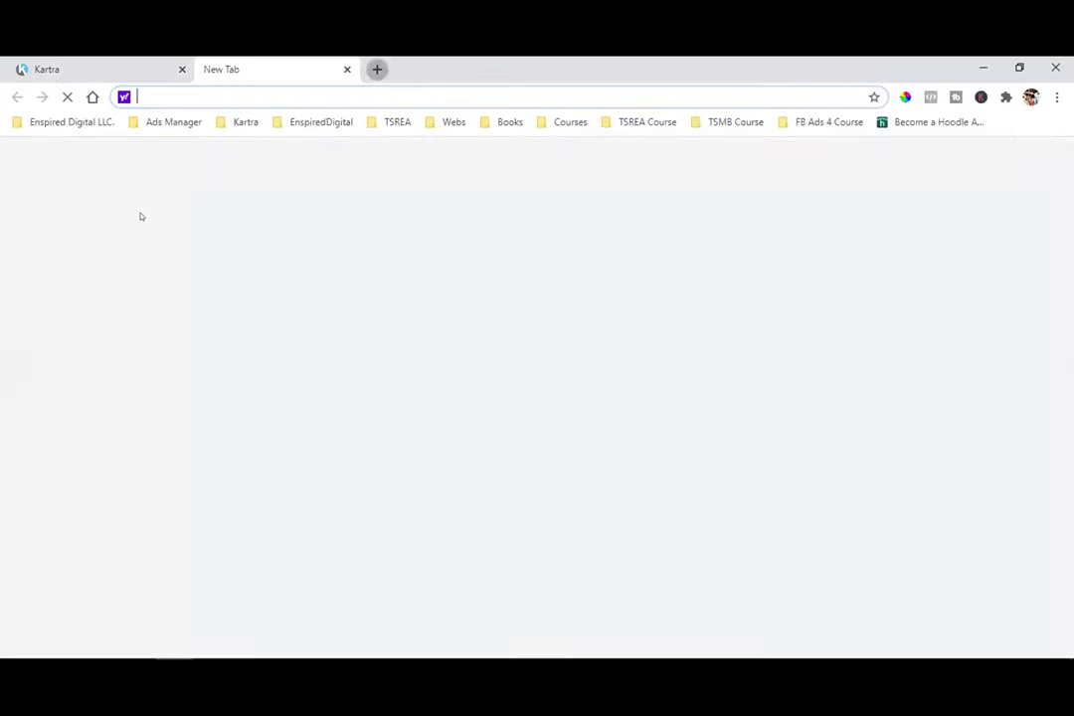
key(ctrl+v)
key(Return)
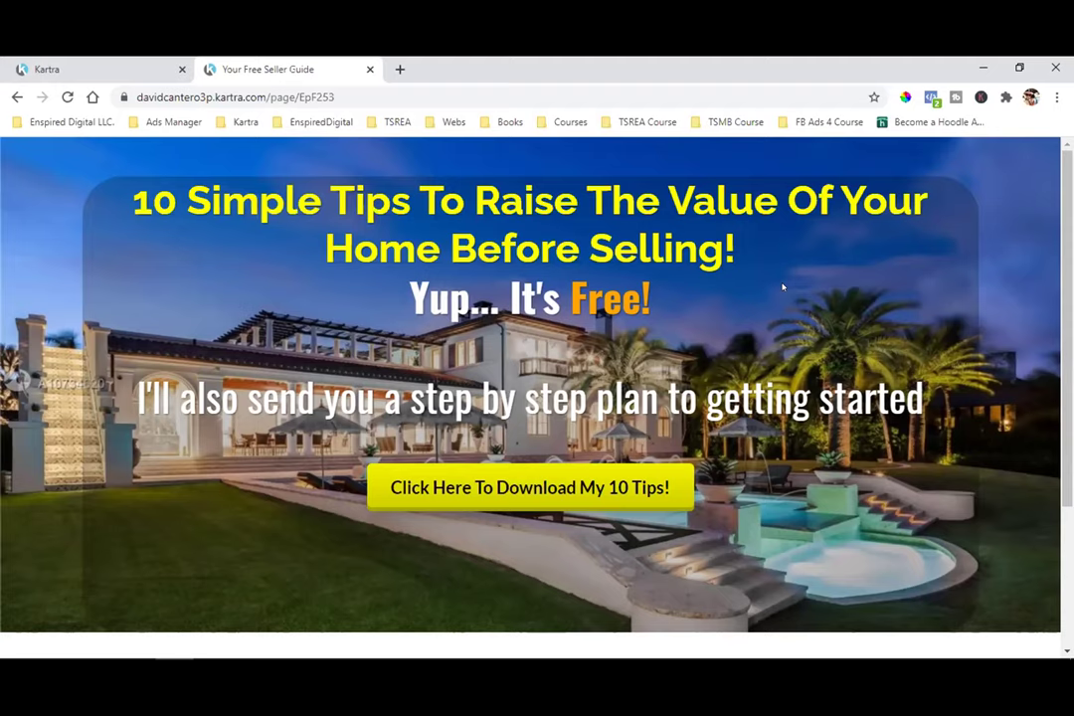
Step: Open the 10 tips download form, fill in the contact's first name and e-mail, and submit it
click(523, 491)
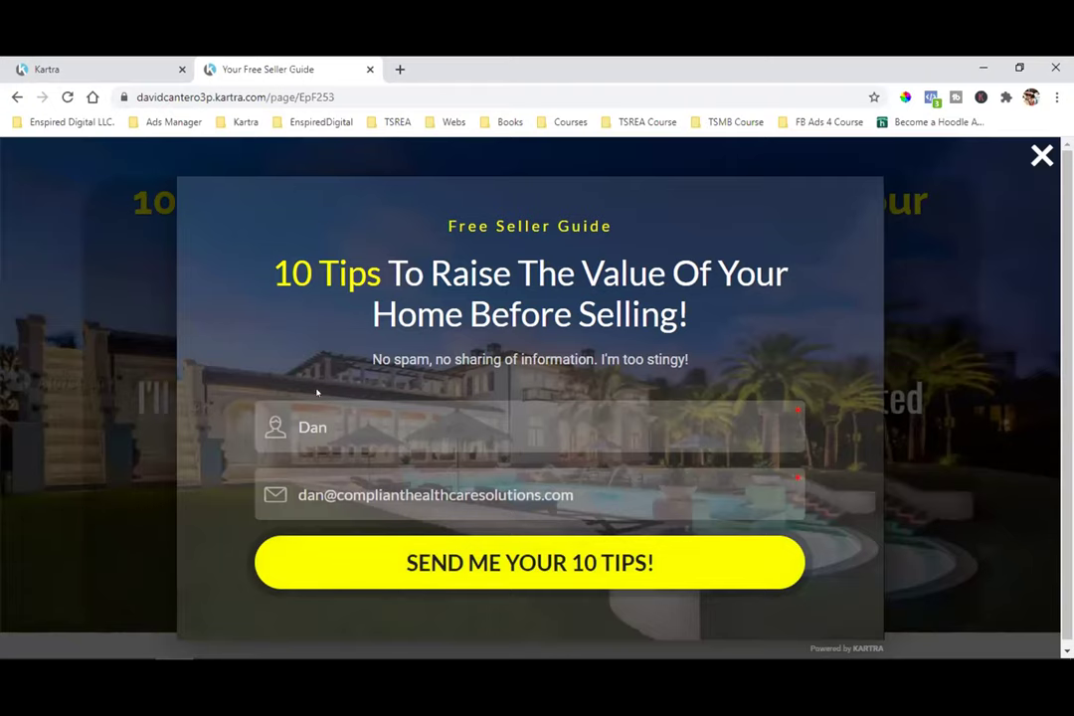
click(346, 408)
text(Dan)
key(BackSpace)
text(ve)
key(Return)
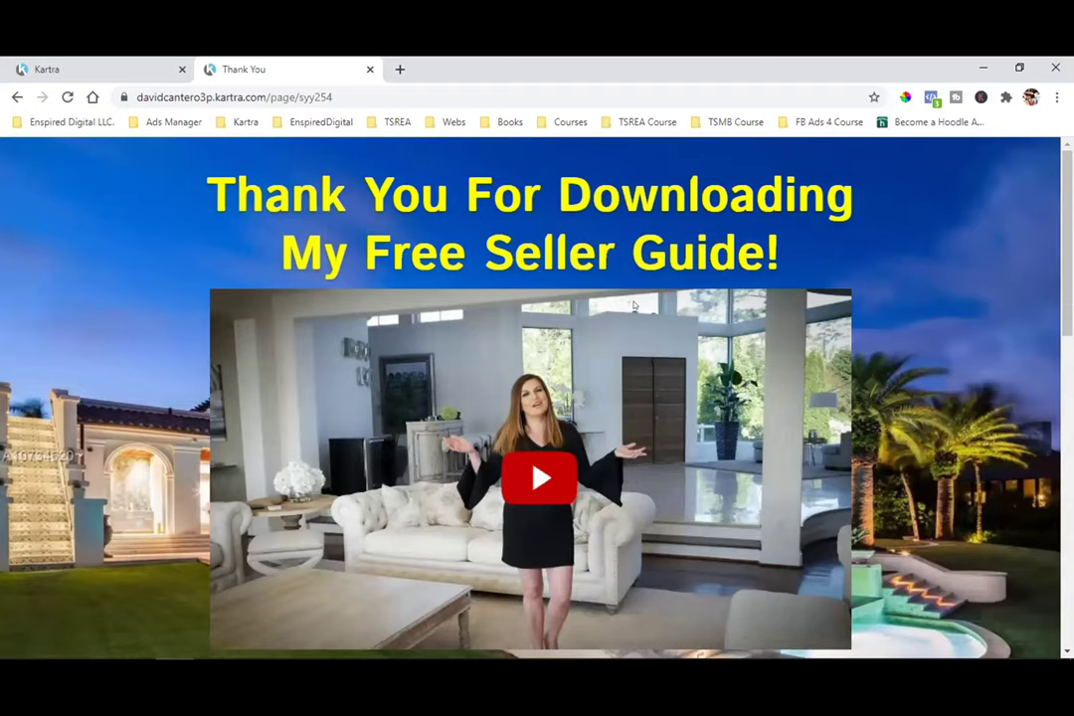
Step: Look over the seller guide thank-you page, including its video and the schedule-a-call link
scroll(534, 379, down, 1)
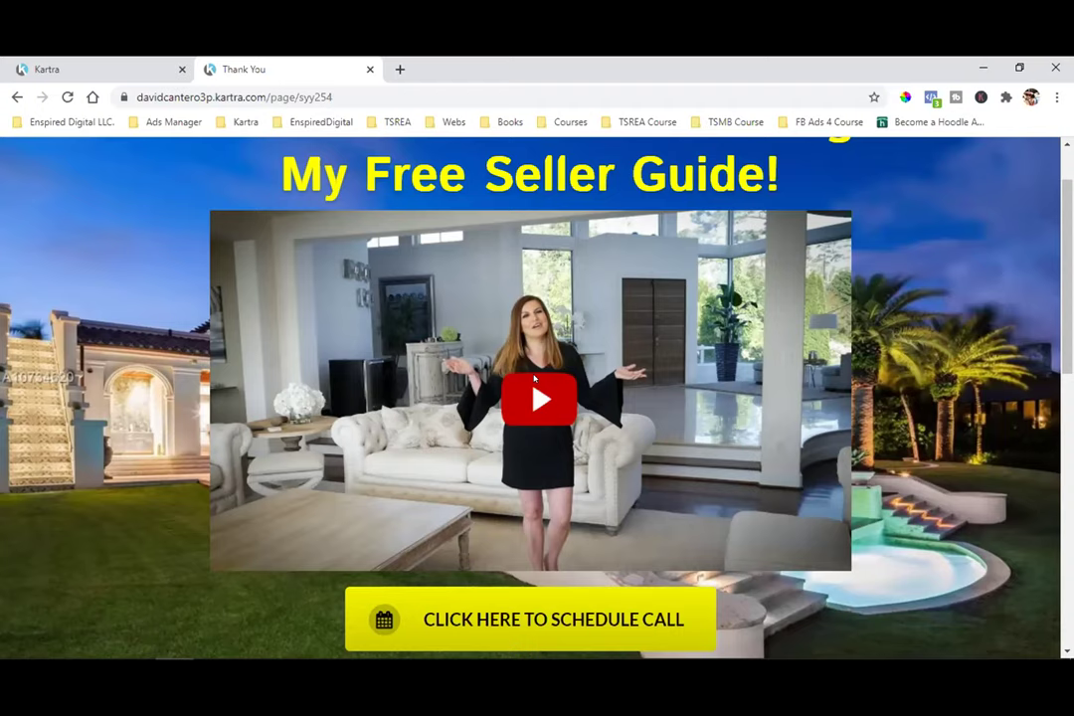
scroll(535, 378, down, 3)
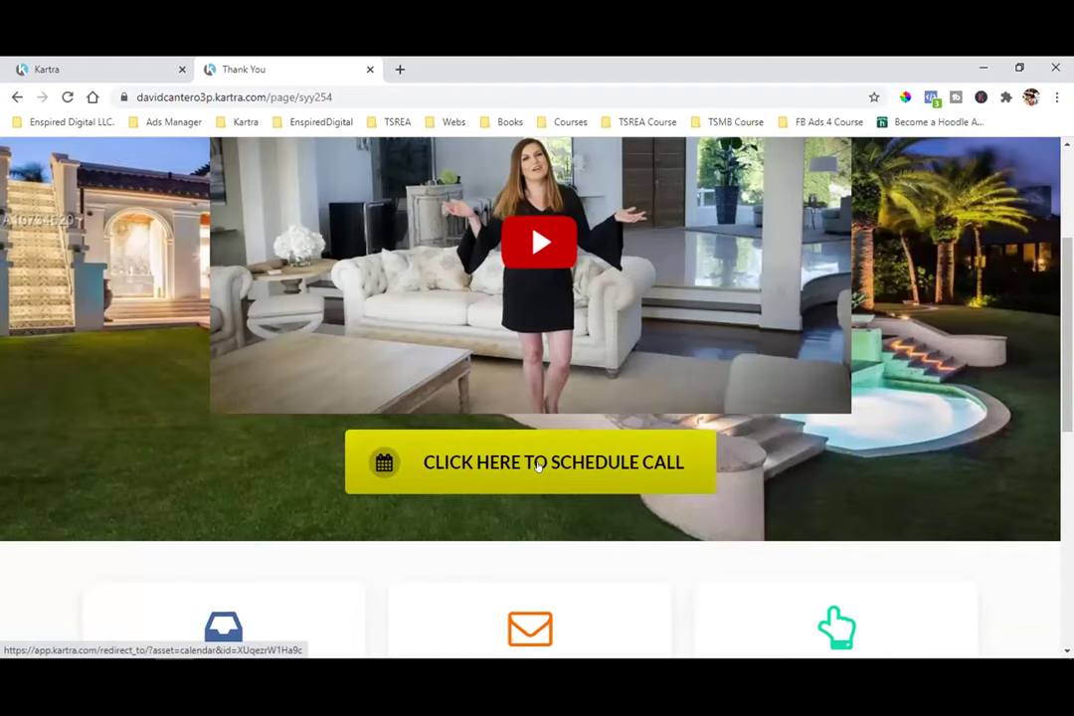
scroll(647, 457, up, 2)
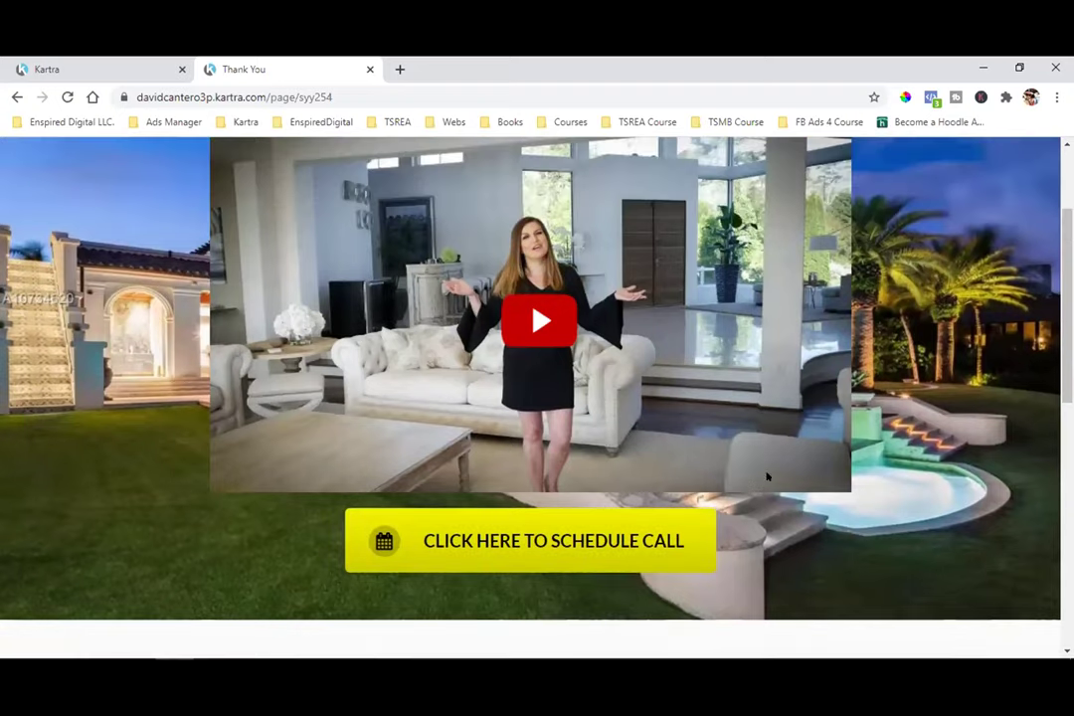
scroll(809, 452, up, 2)
scroll(809, 390, down, 3)
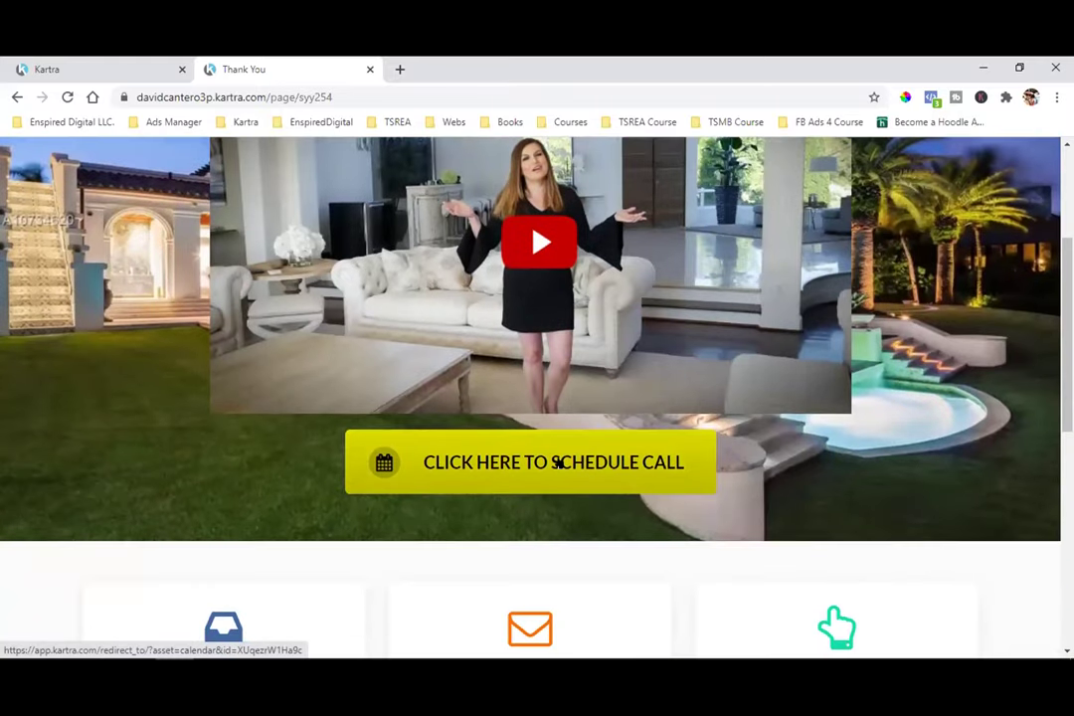
scroll(575, 453, up, 4)
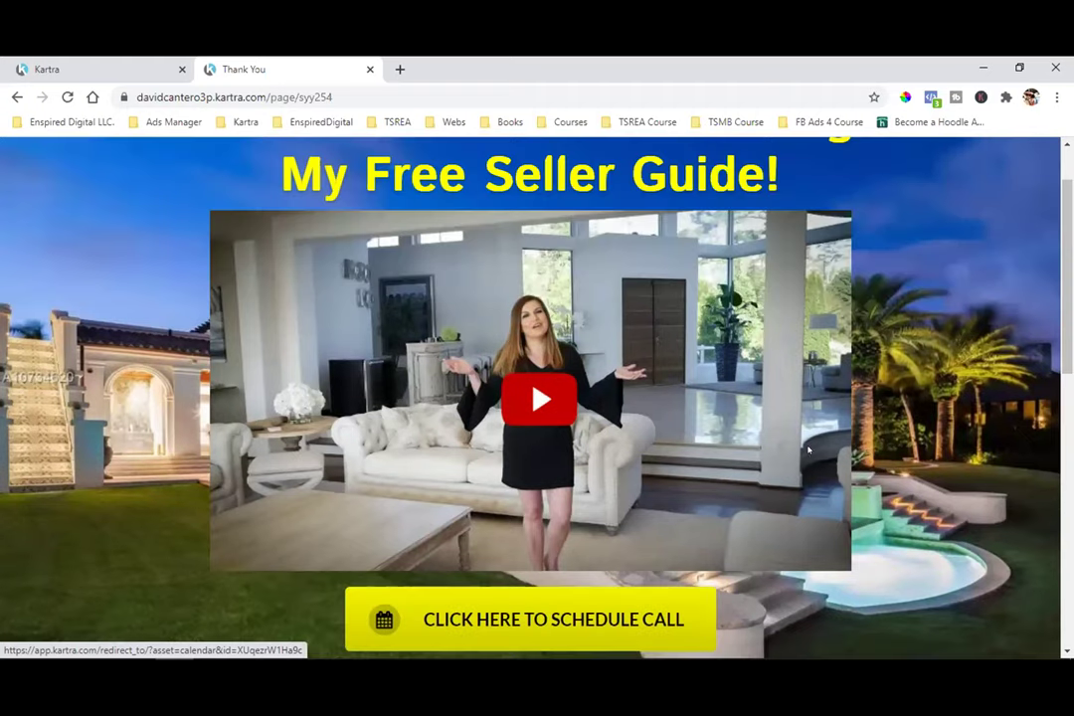